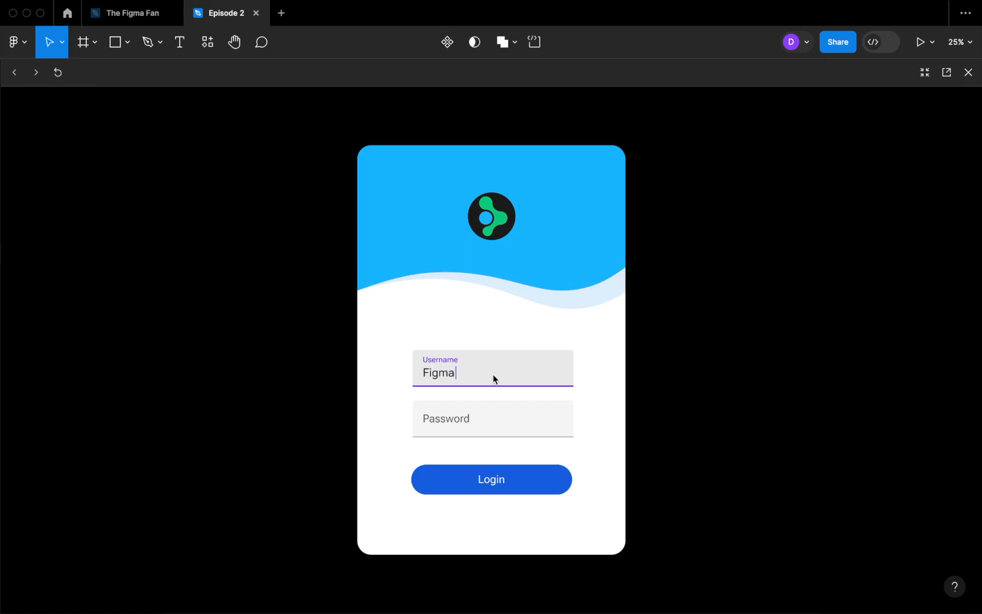
# Step: Test the login prototype by entering the account password and submitting the login form, and close the preview
pyautogui.click(486, 422)
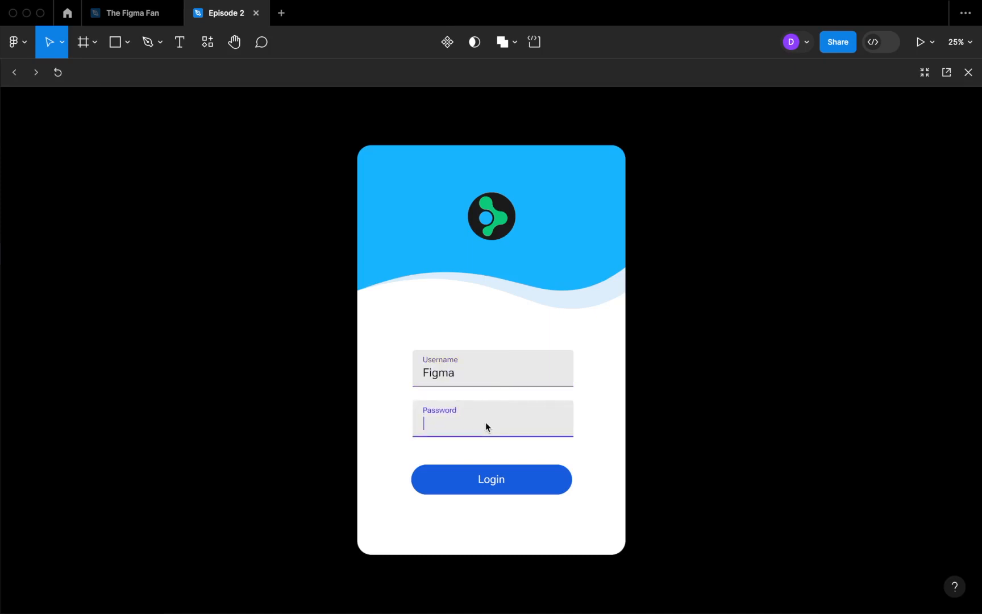
pyautogui.write('*****')
pyautogui.click(521, 479)
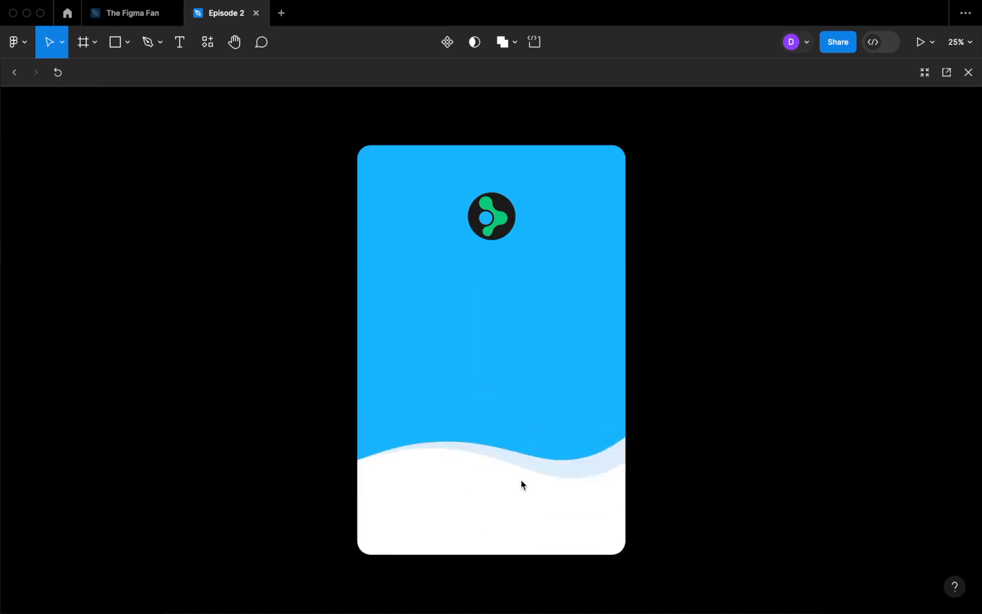
pyautogui.click(968, 73)
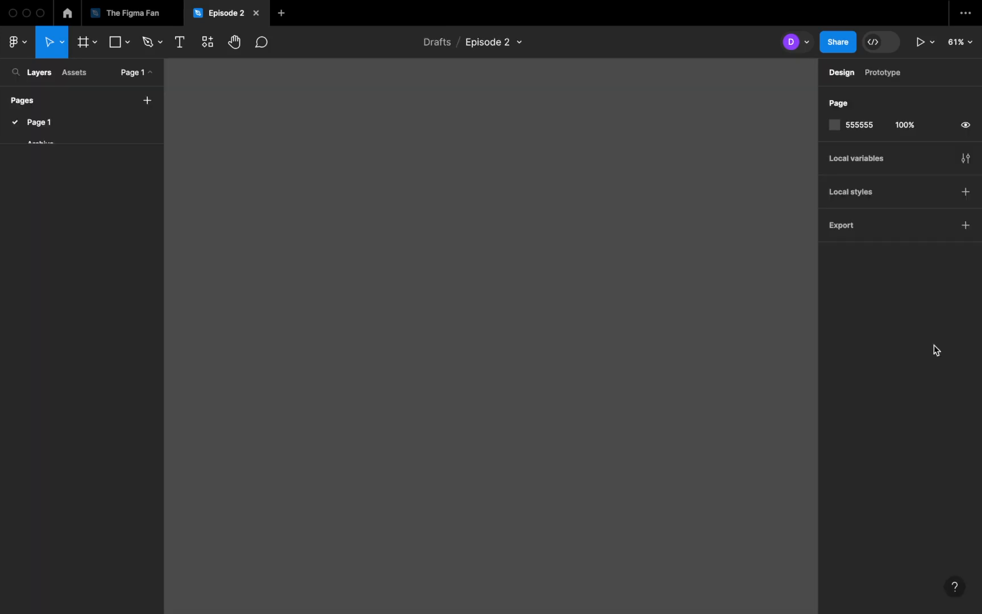
# Step: Add a text layer reading "Label" on the empty canvas
pyautogui.press('t')
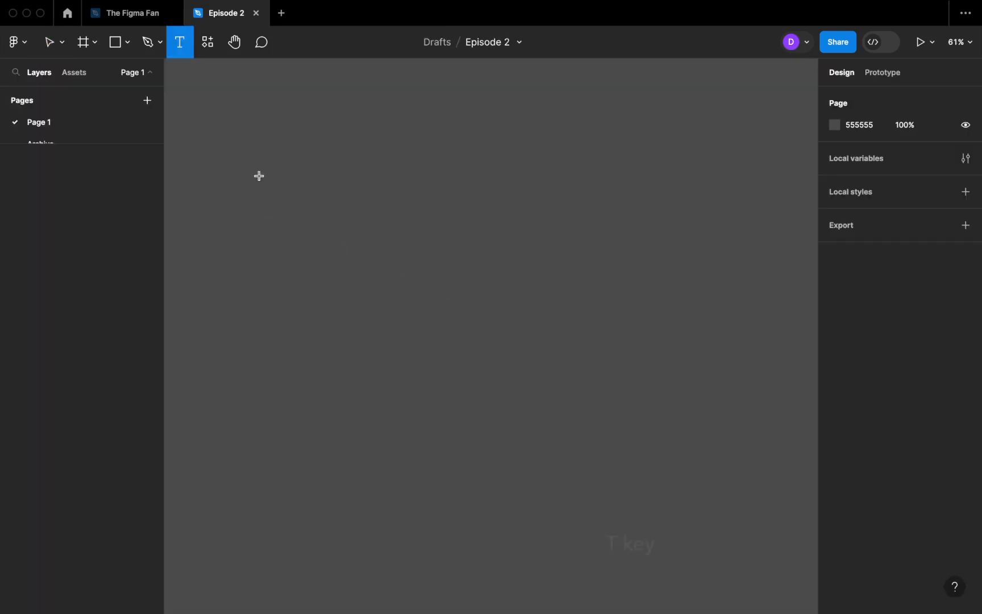
pyautogui.click(261, 197)
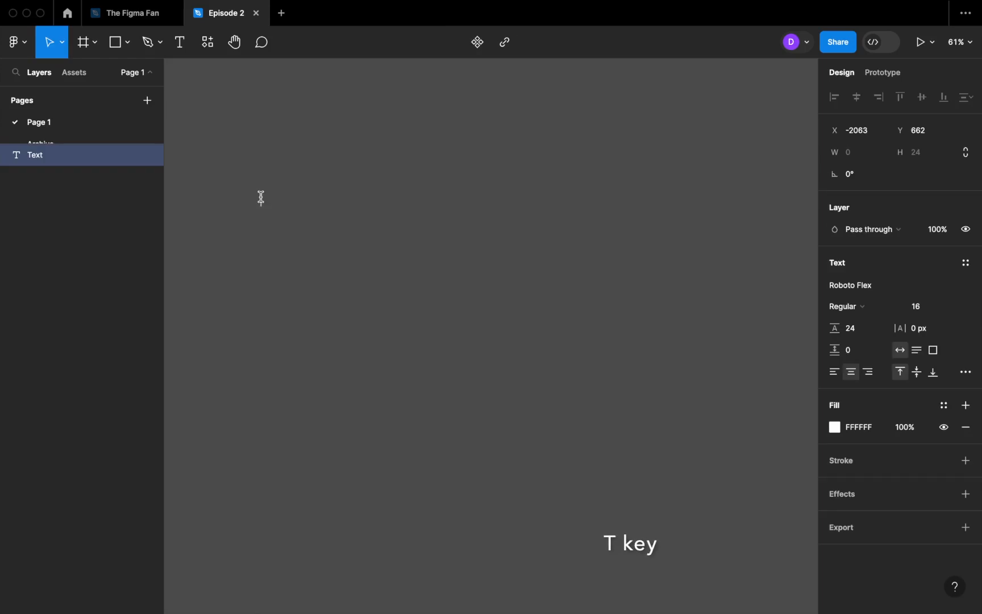
pyautogui.write('Label')
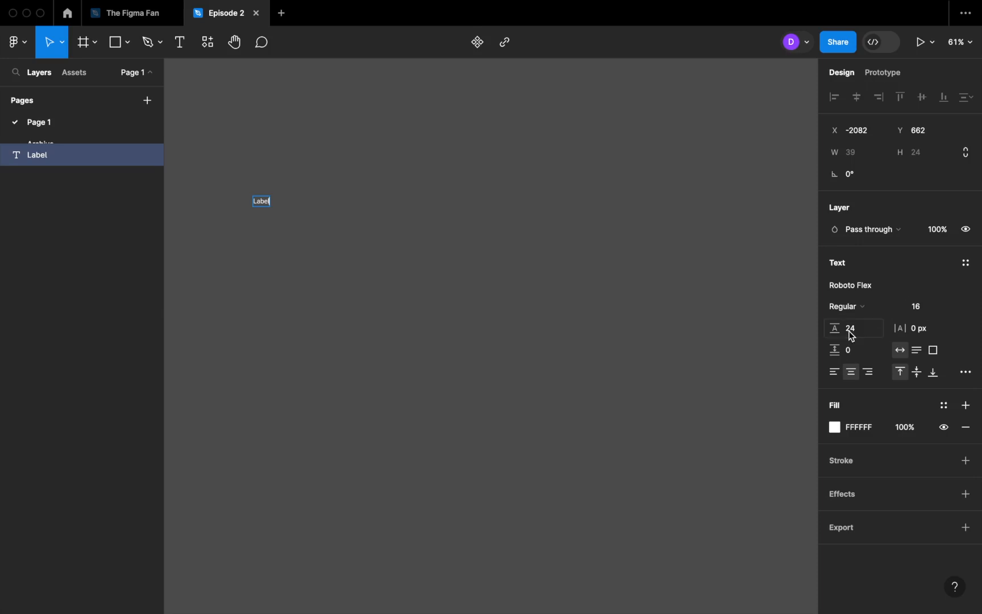
pyautogui.press('Escape')
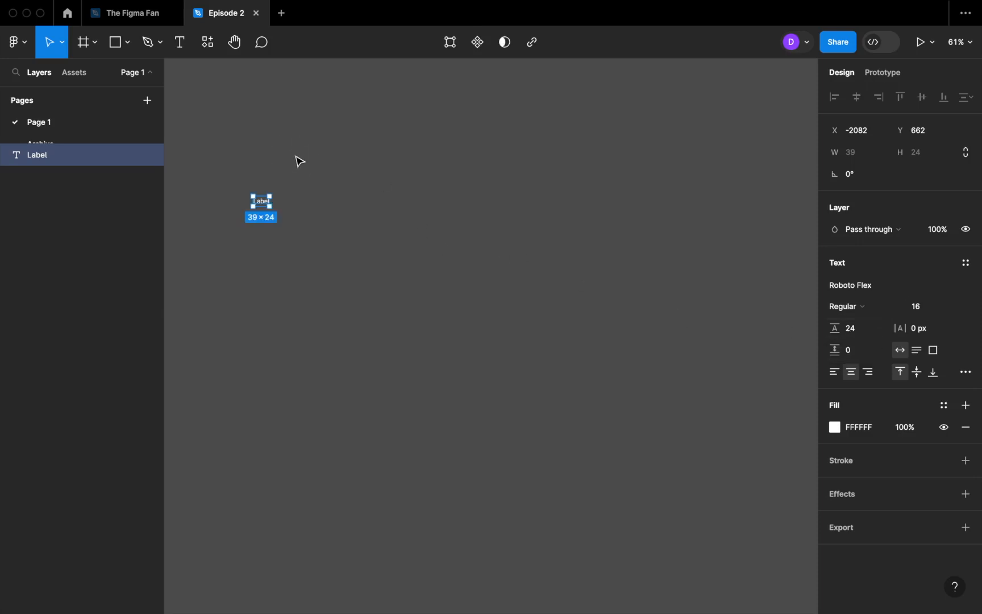
# Step: Wrap the Label text in a left-aligned auto layout frame with horizontal and vertical padding of 15
pyautogui.hotkey('shift', 'a')
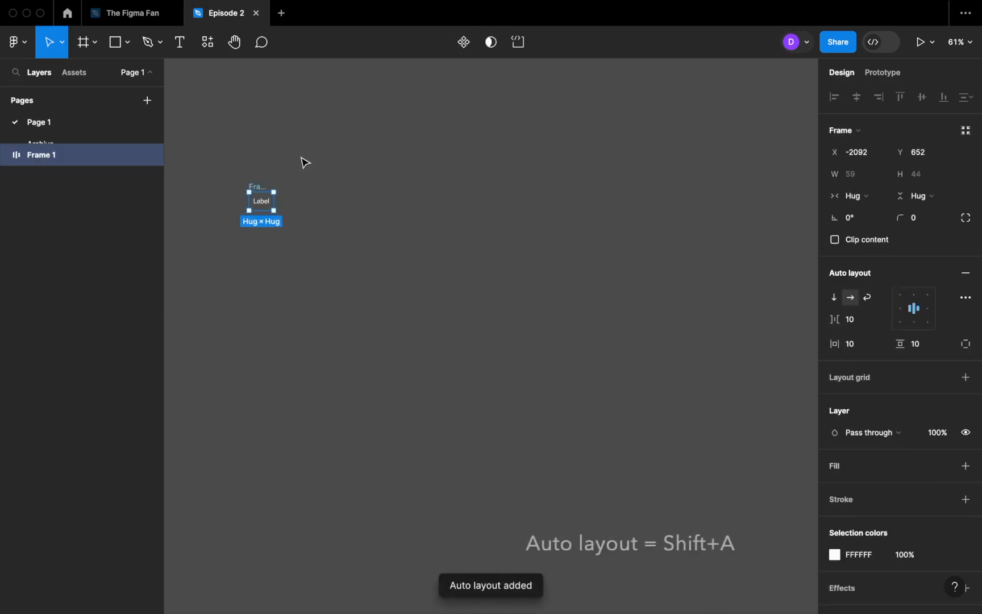
pyautogui.click(861, 349)
pyautogui.write('15')
pyautogui.click(927, 348)
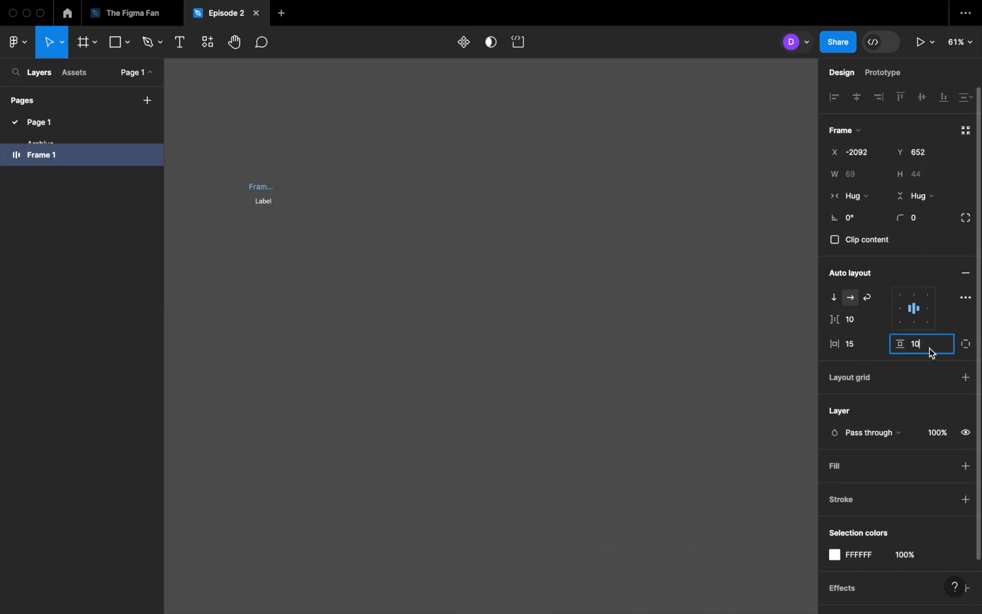
pyautogui.write('15')
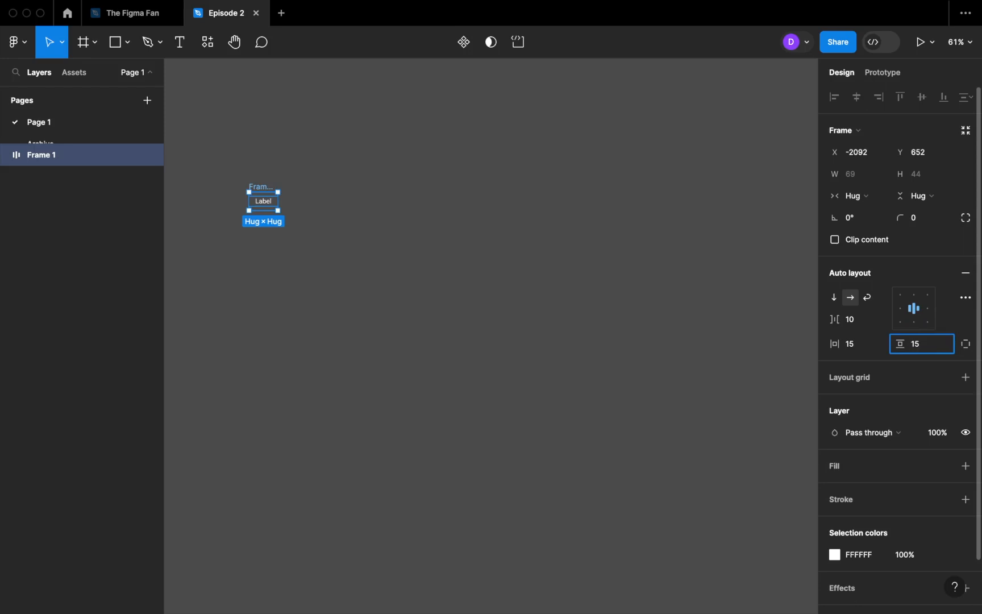
pyautogui.press('Return')
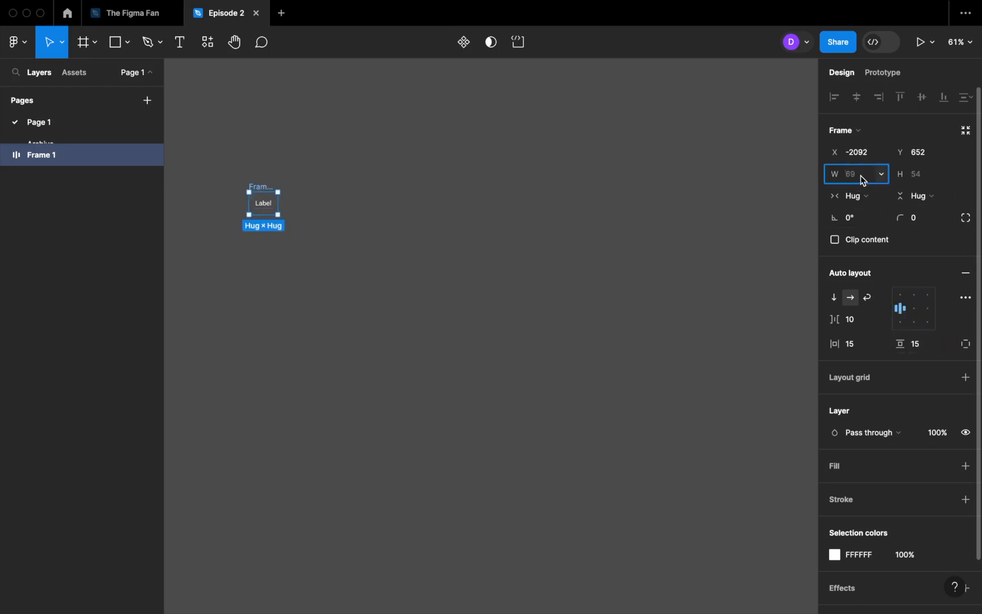
# Step: Set the auto layout frame's width to 236 and move it to about X -1904, Y 680
pyautogui.write('23')
pyautogui.press('Return')
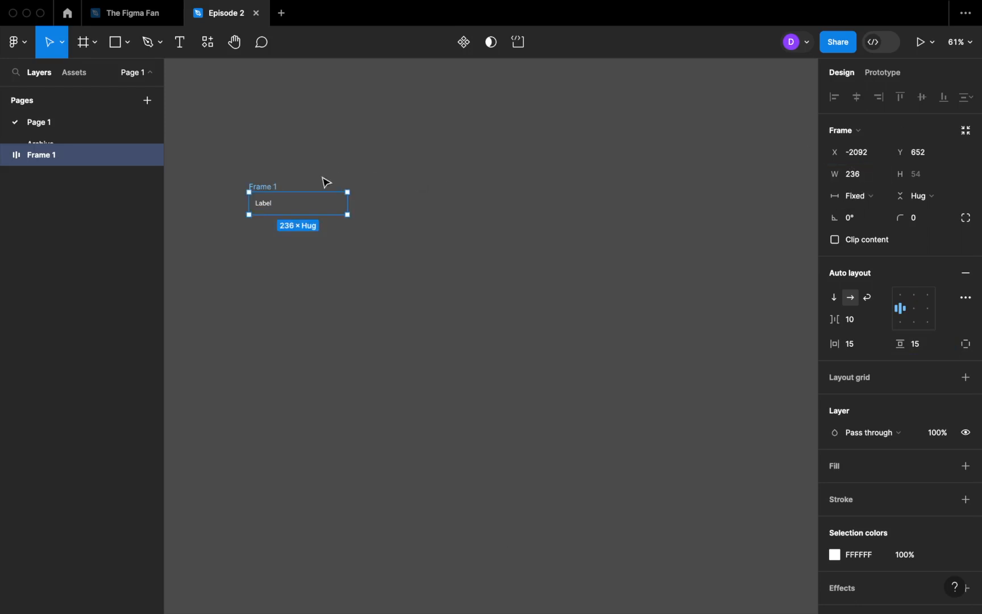
pyautogui.moveTo(264, 188); pyautogui.dragTo(348, 200)
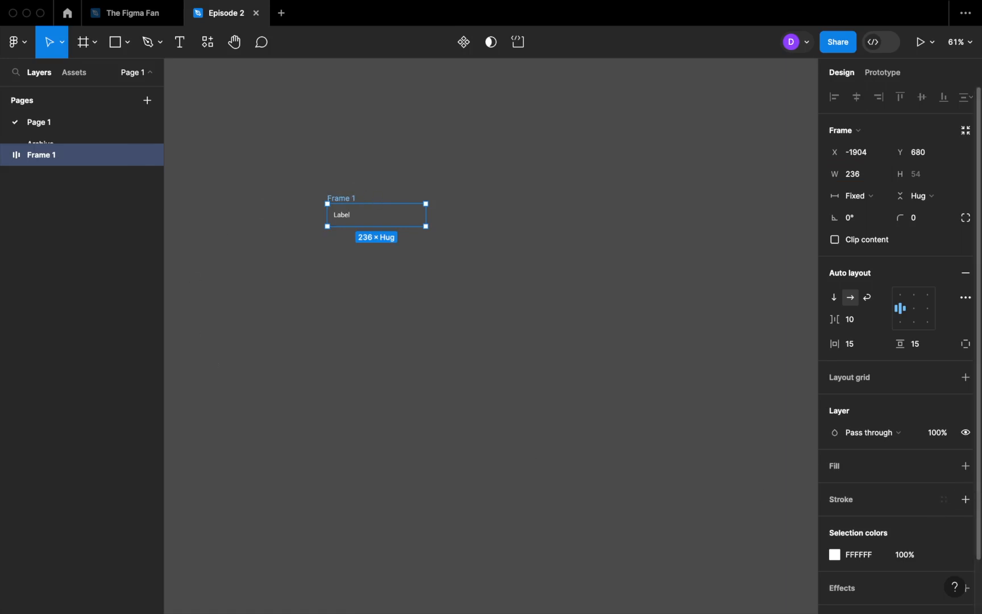
# Step: Give the frame a white FFFFFF fill and set the Label text's fill to 626262
pyautogui.click(965, 465)
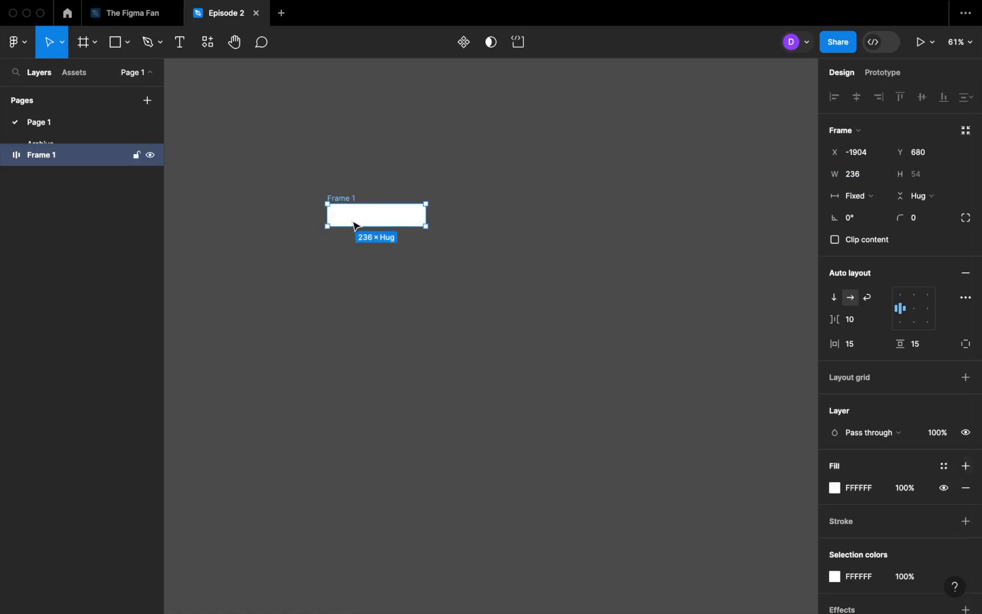
pyautogui.click(341, 219)
pyautogui.click(866, 452)
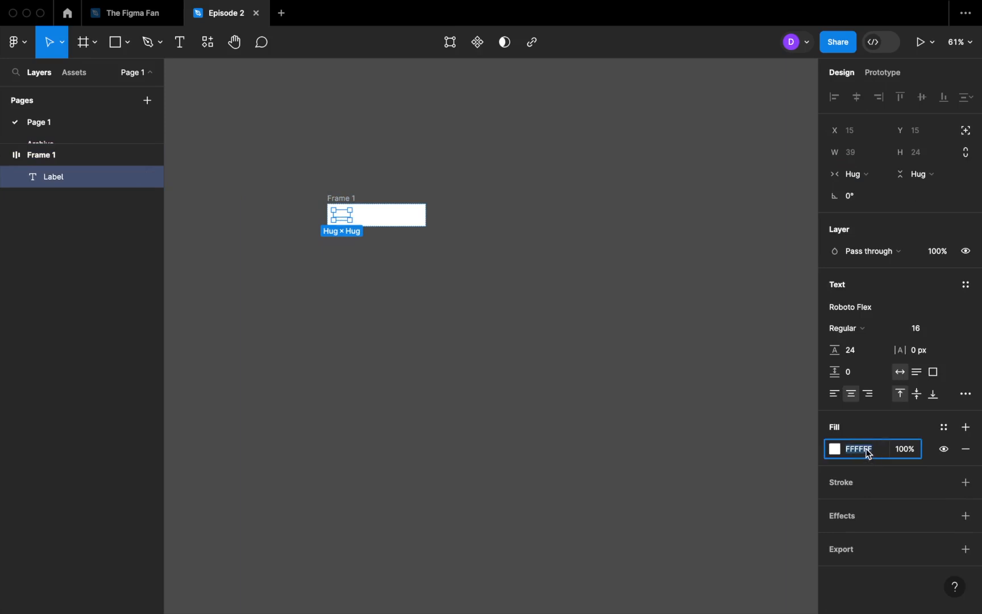
pyautogui.write('626262')
pyautogui.press('Return')
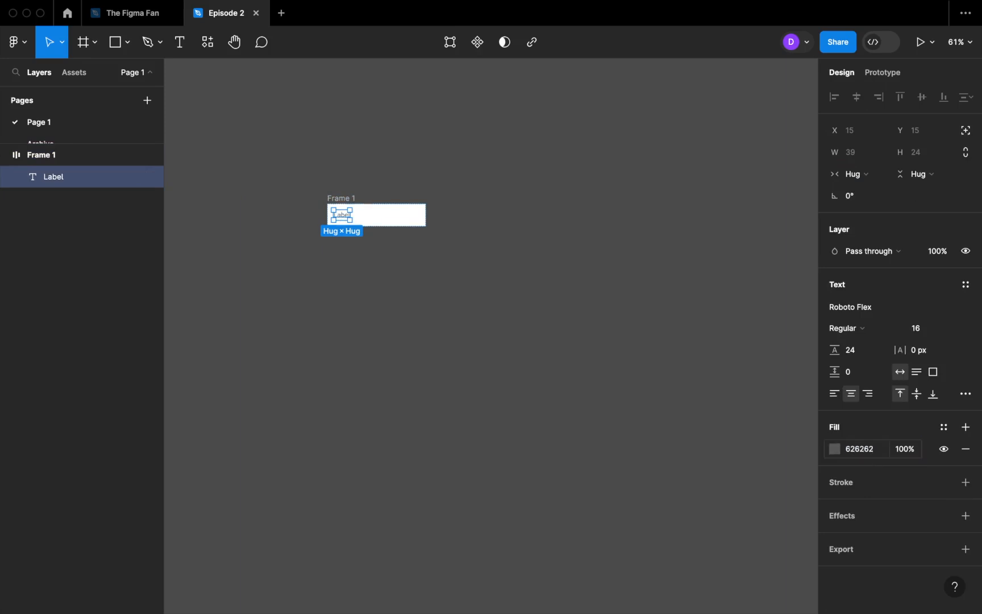
# Step: Round only the frame's two upper corners with a radius of 4
pyautogui.click(337, 200)
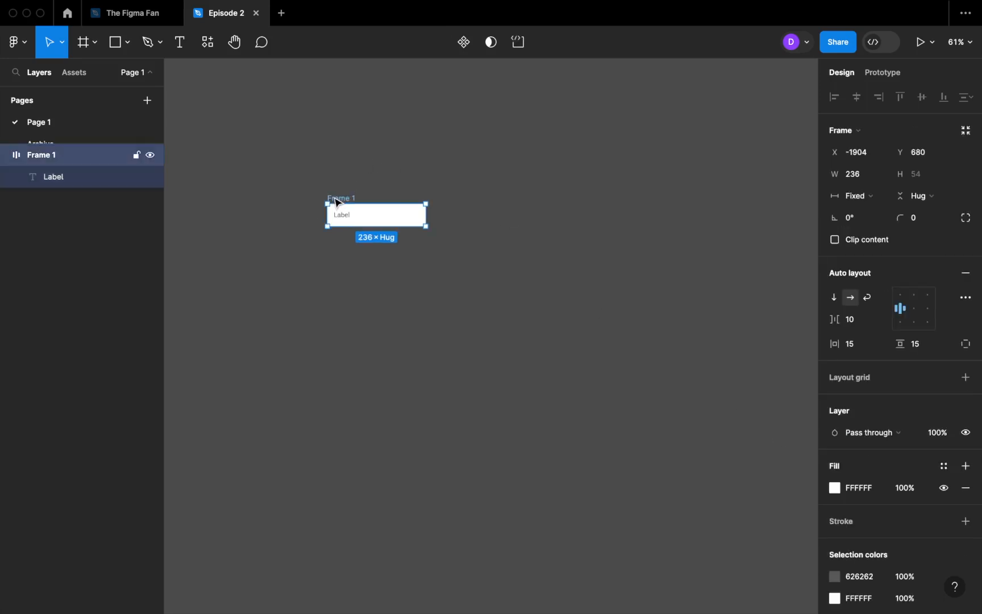
pyautogui.click(965, 218)
pyautogui.write('4')
pyautogui.click(765, 251)
pyautogui.write('4')
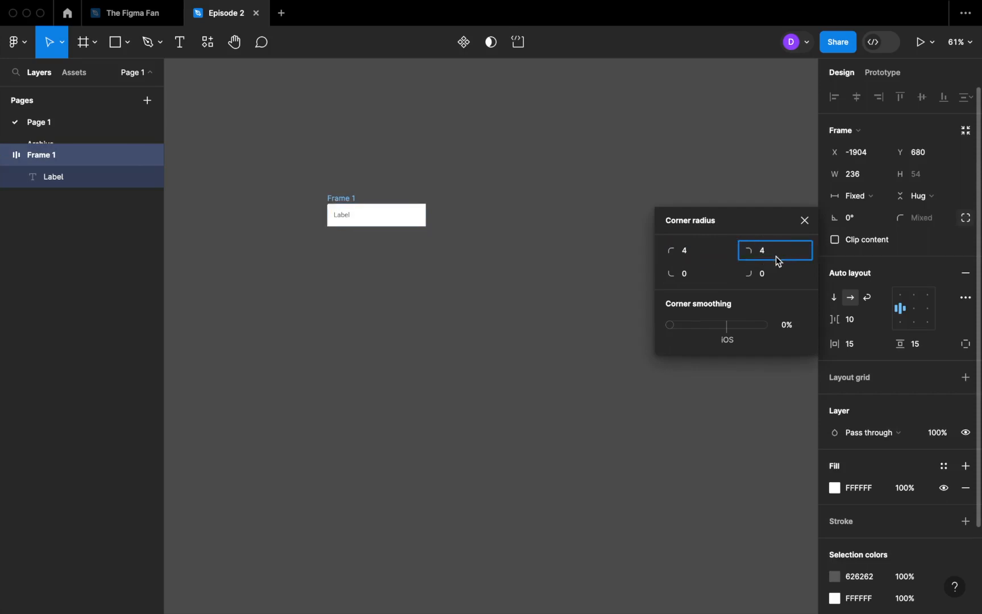
pyautogui.press('Return')
pyautogui.click(412, 292)
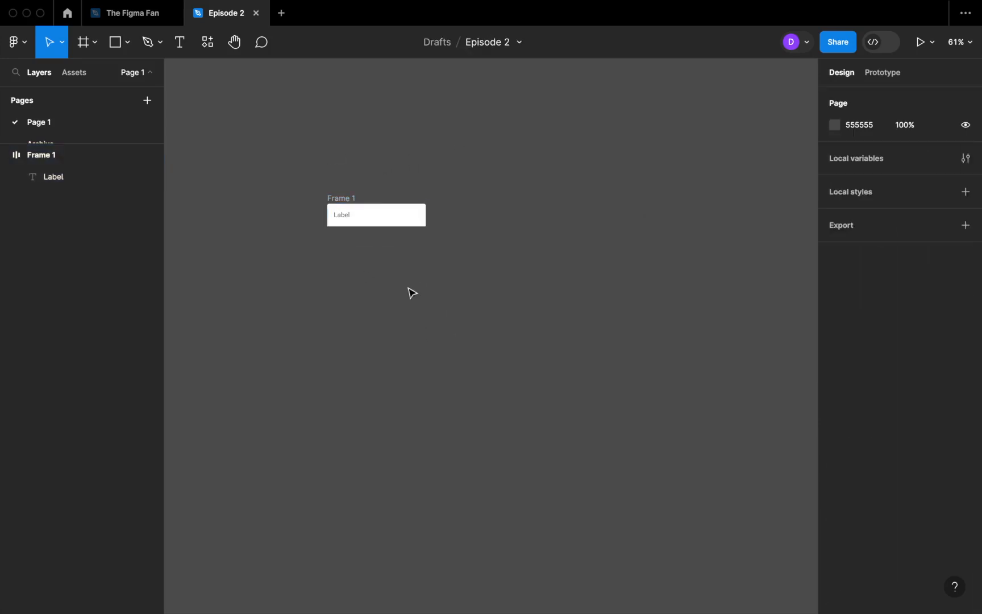
# Step: Add an inside stroke of weight 1 along only the frame's bottom edge, coloured 8E8E8E
pyautogui.keyDown('ctrl'); pyautogui.scroll(5, 351, 195); pyautogui.keyUp('ctrl')
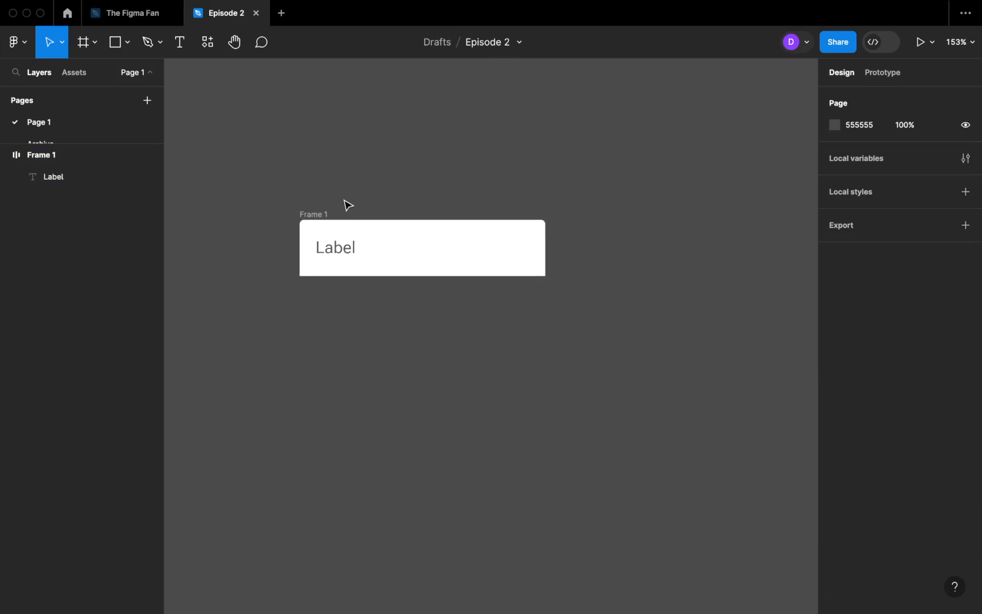
pyautogui.click(327, 215)
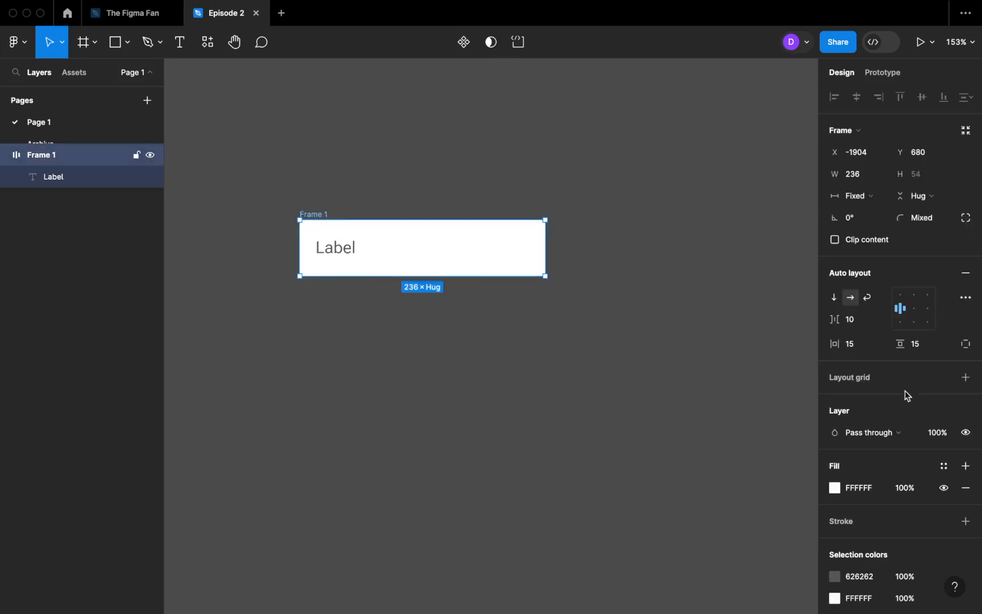
pyautogui.click(965, 521)
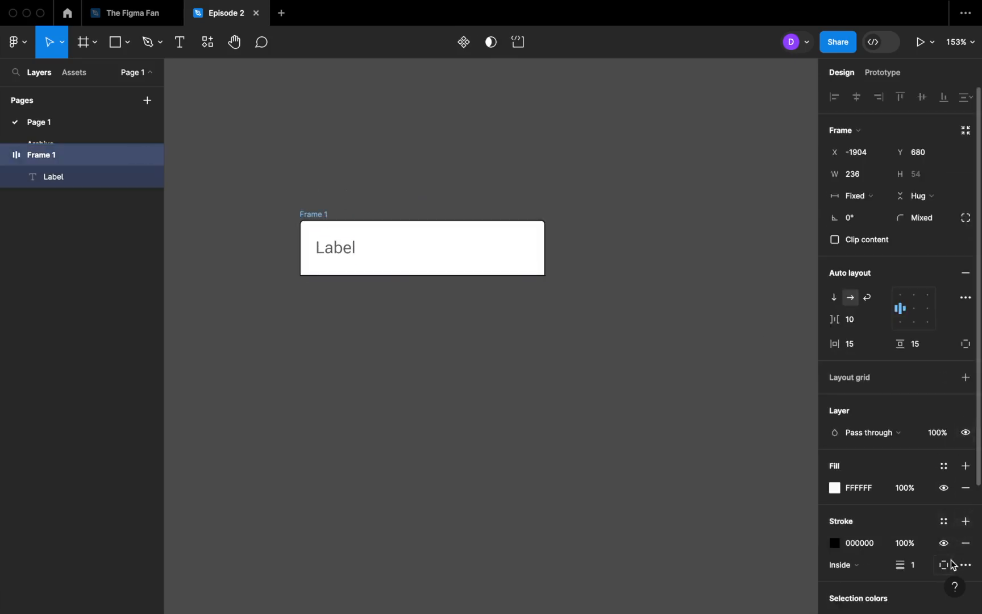
pyautogui.click(955, 565)
pyautogui.click(938, 534)
pyautogui.click(868, 544)
pyautogui.write('8e8e8e')
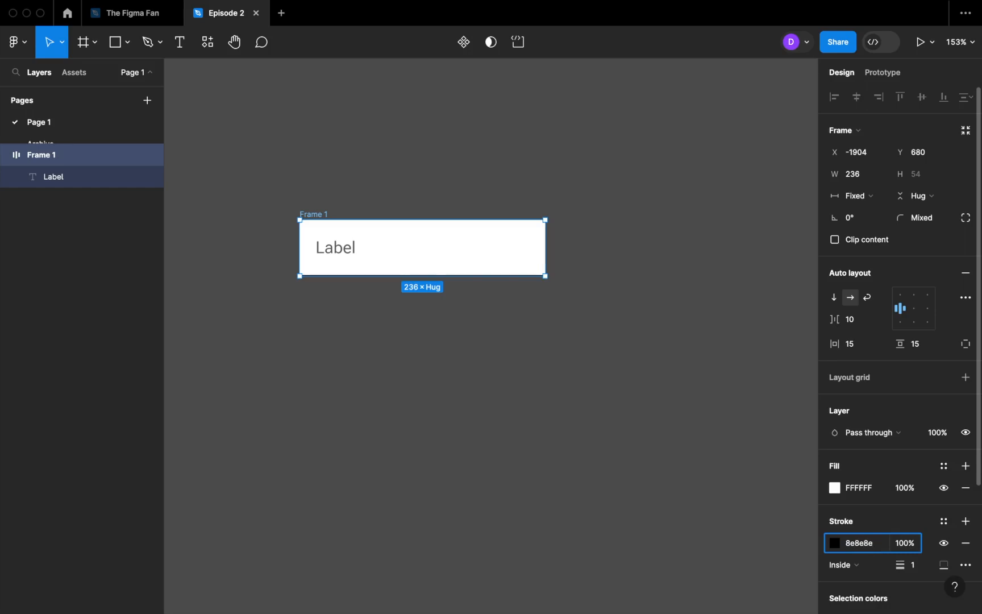
pyautogui.press('Return')
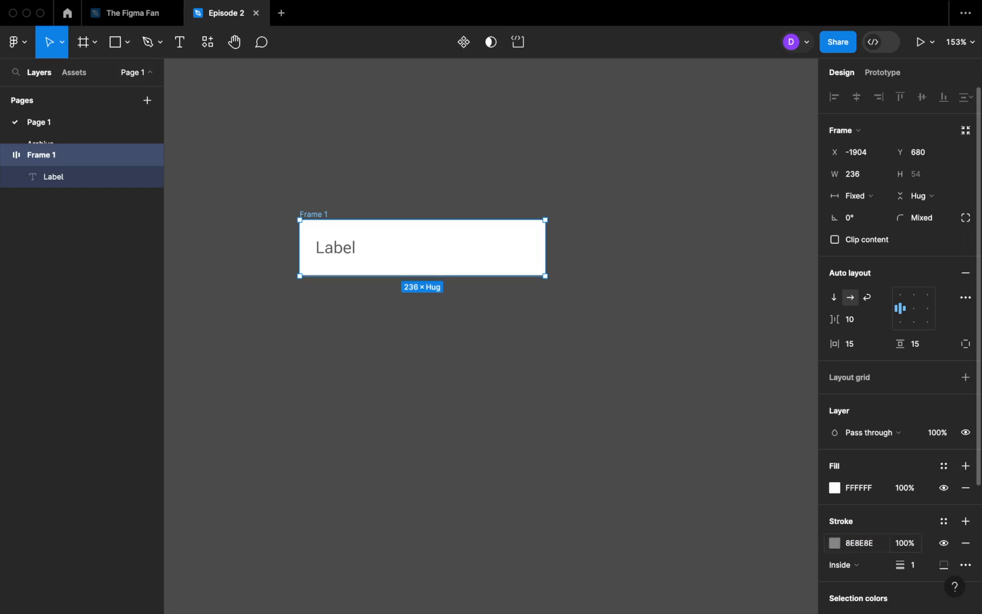
# Step: Rename the text field frame as Default
pyautogui.doubleClick(317, 213)
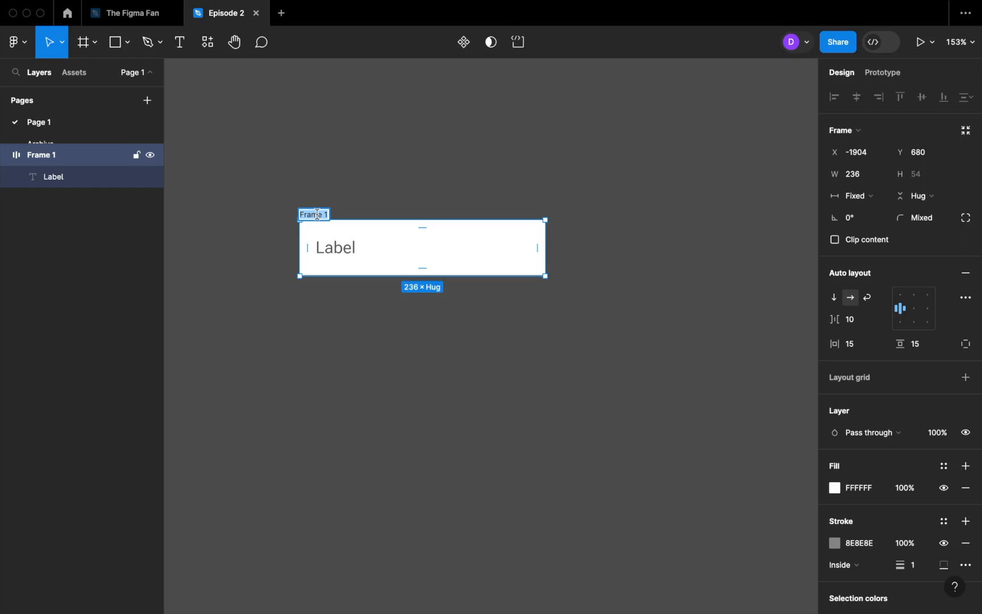
pyautogui.write('Default')
pyautogui.press('Return')
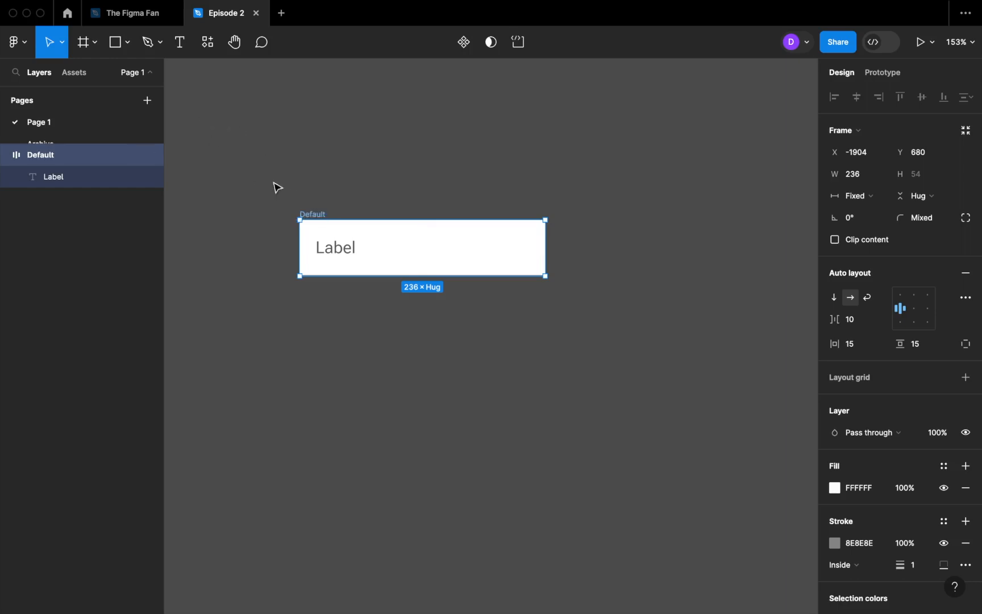
# Step: Duplicate the Default frame directly below the original and name the copy Hover
pyautogui.moveTo(322, 216); pyautogui.dragTo(321, 331)
pyautogui.doubleClick(319, 328)
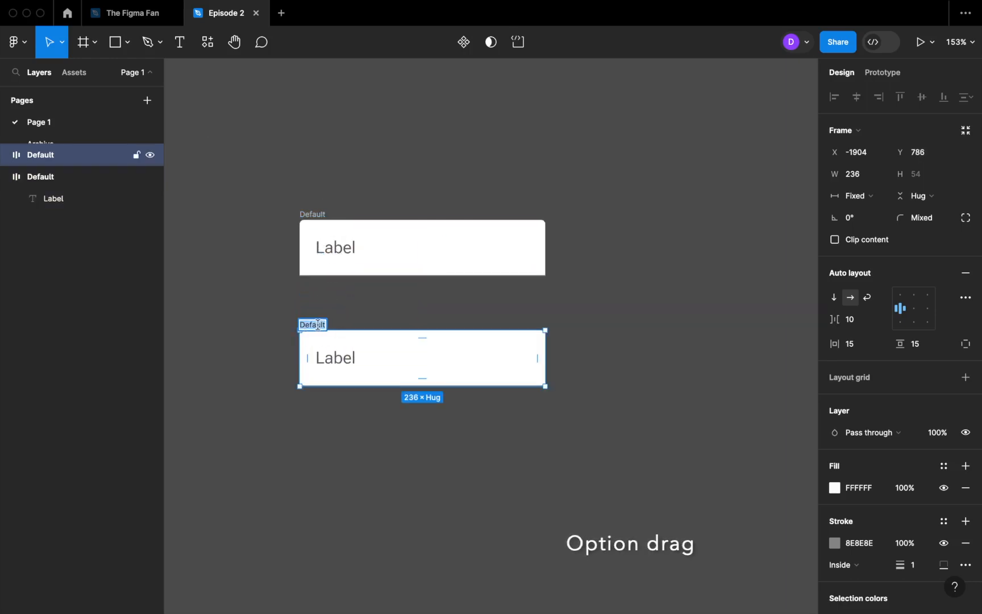
pyautogui.write('Hover')
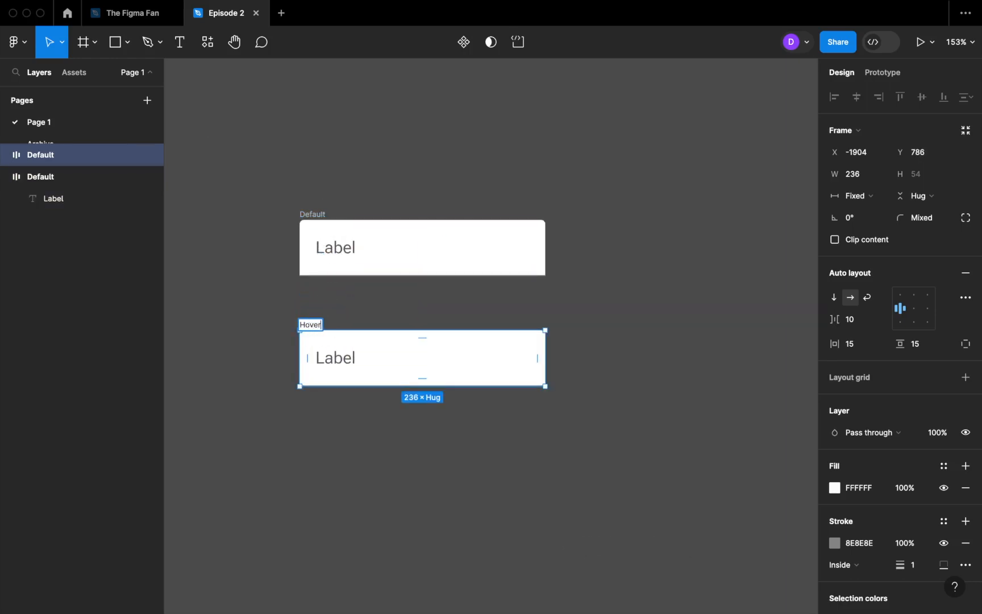
pyautogui.press('Return')
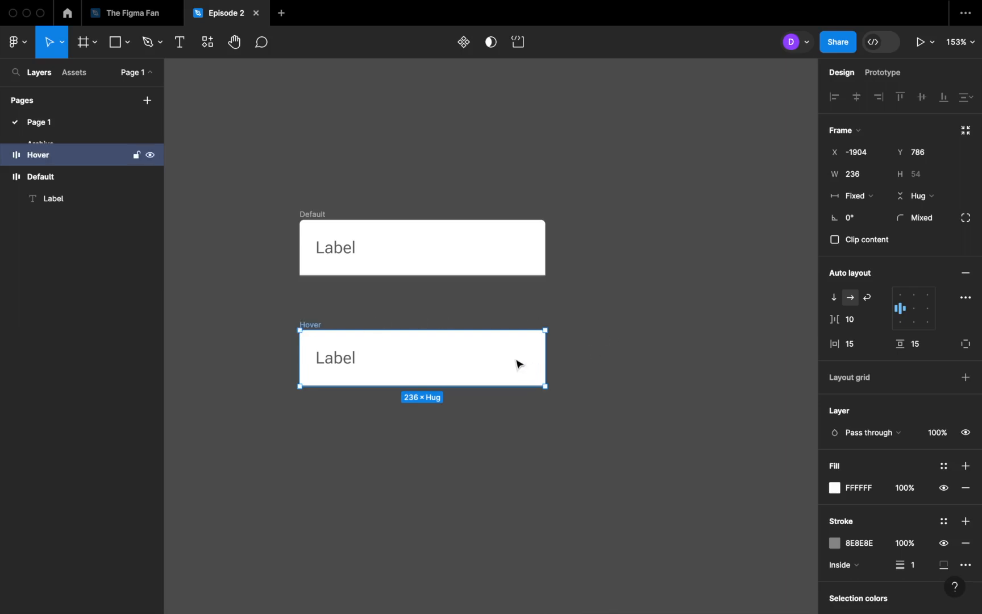
# Step: Set the Hover frame's fill to ECECEC and its bottom stroke colour to 1F1F1F
pyautogui.click(876, 492)
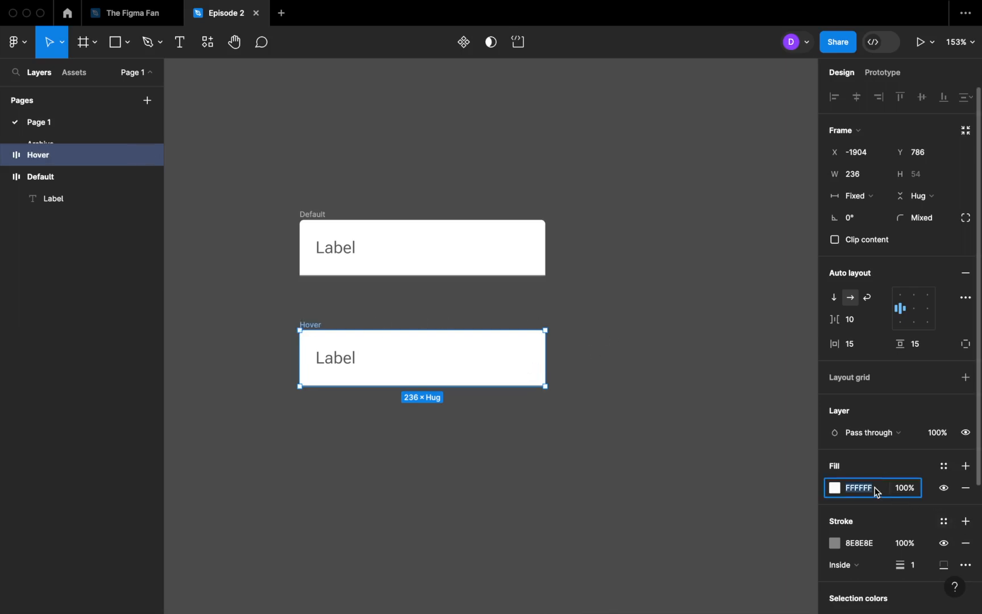
pyautogui.write('ECECEC')
pyautogui.press('Return')
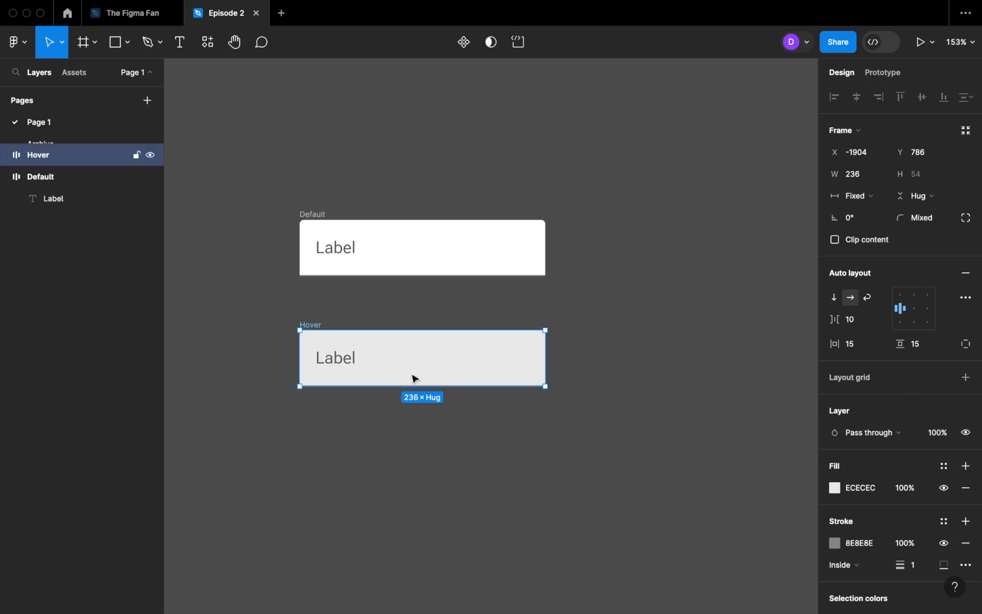
pyautogui.click(873, 545)
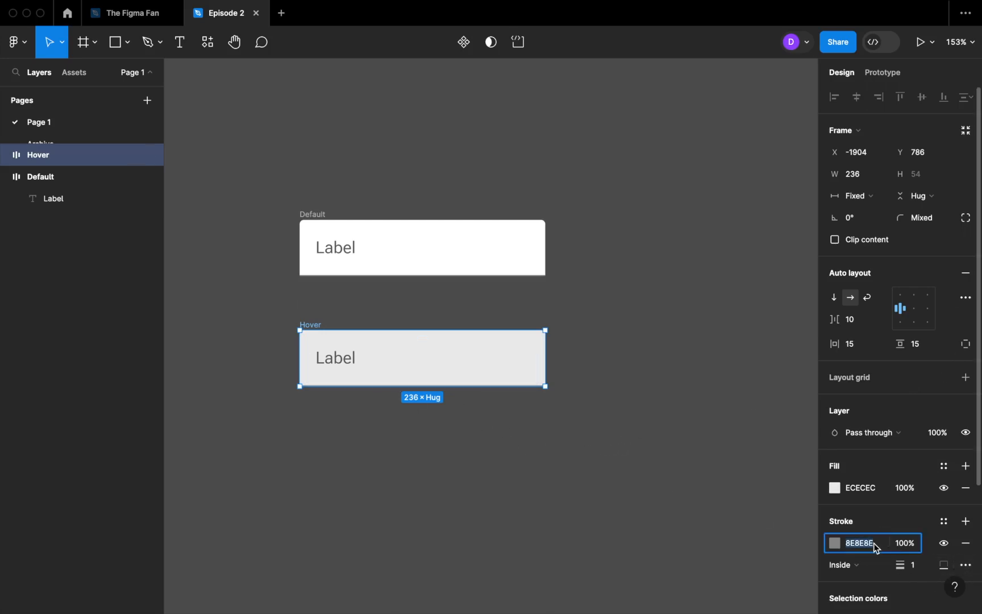
pyautogui.write('1f1f1f')
pyautogui.press('Return')
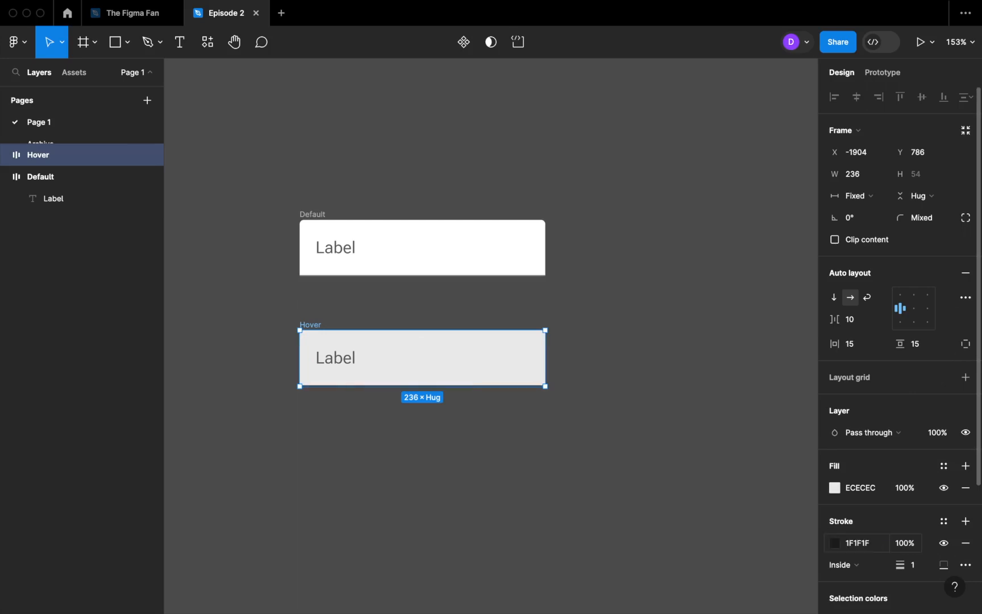
# Step: Nudge the Hover frame closer to Default, and duplicate it below as a frame named Input
pyautogui.hotkey('shift', 'Up')
pyautogui.moveTo(312, 312); pyautogui.dragTo(310, 410)
pyautogui.doubleClick(309, 409)
pyautogui.write('Input')
pyautogui.click(351, 517)
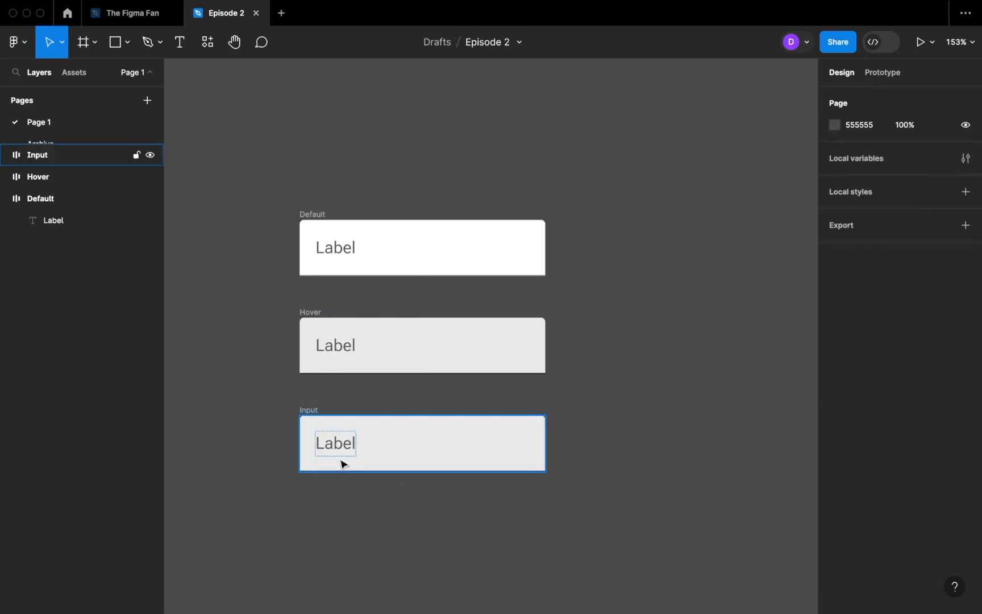
pyautogui.click(406, 447)
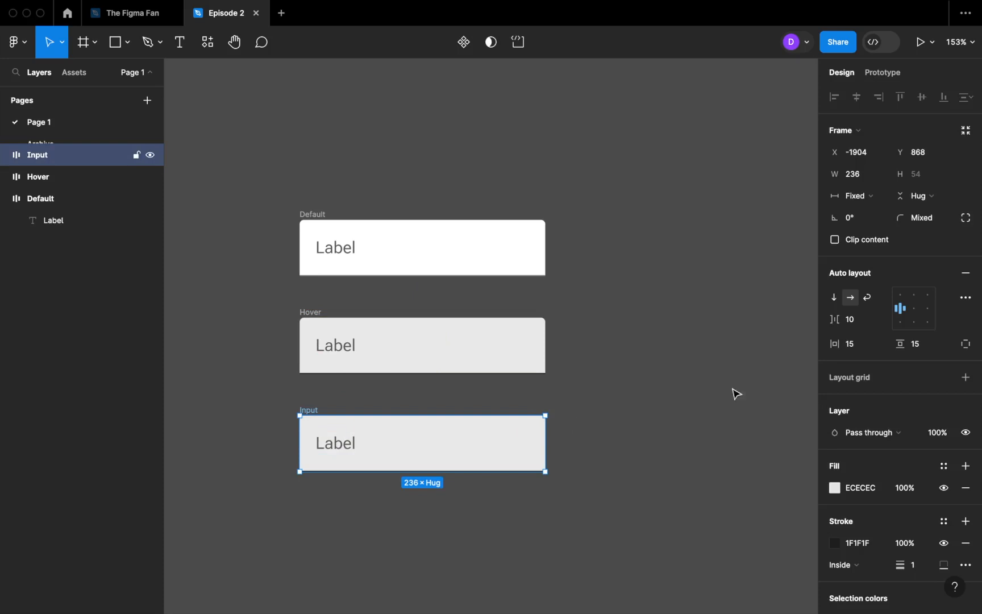
# Step: Remove auto layout from the Input frame and set its label to font size 11 with line height 17
pyautogui.click(965, 276)
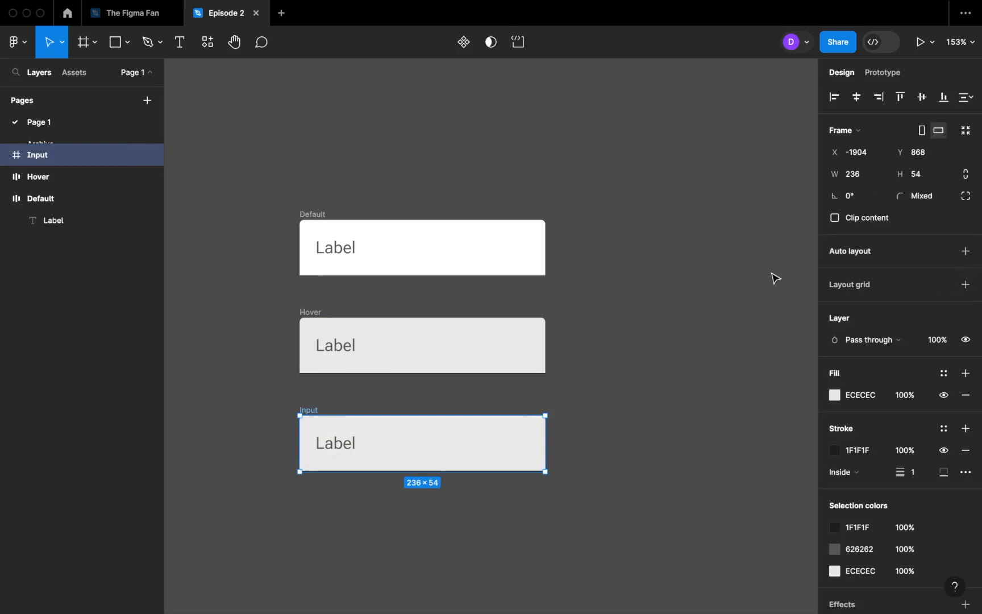
pyautogui.click(344, 452)
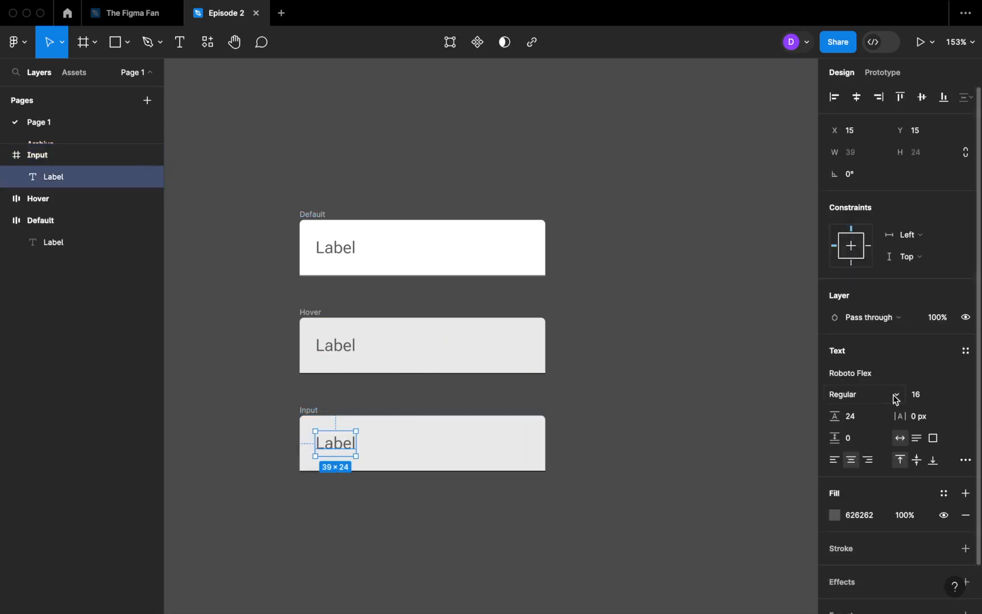
pyautogui.click(924, 401)
pyautogui.write('11')
pyautogui.press('Tab')
pyautogui.write('17')
pyautogui.press('Return')
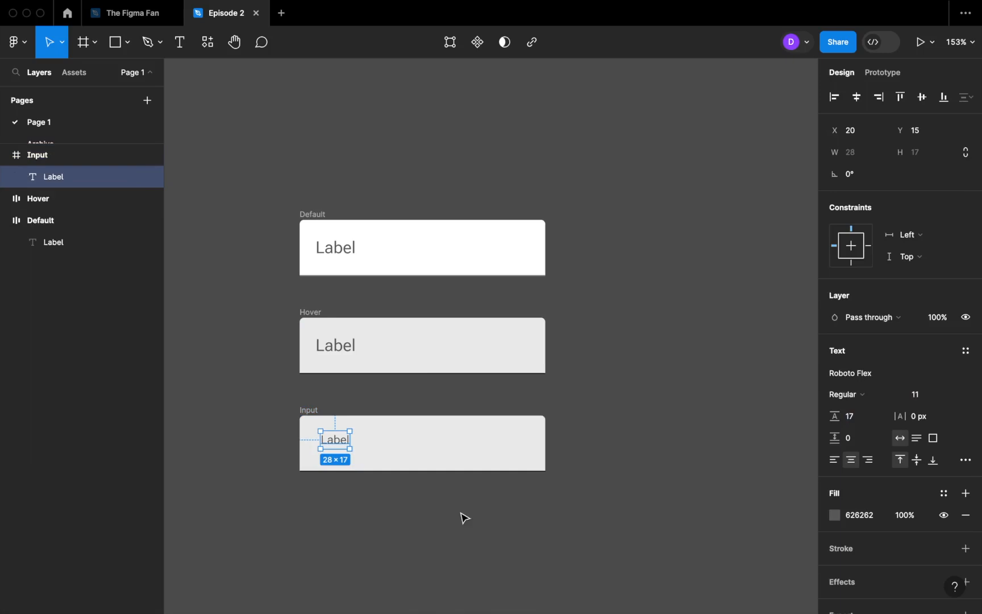
# Step: Set the fill colour of the Input frame's label to 6221EA
pyautogui.click(858, 516)
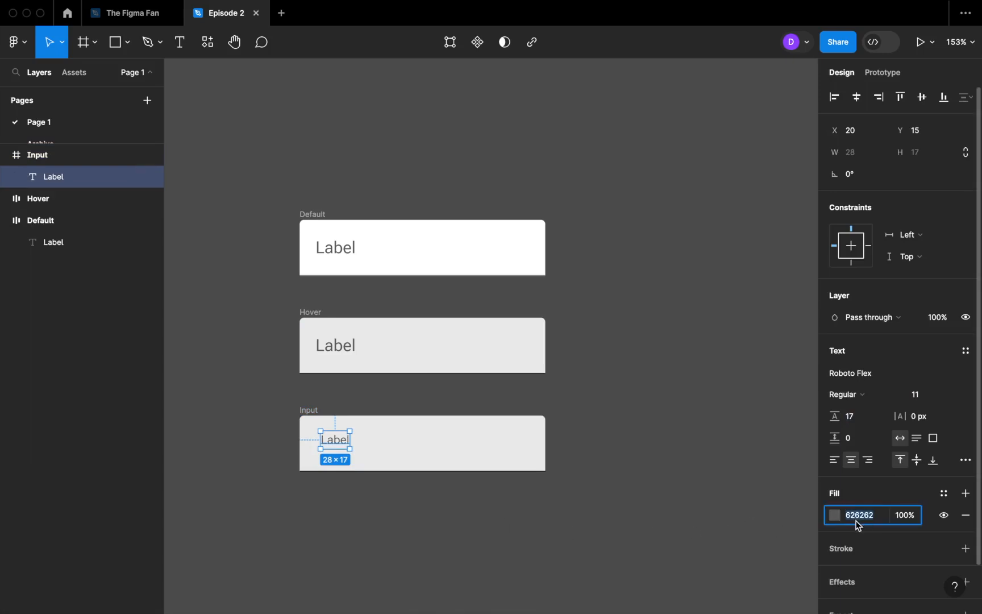
pyautogui.write('6')
pyautogui.press('Return')
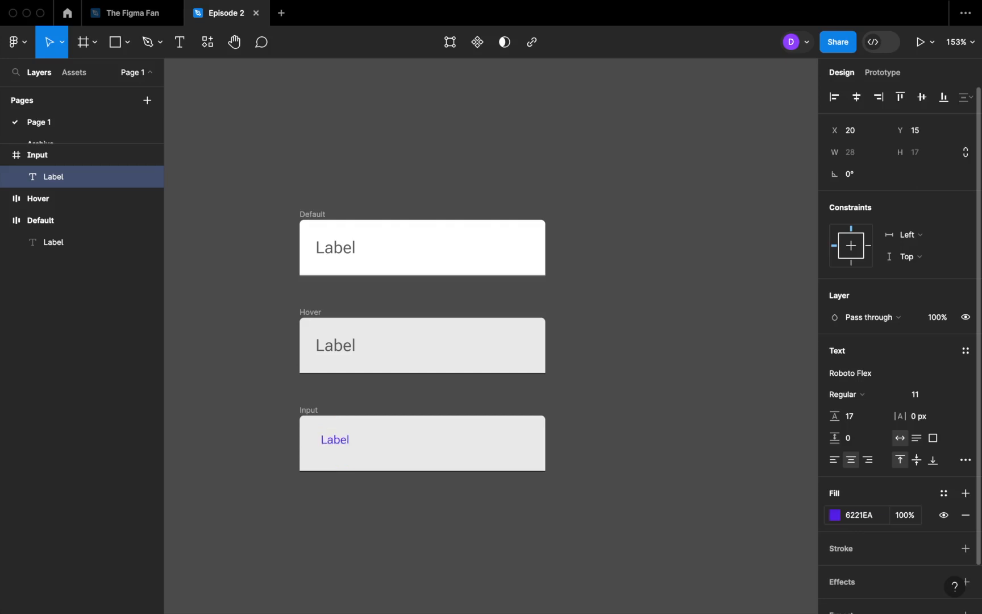
# Step: Set the Input frame's bottom stroke to colour 6221EA, copied from the label, with a thickness of 2
pyautogui.click(309, 410)
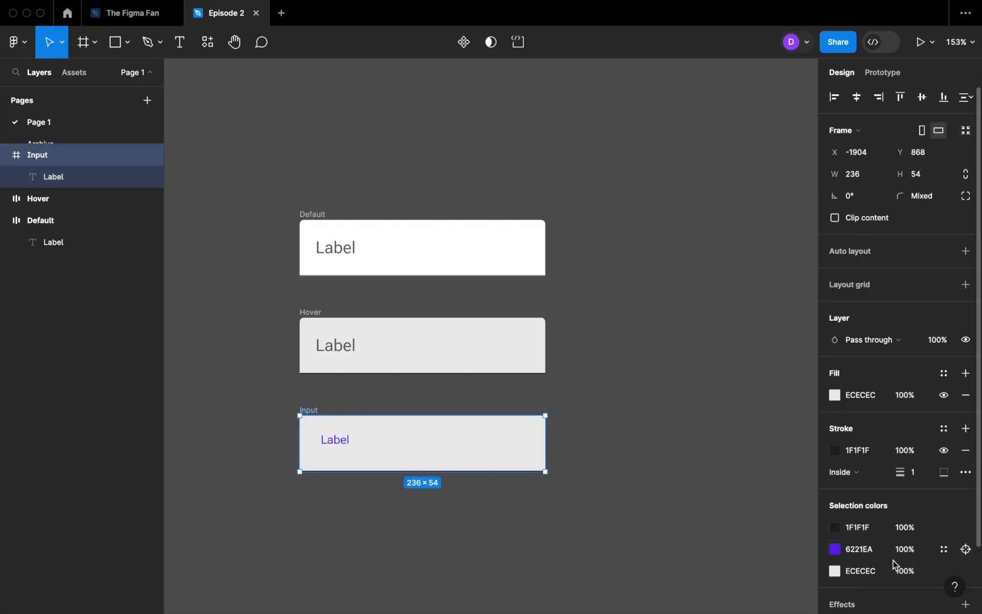
pyautogui.click(861, 549)
pyautogui.hotkey('ctrl', 'c')
pyautogui.click(864, 453)
pyautogui.hotkey('ctrl', 'v')
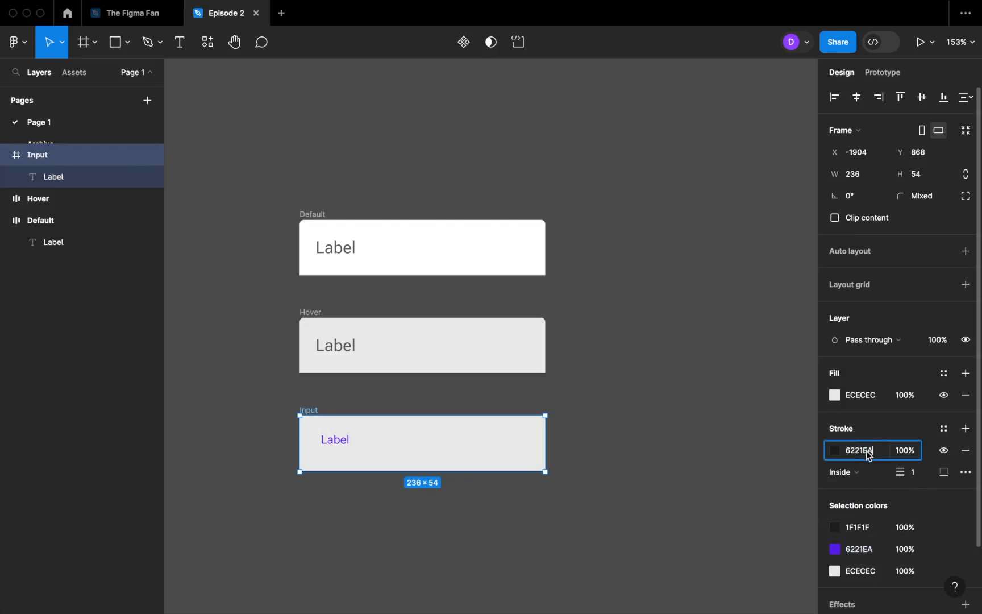
pyautogui.click(920, 475)
pyautogui.write('2')
pyautogui.press('Return')
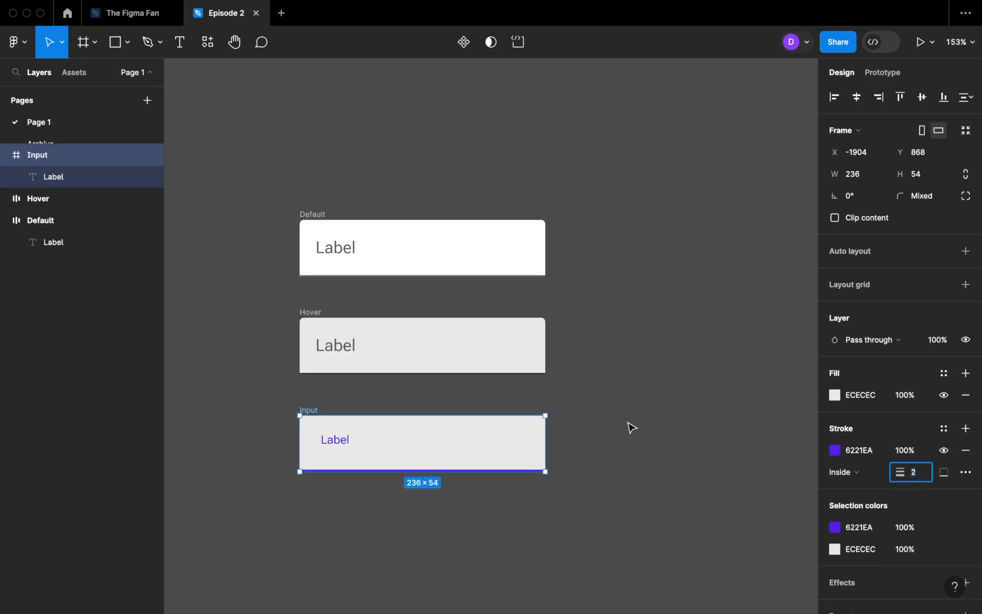
pyautogui.click(627, 440)
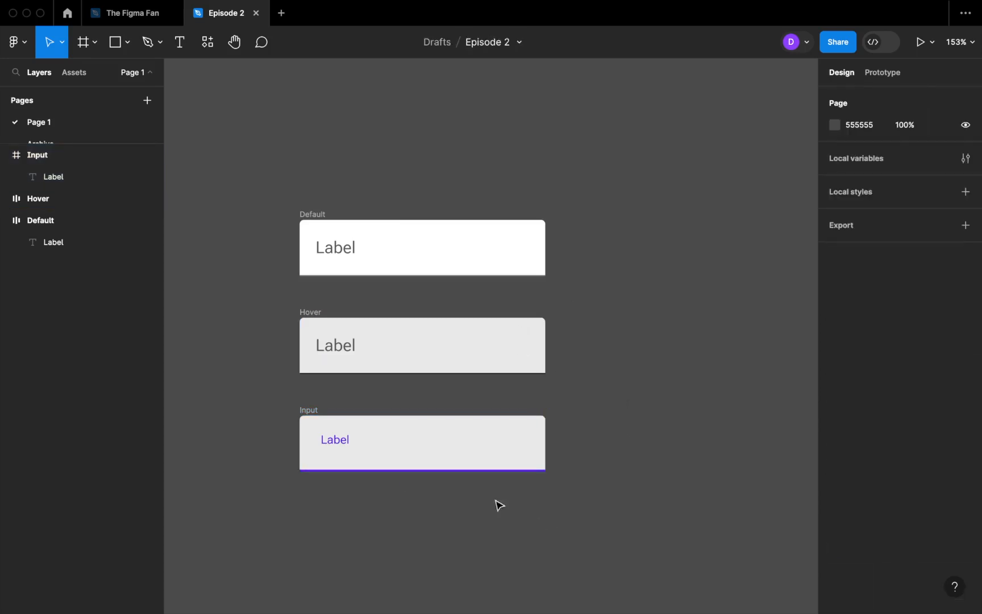
# Step: Position the Input frame's label at X 15 and Y 6
pyautogui.click(335, 443)
pyautogui.click(869, 133)
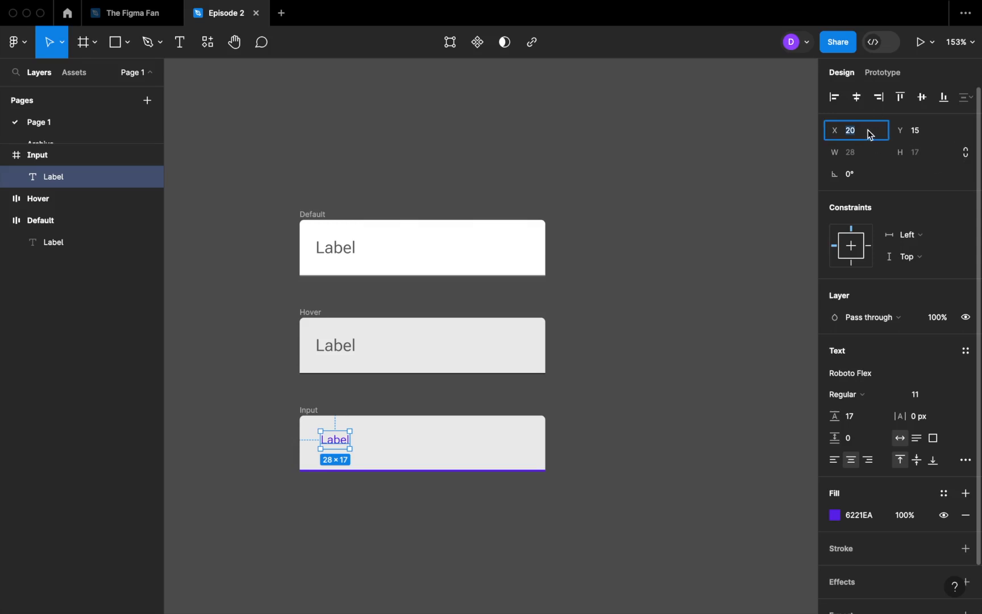
pyautogui.write('15')
pyautogui.press('Tab')
pyautogui.write('6')
pyautogui.press('Return')
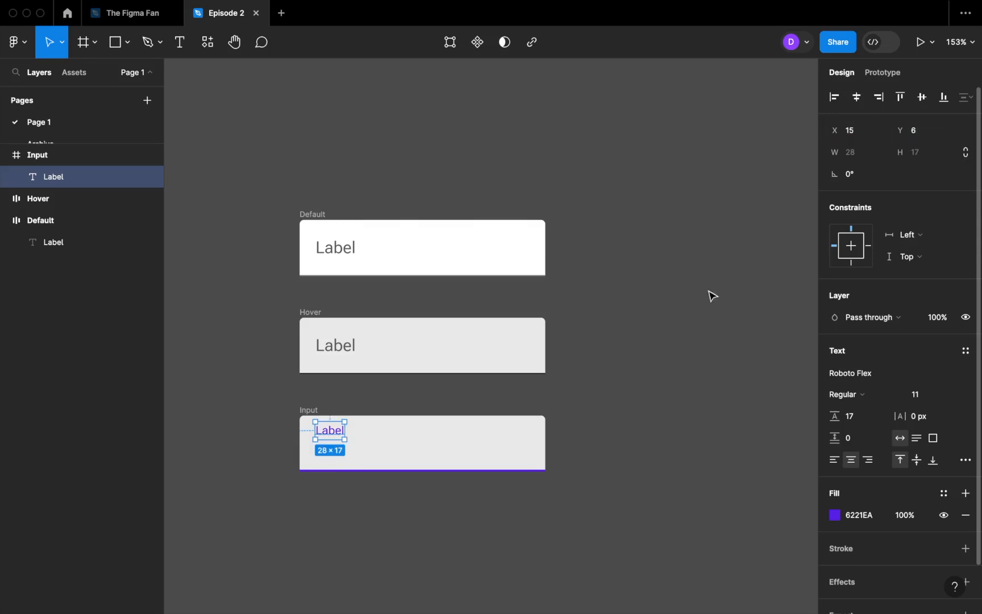
pyautogui.click(378, 538)
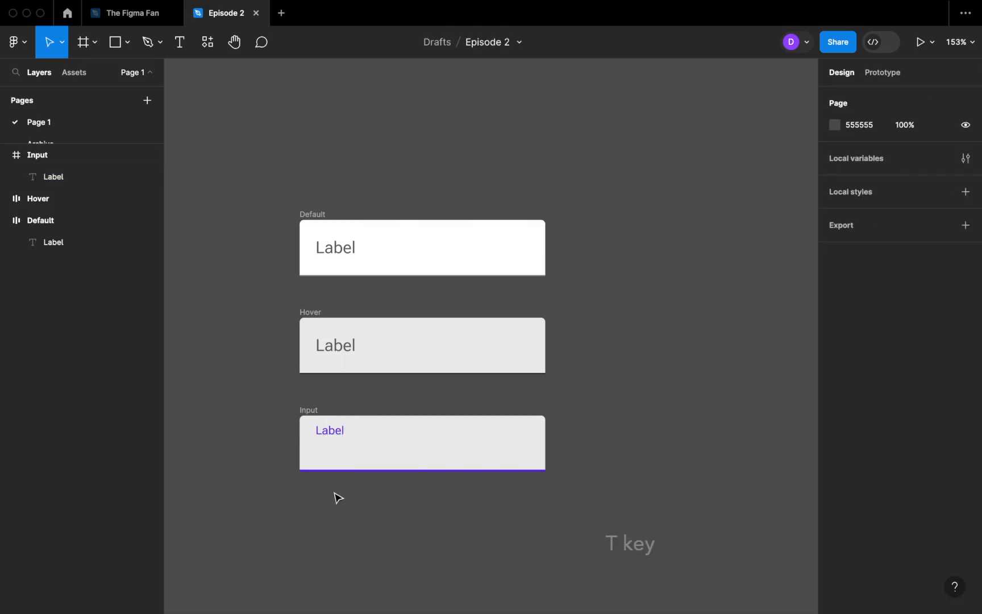
# Step: Add a text layer reading "Text" below the Input frame, with font size 17 and line height 19
pyautogui.press('t')
pyautogui.click(330, 518)
pyautogui.write('Text')
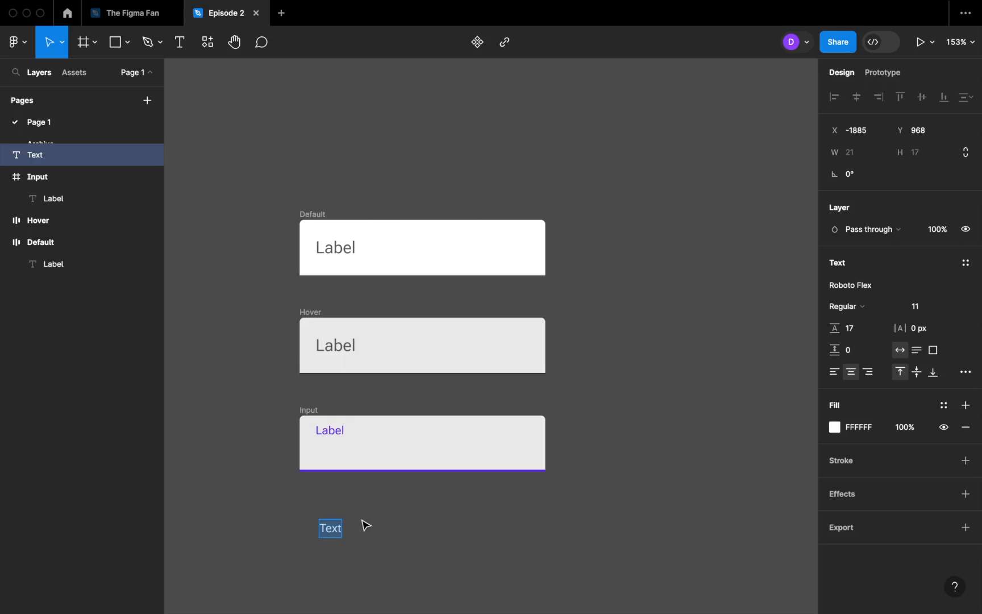
pyautogui.click(926, 311)
pyautogui.press('Tab')
pyautogui.write('1')
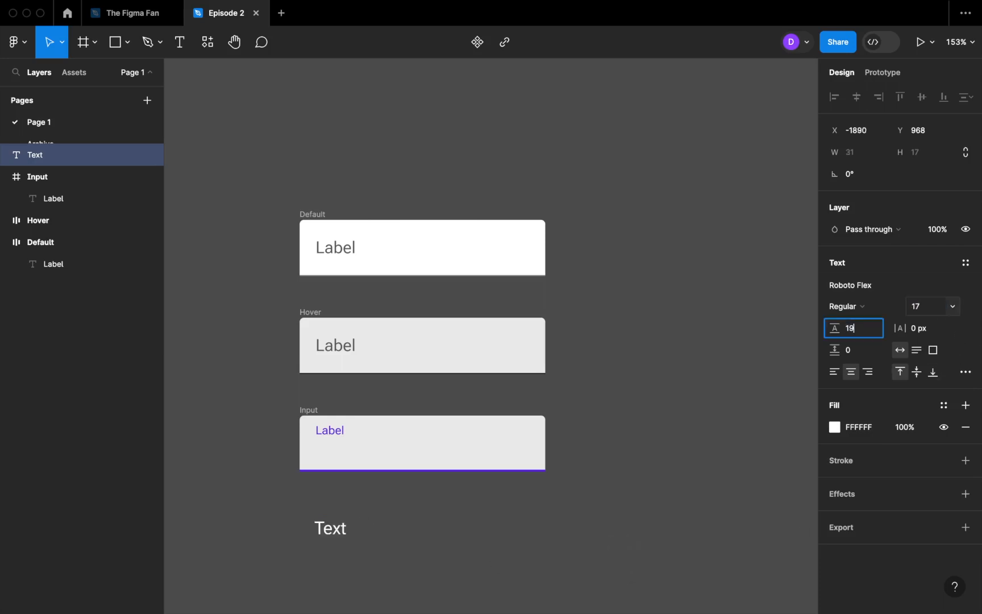
pyautogui.write('9')
pyautogui.press('Return')
# Step: Set the fill colour of the new text layer to 000000
pyautogui.click(878, 430)
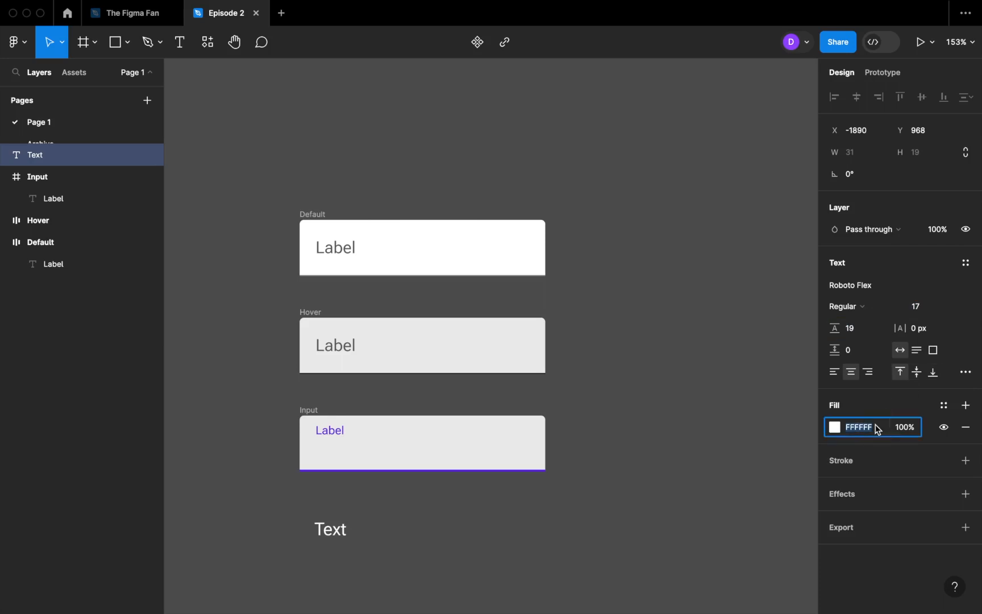
pyautogui.write('000')
pyautogui.press('Return')
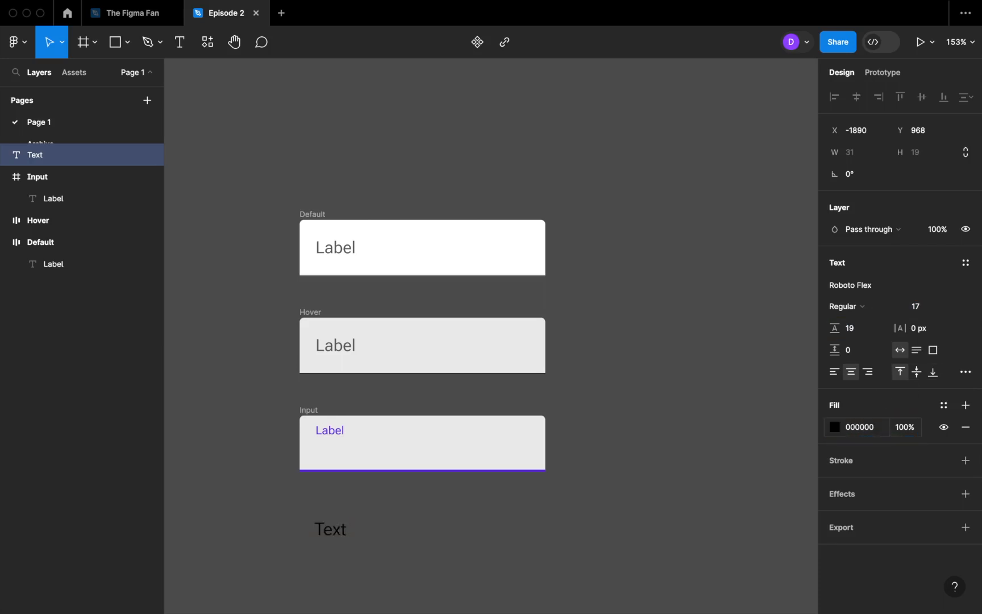
# Step: Move the new text layer into the Input frame, directly under the label and left-aligned with it at X 15
pyautogui.click(330, 536)
pyautogui.moveTo(329, 537); pyautogui.dragTo(330, 458)
pyautogui.click(933, 134)
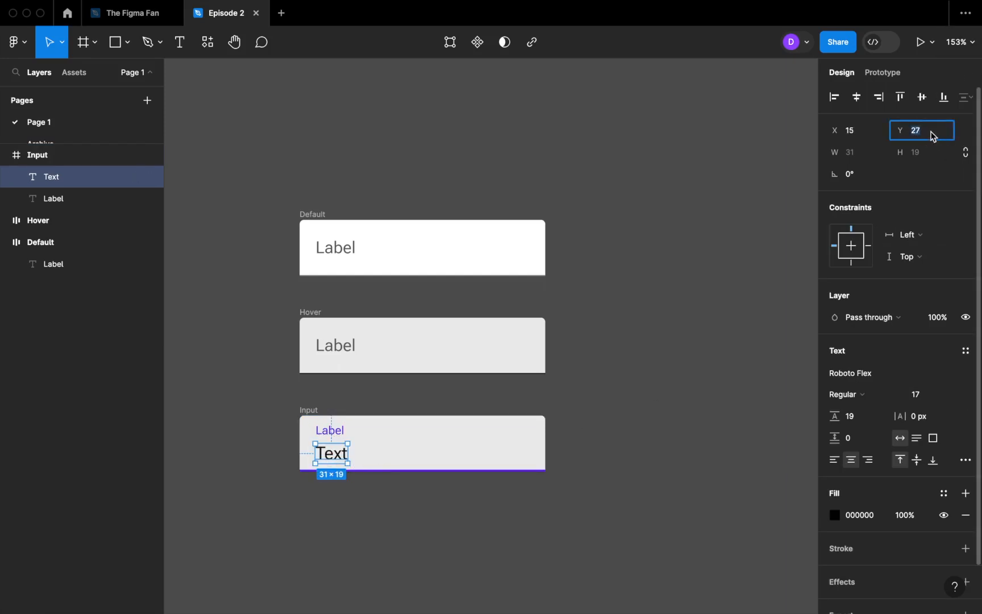
pyautogui.press('Return')
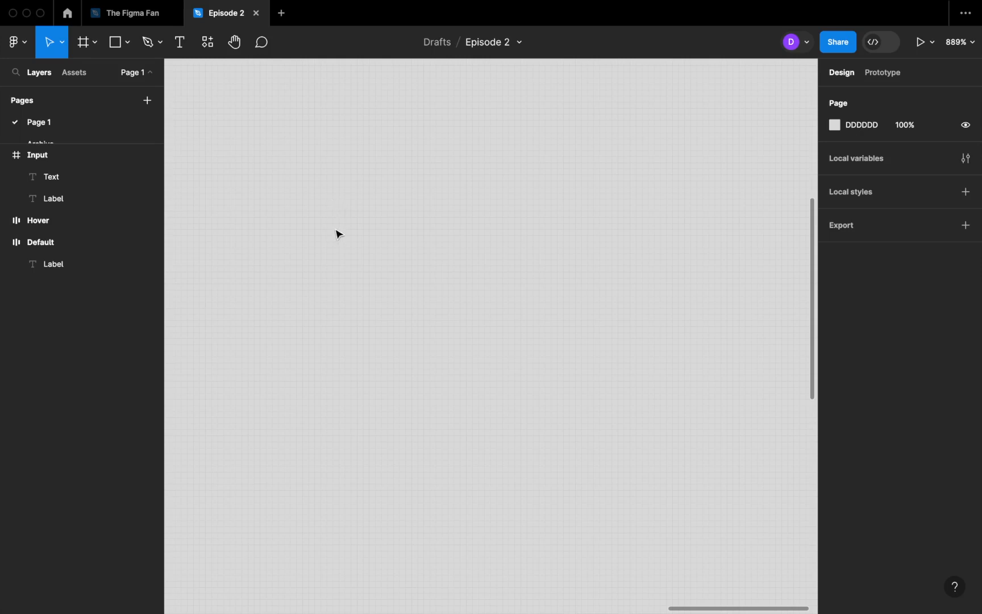
# Step: Draw a thin cursor frame 1 wide on an empty canvas area and set its height to 19
pyautogui.press('f')
pyautogui.moveTo(341, 205); pyautogui.dragTo(345, 311)
pyautogui.click(929, 177)
pyautogui.doubleClick(929, 176)
pyautogui.write('19')
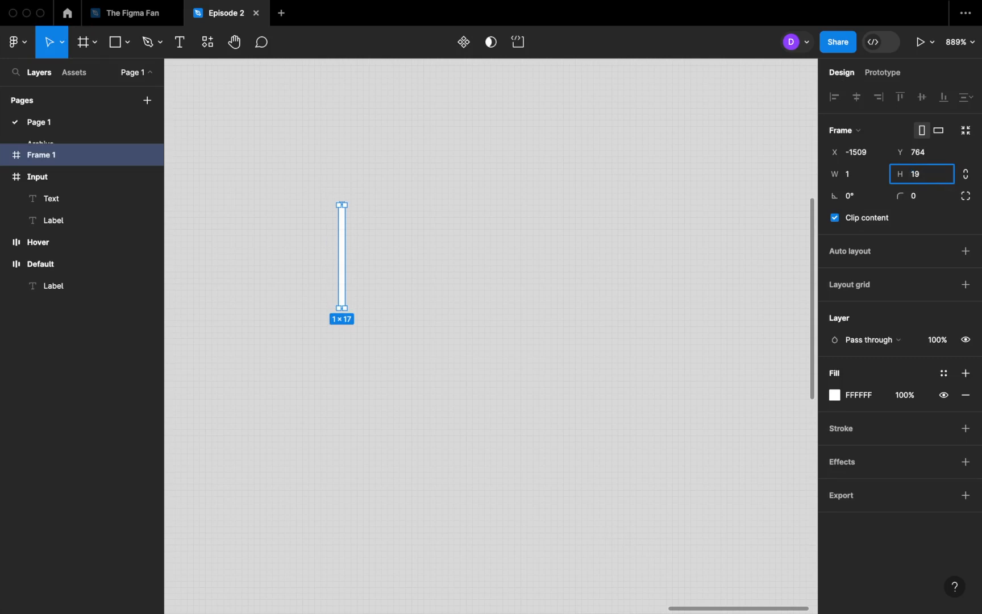
pyautogui.press('Return')
# Step: Set the thin cursor frame's fill colour to 6221EA
pyautogui.click(875, 395)
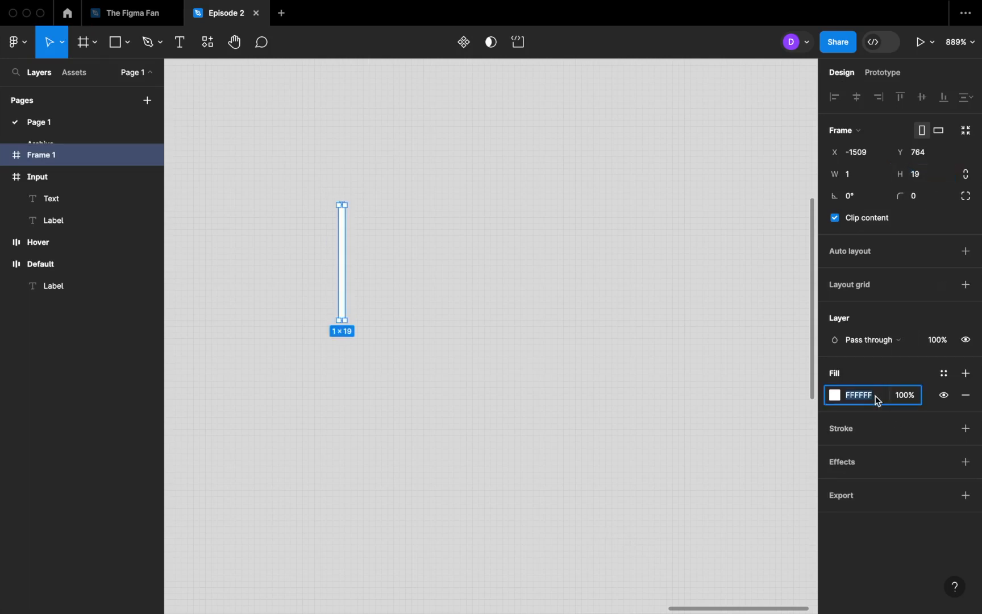
pyautogui.write('6221EA')
pyautogui.press('Return')
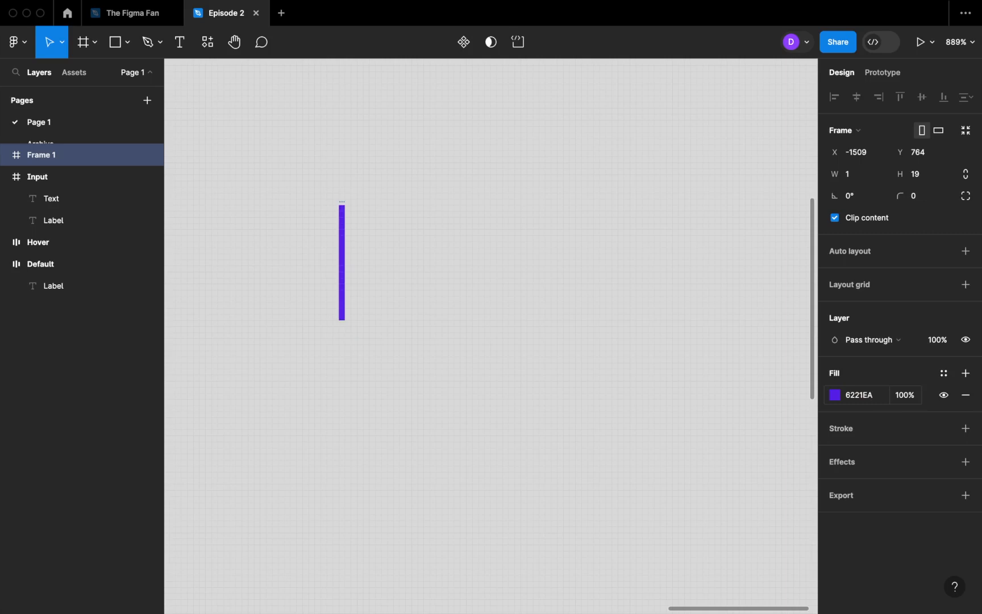
pyautogui.click(396, 203)
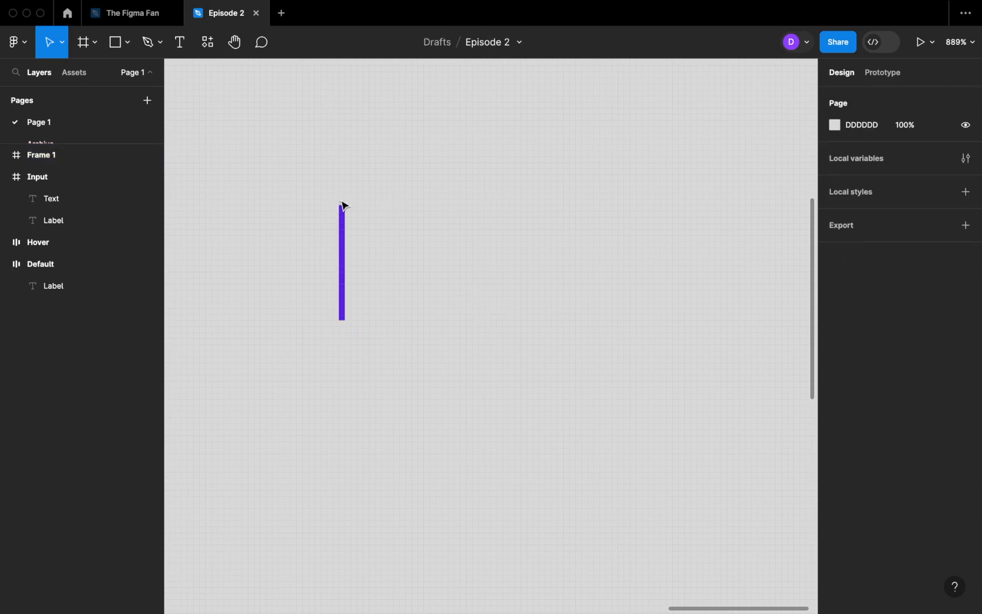
# Step: Duplicate the purple cursor frame to its right and set the copy's fill opacity to 0%
pyautogui.click(344, 223)
pyautogui.moveTo(344, 223); pyautogui.dragTo(422, 228)
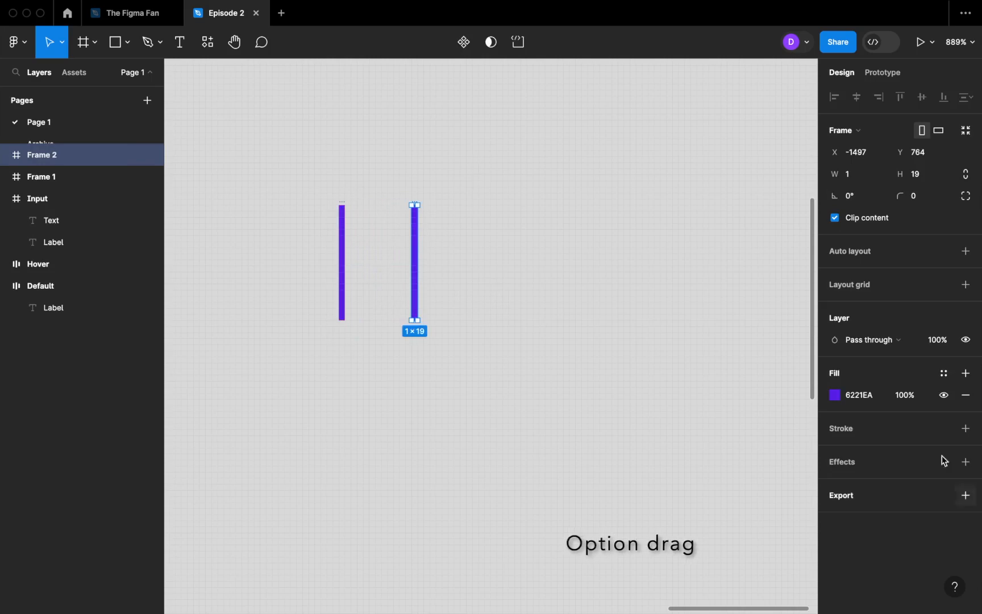
pyautogui.click(912, 398)
pyautogui.write('0')
pyautogui.press('Return')
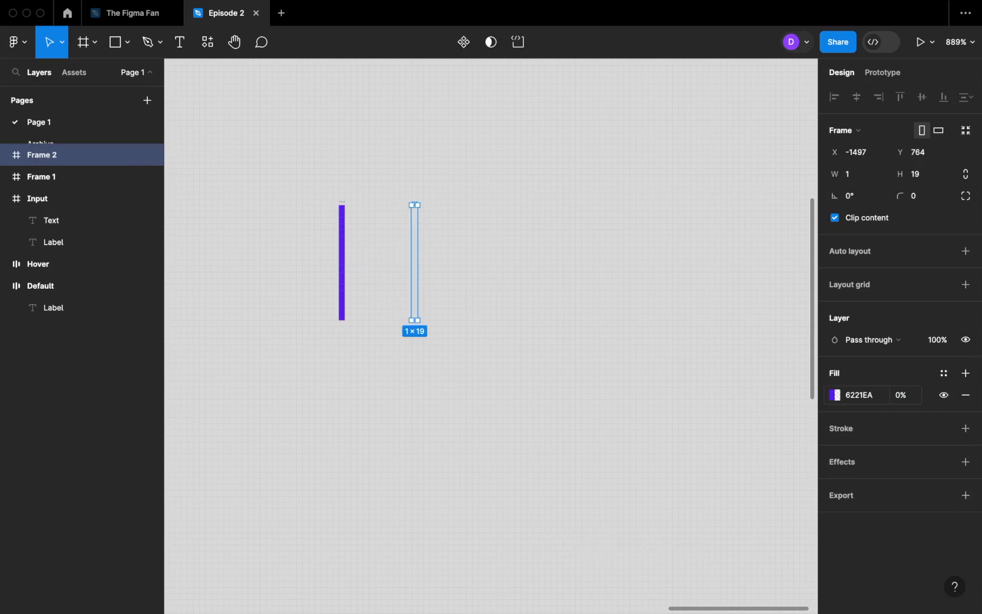
pyautogui.click(464, 408)
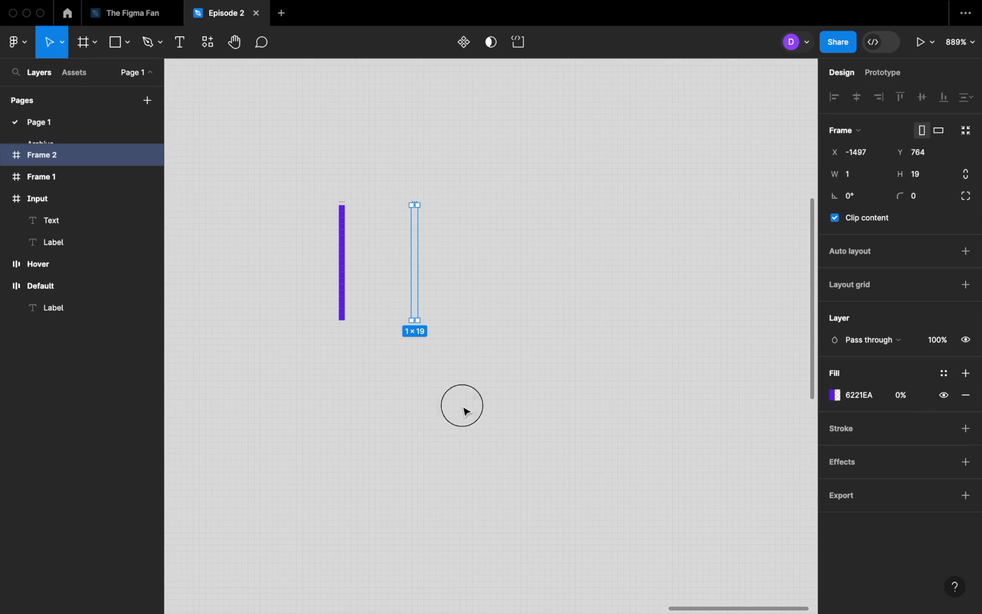
# Step: Rename the purple cursor frame as show and the transparent copy as hide
pyautogui.click(342, 227)
pyautogui.doubleClick(47, 180)
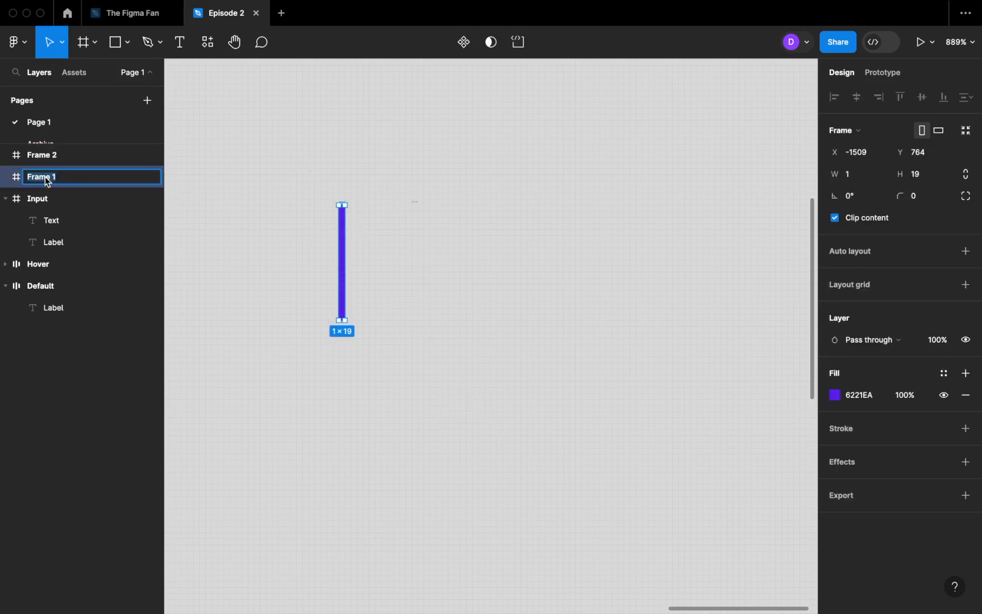
pyautogui.write('show')
pyautogui.press('Return')
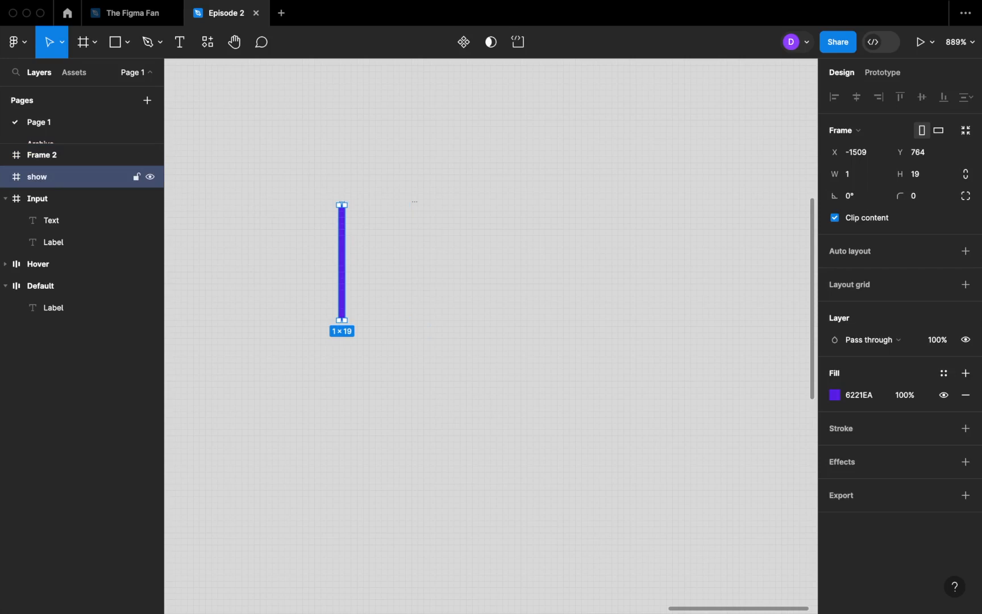
pyautogui.doubleClick(55, 158)
pyautogui.write('hi')
pyautogui.press('Return')
# Step: Turn the show and hide frames into one component set with two variants
pyautogui.moveTo(303, 167); pyautogui.dragTo(537, 481)
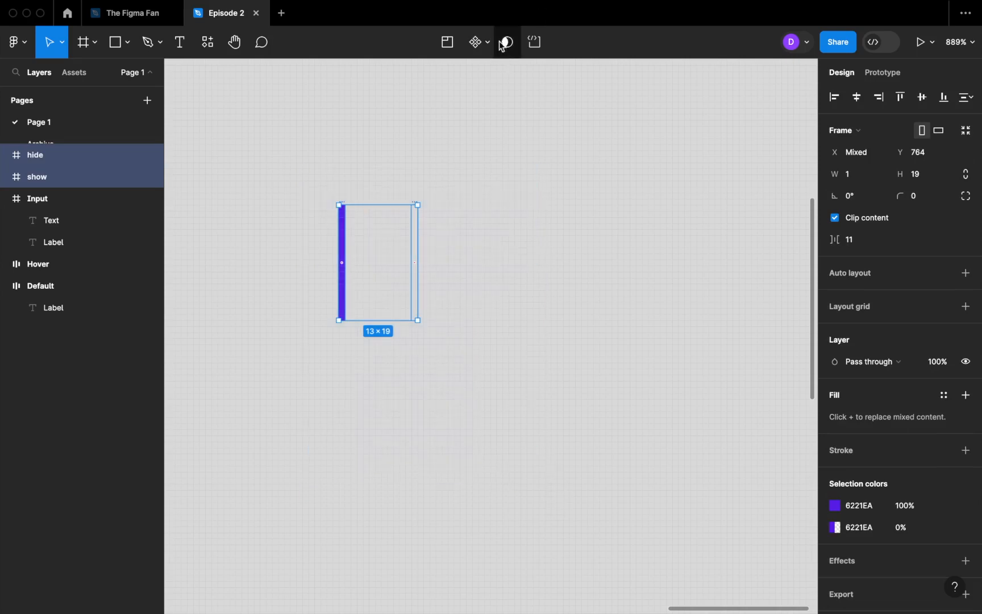
pyautogui.click(486, 42)
pyautogui.click(487, 109)
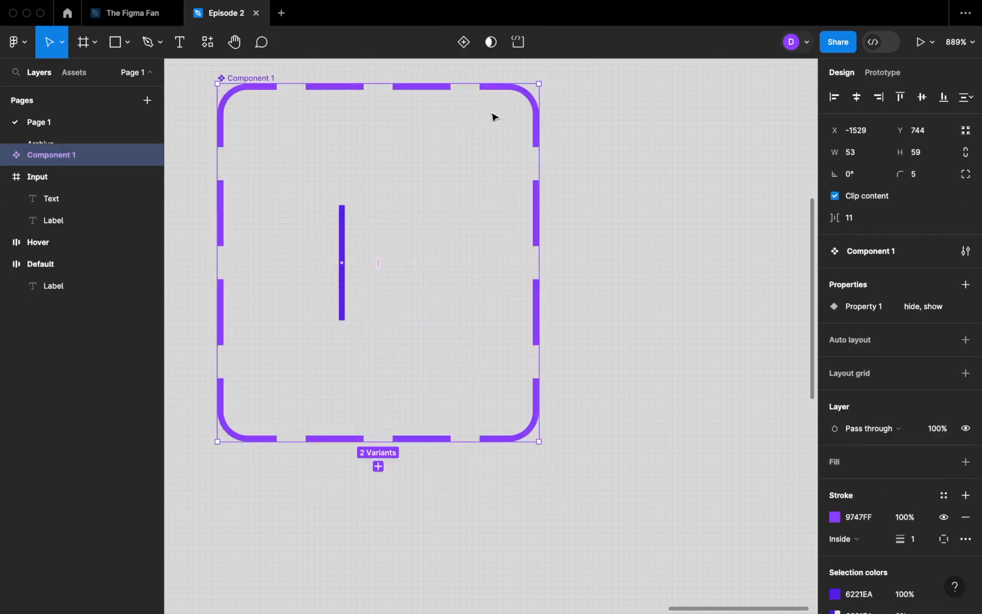
pyautogui.click(641, 267)
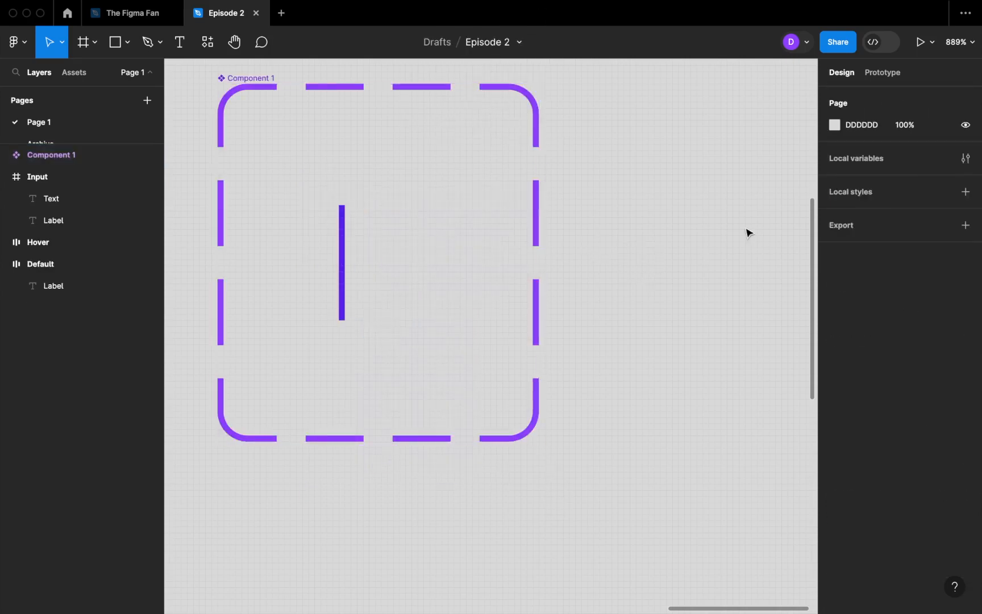
# Step: Add a prototype interaction from the show variant to the hide variant, triggered after a delay of 600 ms
pyautogui.click(888, 75)
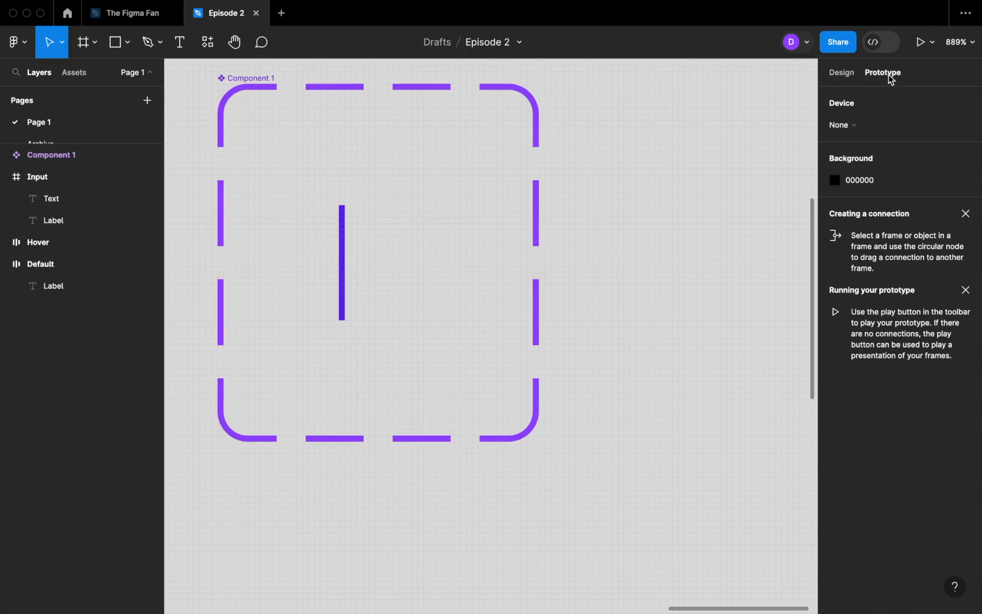
pyautogui.click(342, 267)
pyautogui.moveTo(344, 262); pyautogui.dragTo(412, 263)
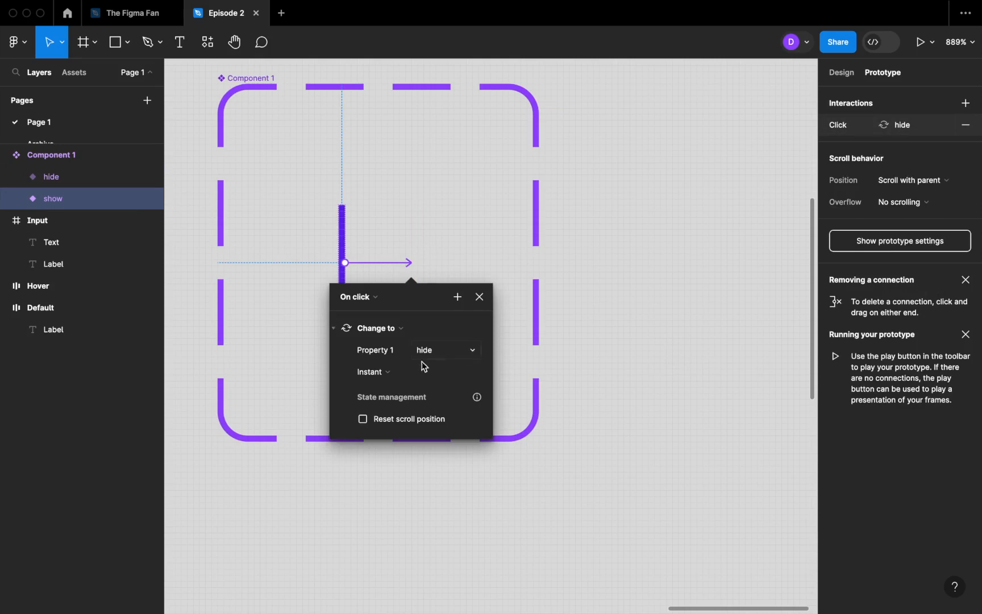
pyautogui.click(359, 297)
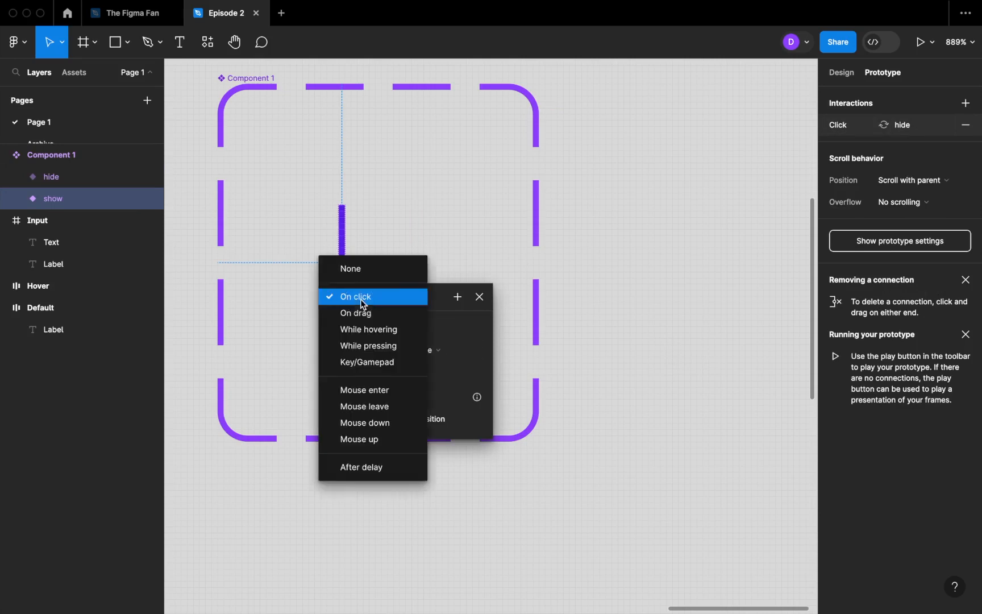
pyautogui.click(377, 466)
pyautogui.click(376, 325)
pyautogui.write('600')
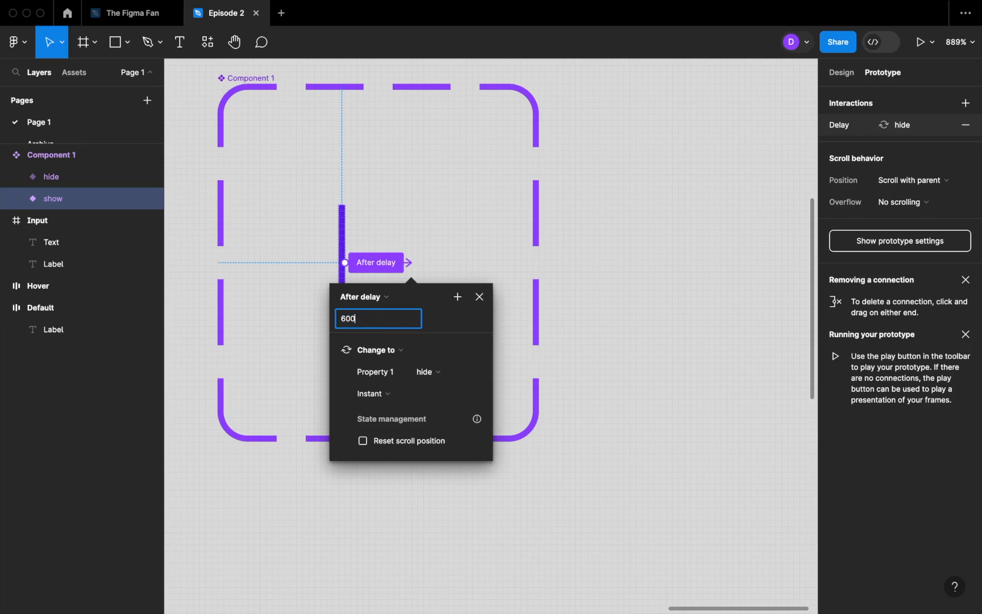
pyautogui.press('Return')
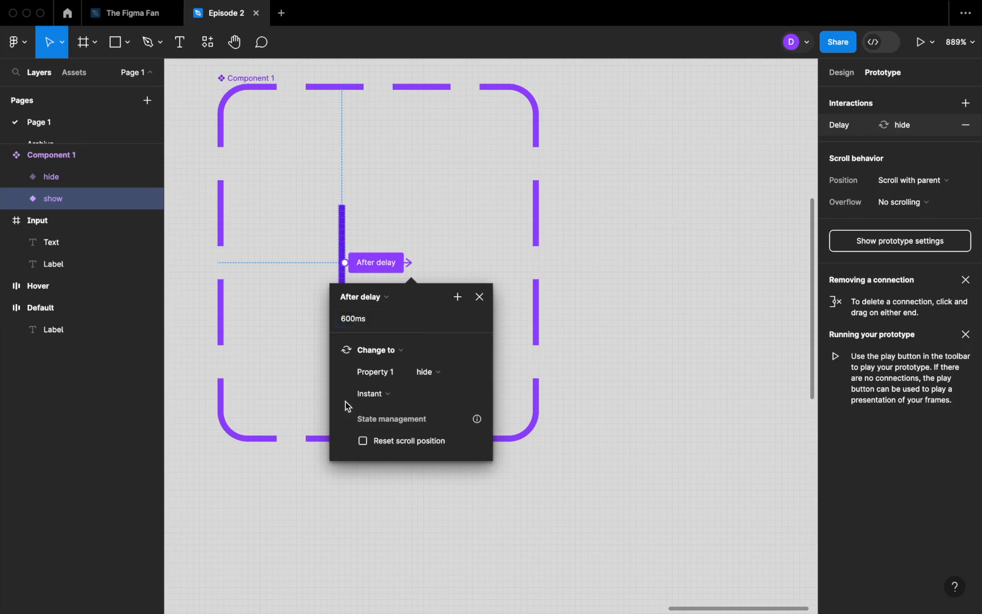
# Step: Add a prototype interaction from the hide variant back to the show variant, triggered after a delay of 600 ms
pyautogui.click(625, 291)
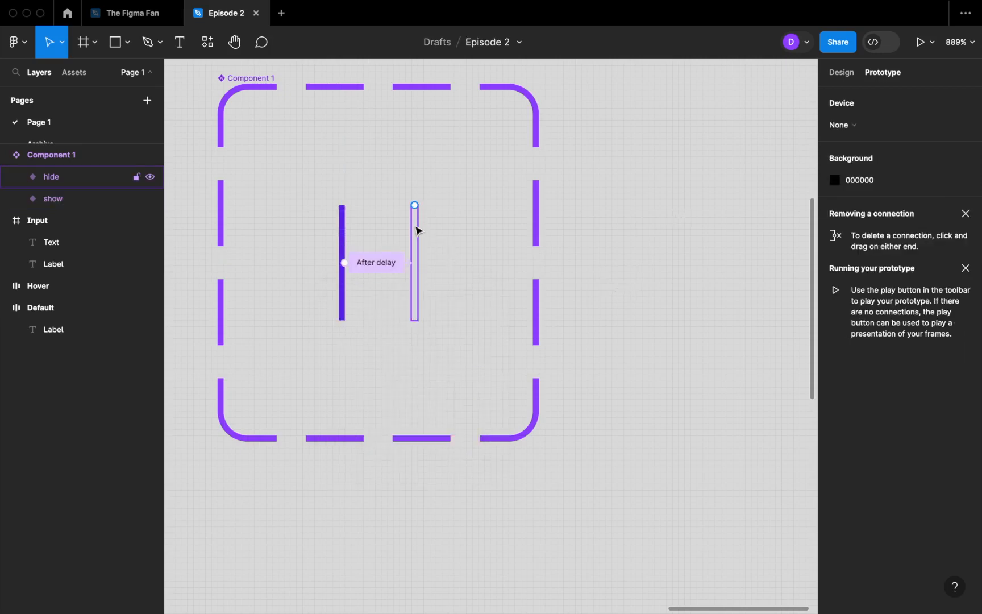
pyautogui.click(415, 230)
pyautogui.moveTo(414, 262); pyautogui.dragTo(342, 262)
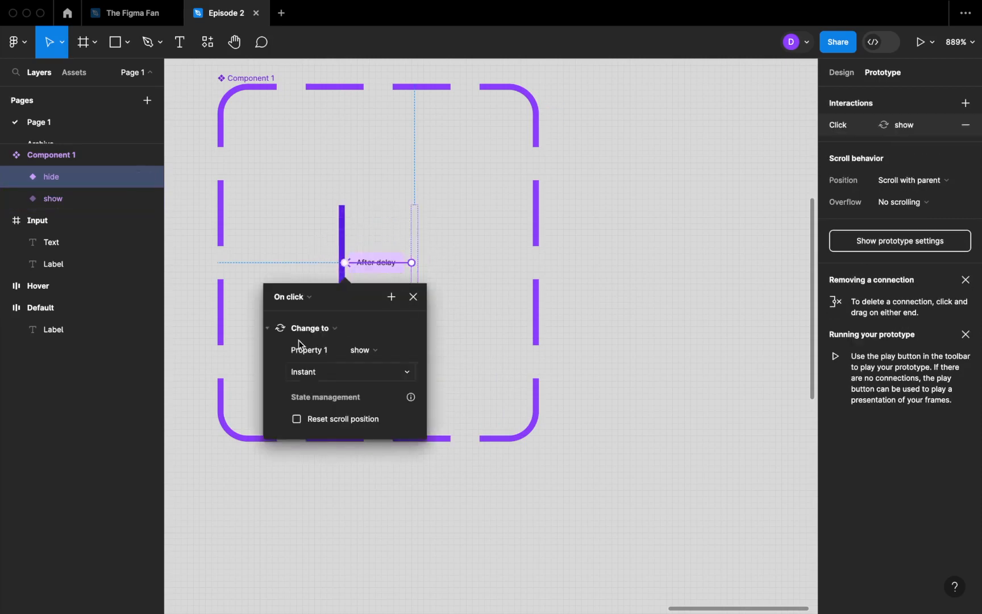
pyautogui.click(304, 300)
pyautogui.click(296, 466)
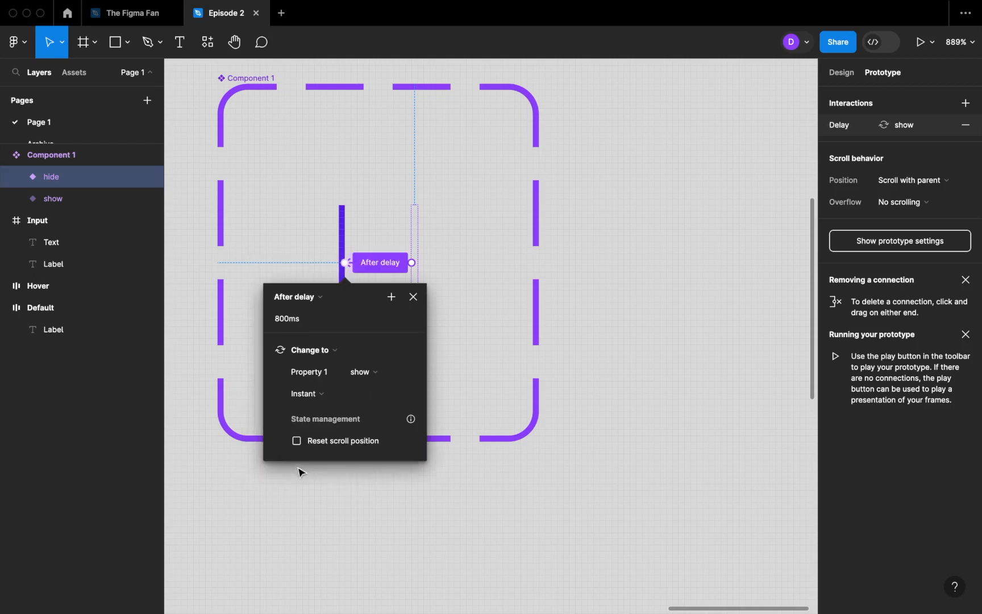
pyautogui.click(305, 325)
pyautogui.write('600')
pyautogui.press('Return')
pyautogui.click(575, 272)
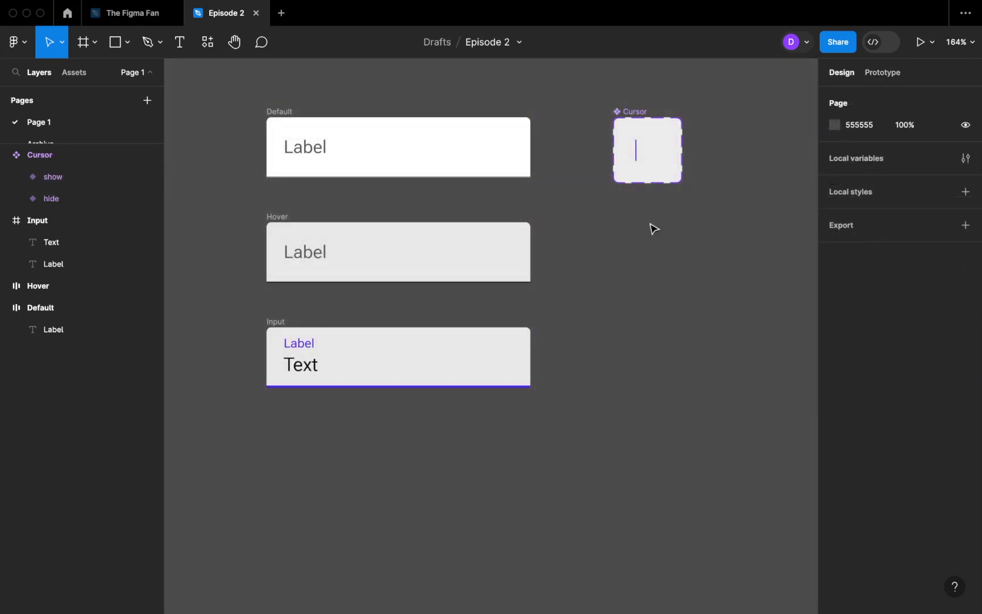
# Step: Place an instance of the Cursor's show variant just after the Text layer in the Input frame and wrap both in auto layout
pyautogui.moveTo(640, 165); pyautogui.dragTo(335, 378)
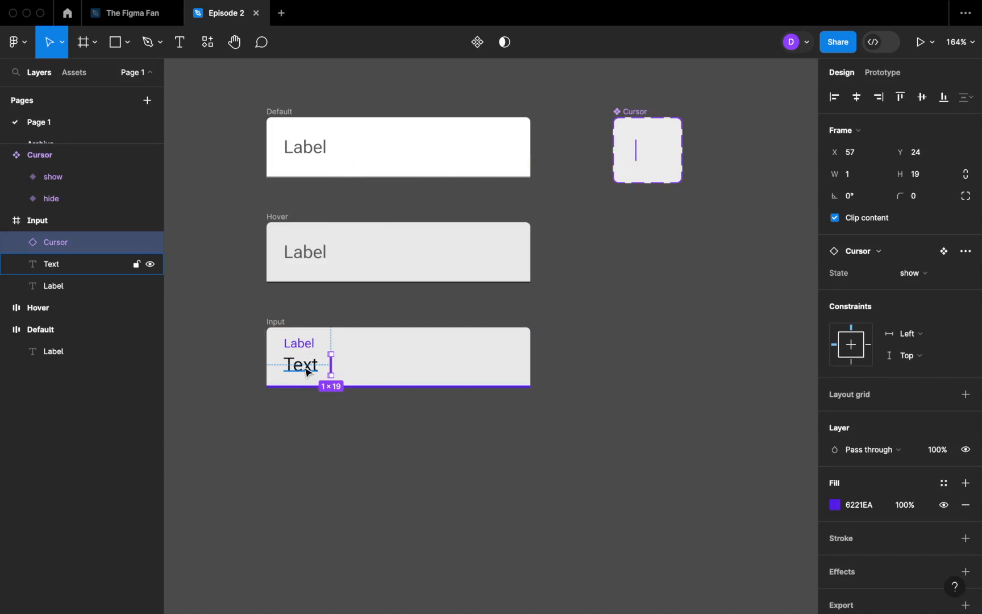
pyautogui.keyDown('shift'); pyautogui.click(307, 372); pyautogui.keyUp('shift')
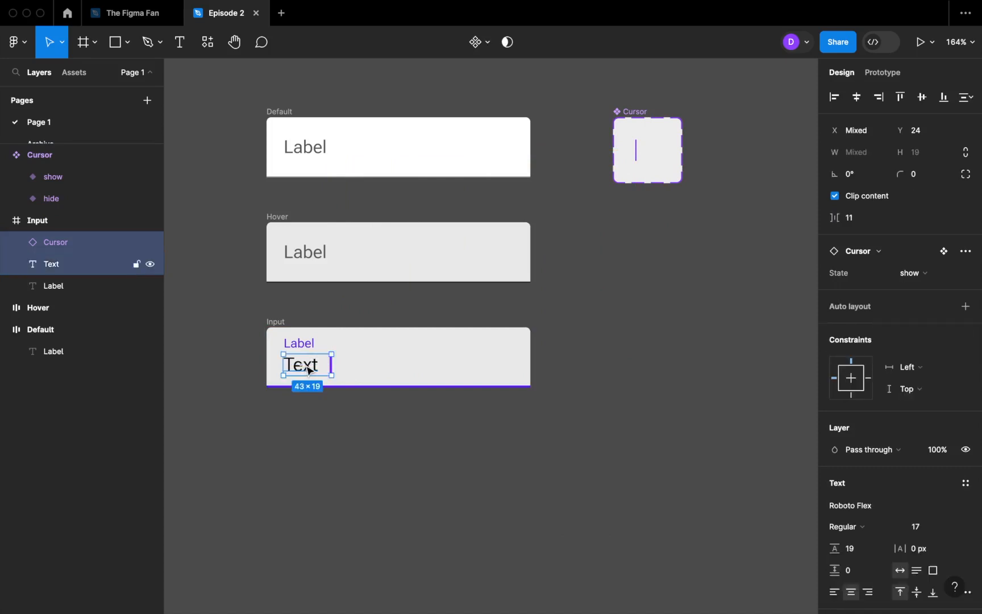
pyautogui.hotkey('shift', 'a')
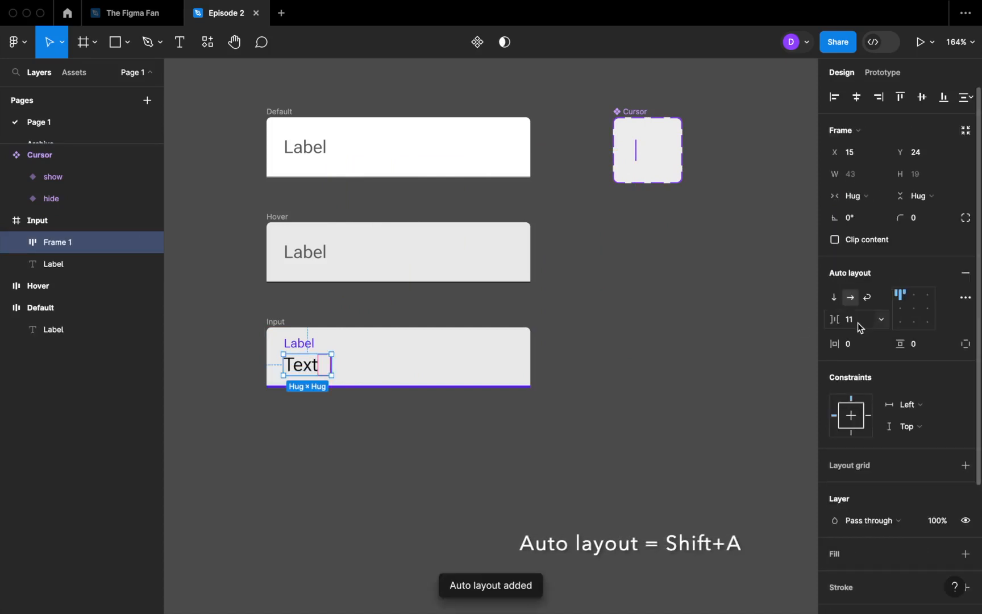
# Step: Set the text-and-cursor auto layout's item spacing to 1 and its alignment to left and vertically centred
pyautogui.click(857, 319)
pyautogui.write('1')
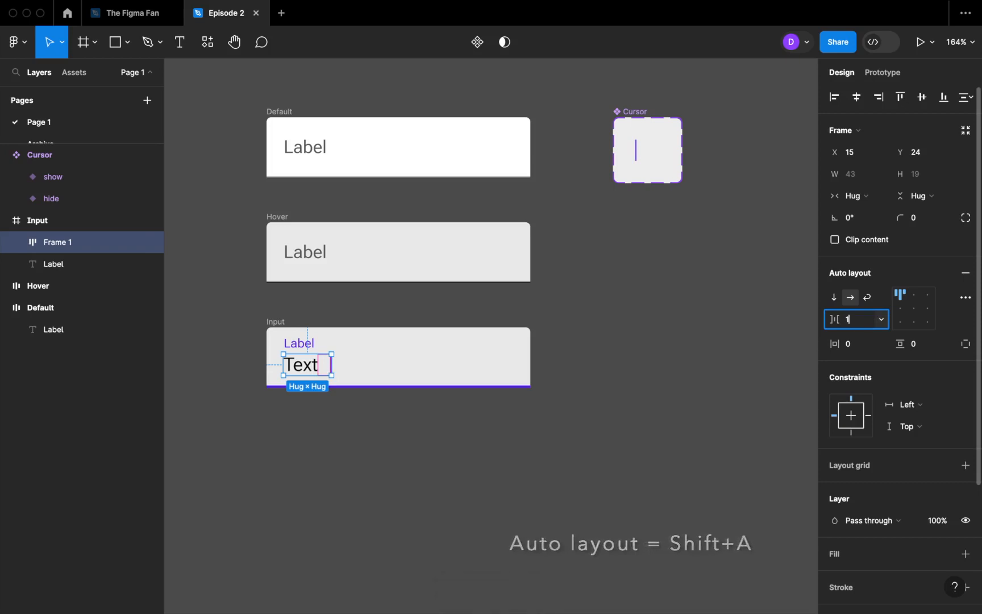
pyautogui.press('Return')
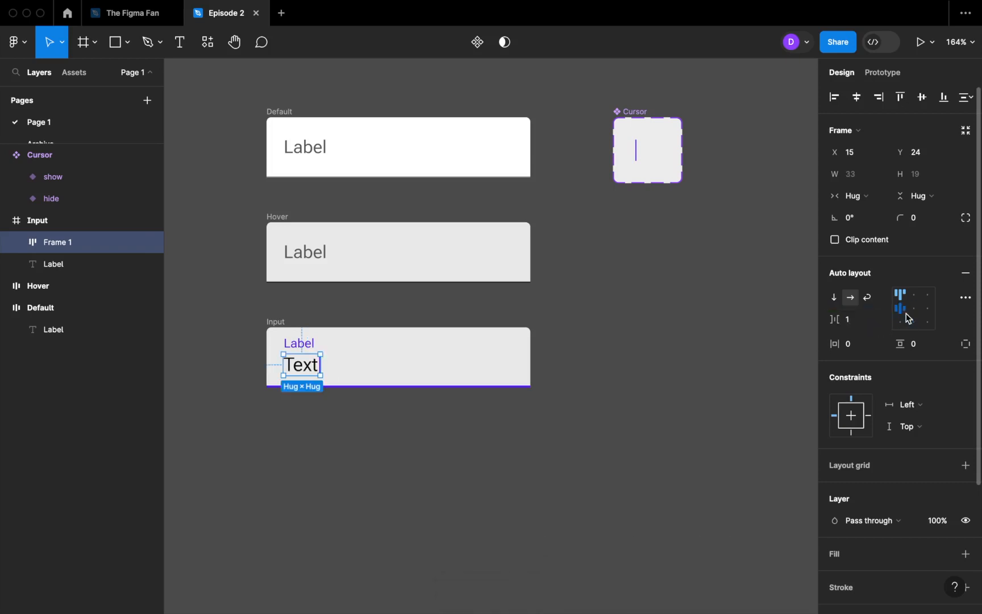
pyautogui.click(901, 314)
pyautogui.click(434, 473)
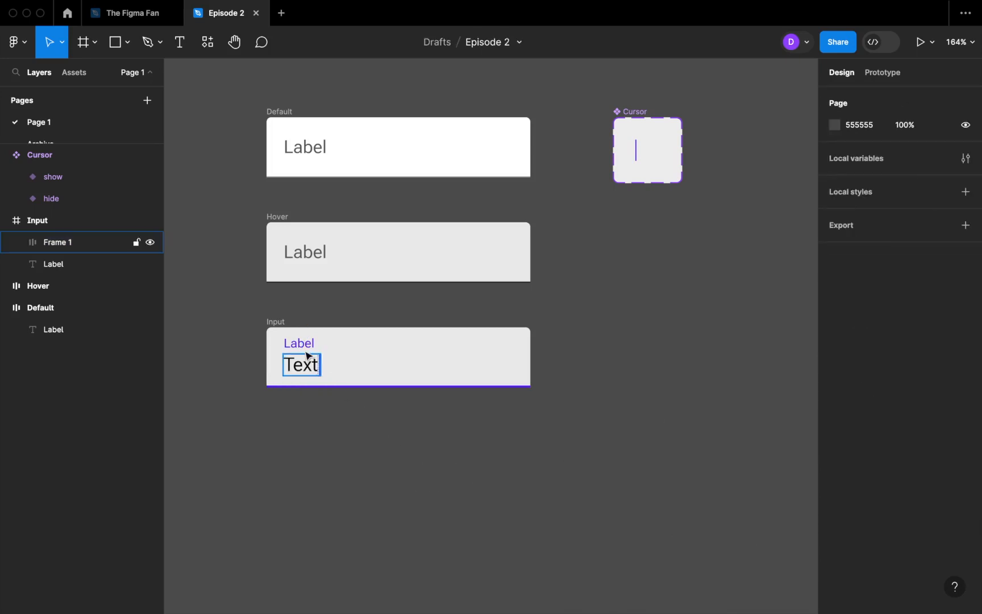
# Step: Duplicate the Input frame directly below the original and rename the copy as Value
pyautogui.click(276, 322)
pyautogui.moveTo(275, 339); pyautogui.dragTo(272, 427)
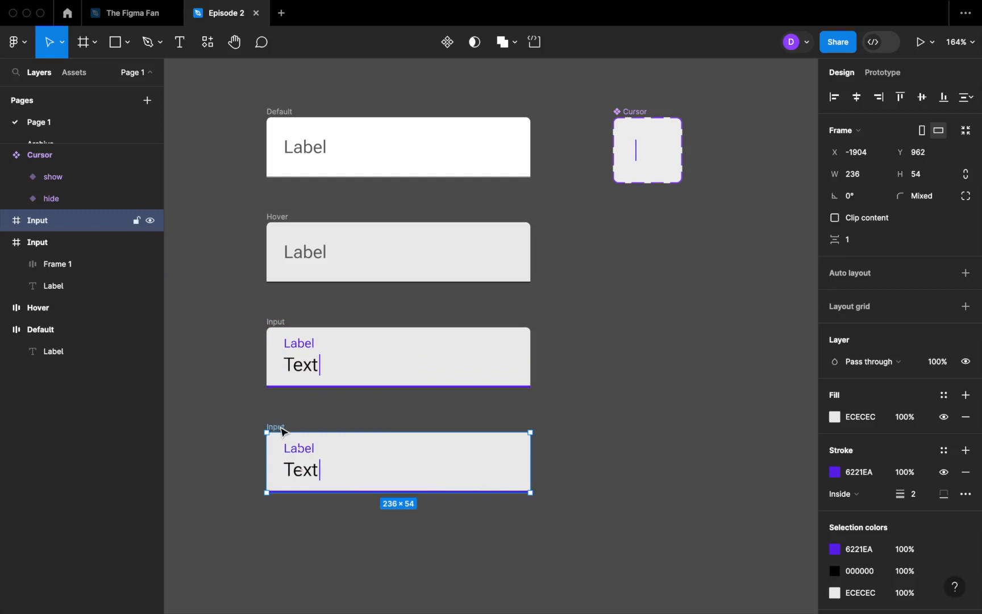
pyautogui.doubleClick(278, 427)
pyautogui.write('Value')
pyautogui.press('Return')
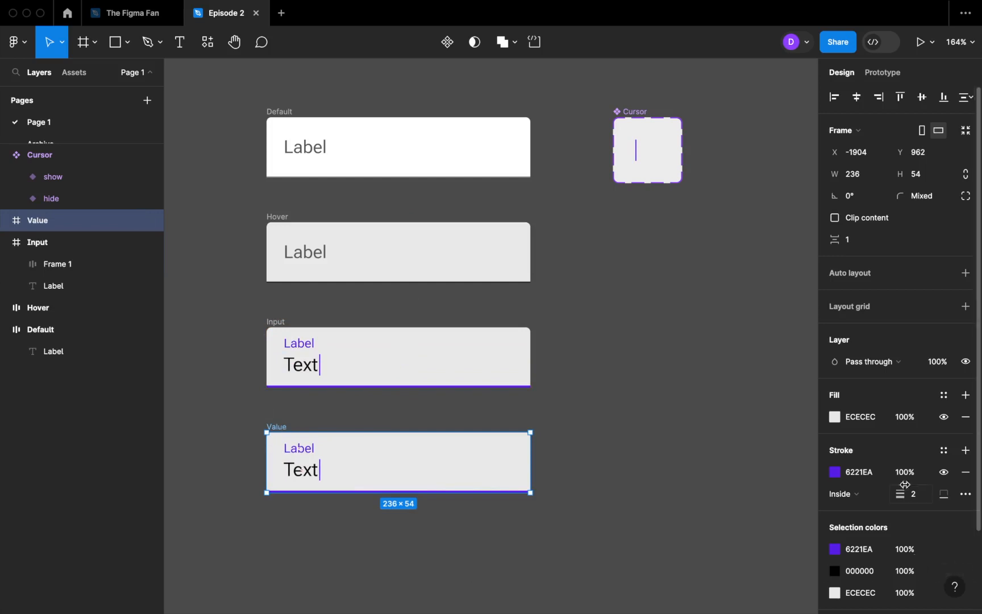
# Step: Set the Value frame's stroke to a thickness of 1 and the colour 626262
pyautogui.click(921, 499)
pyautogui.write('1')
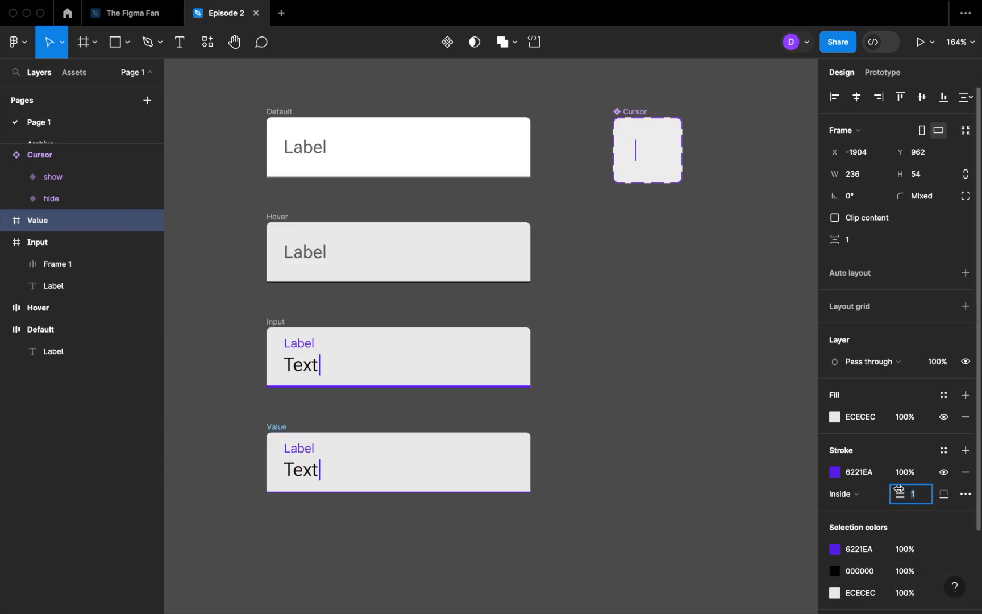
pyautogui.click(869, 472)
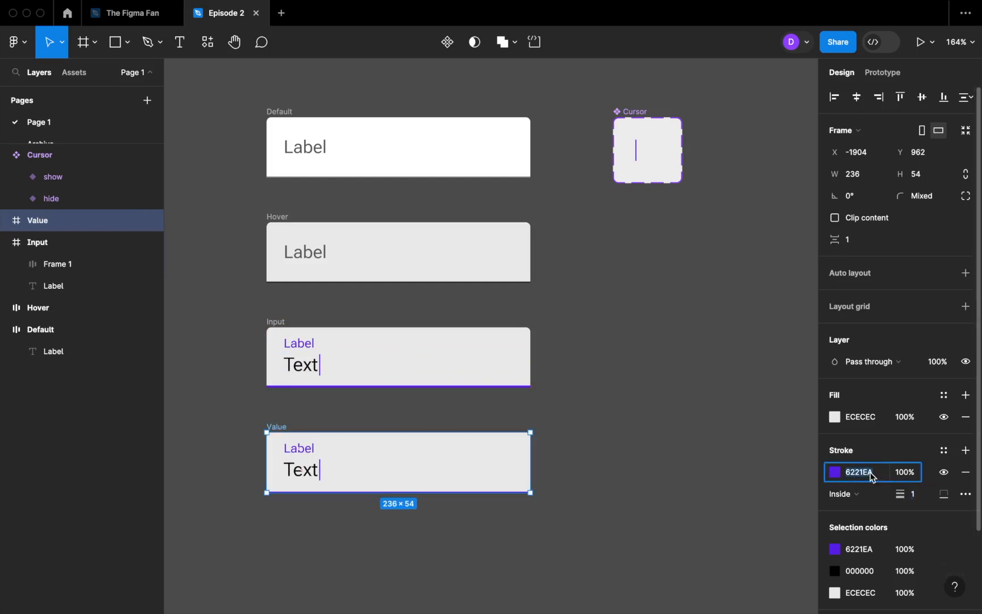
pyautogui.write('626262')
pyautogui.press('Return')
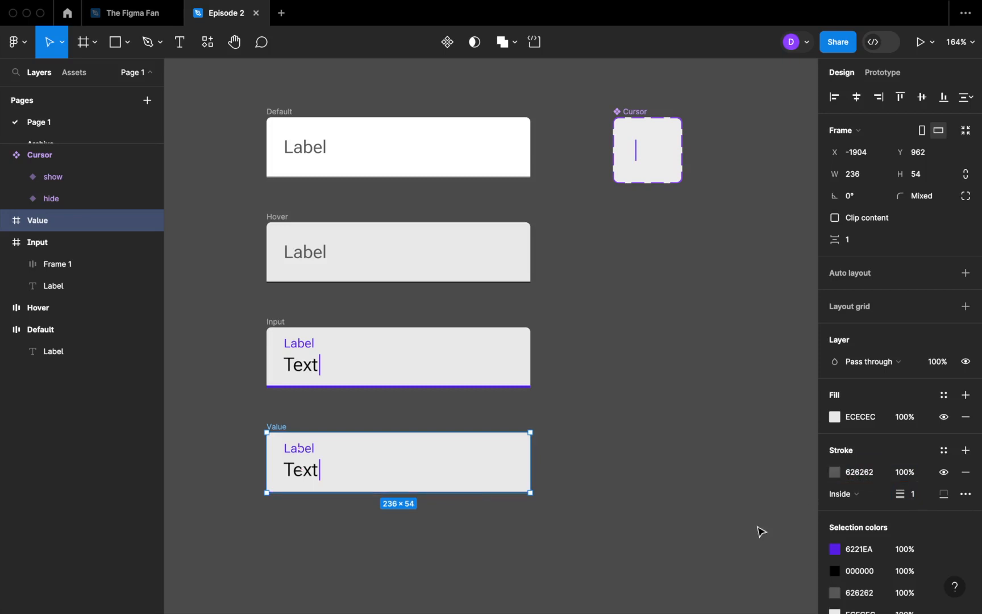
# Step: Set the fill of the Label text inside the Value frame to 626262
pyautogui.click(299, 448)
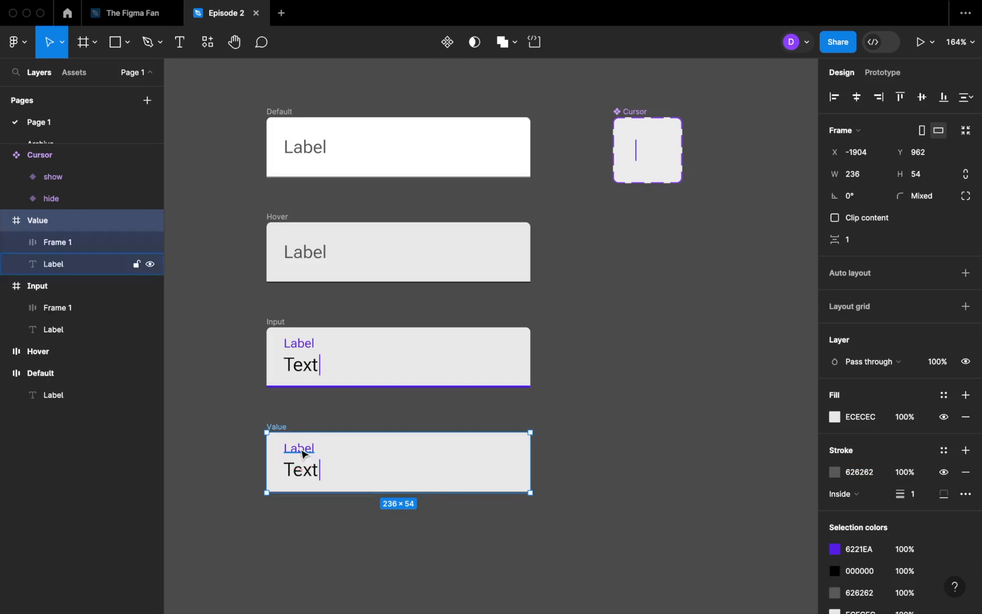
pyautogui.click(864, 518)
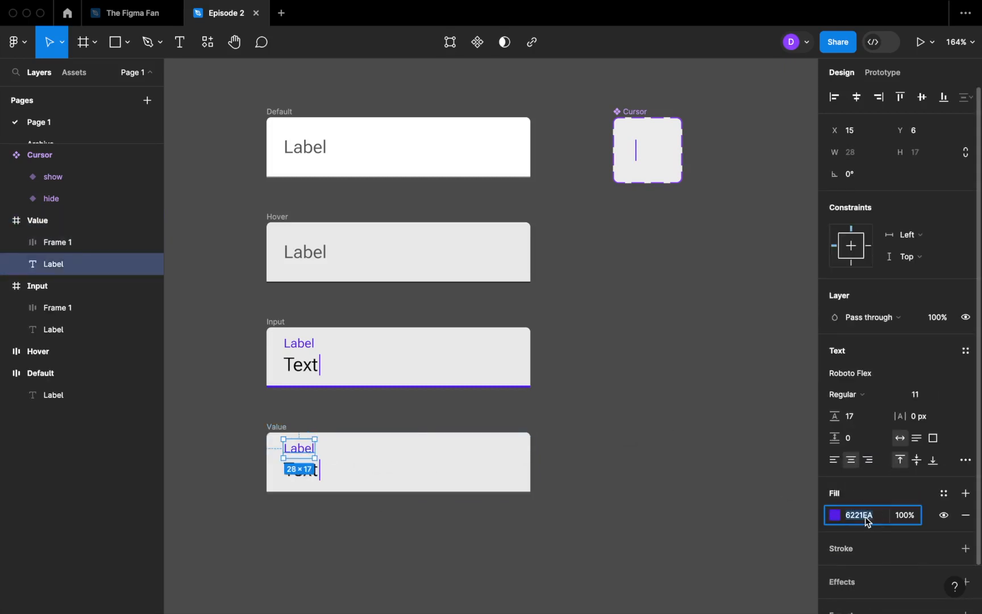
pyautogui.write('6262')
pyautogui.press('Return')
pyautogui.click(591, 547)
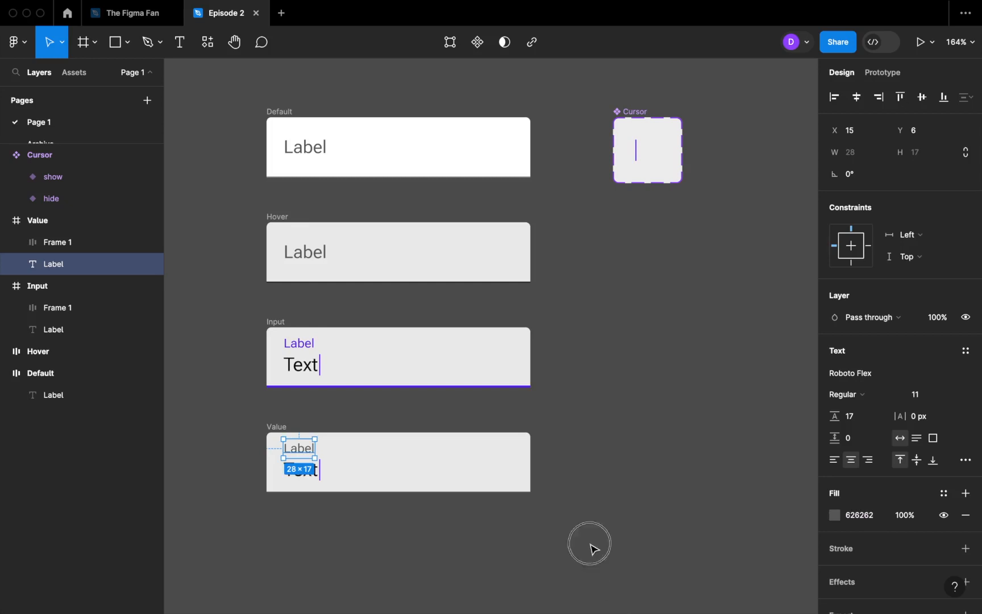
# Step: Set the Value frame's background fill to F5F5F5
pyautogui.click(278, 428)
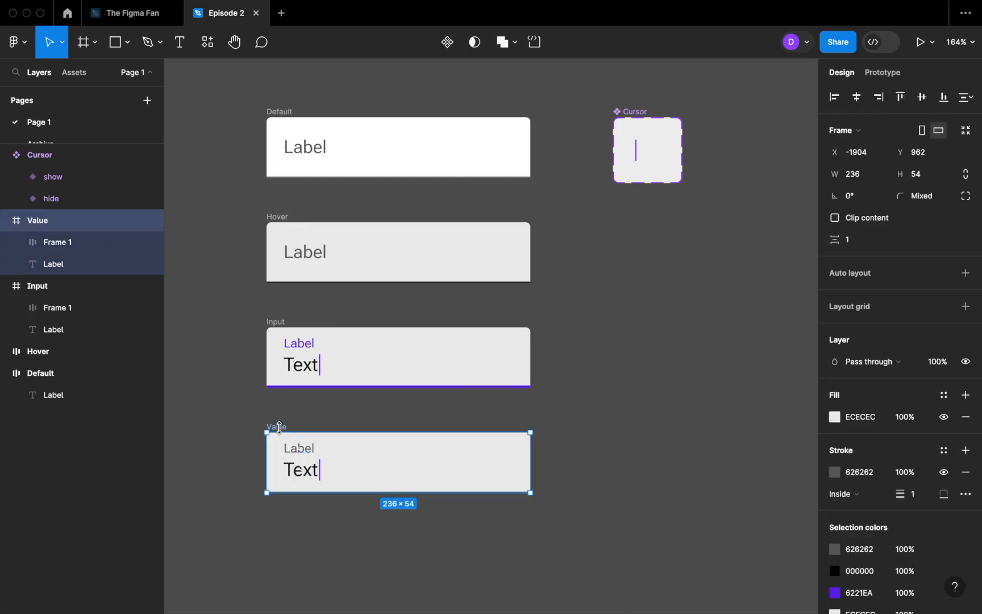
pyautogui.click(871, 422)
pyautogui.press('BackSpace')
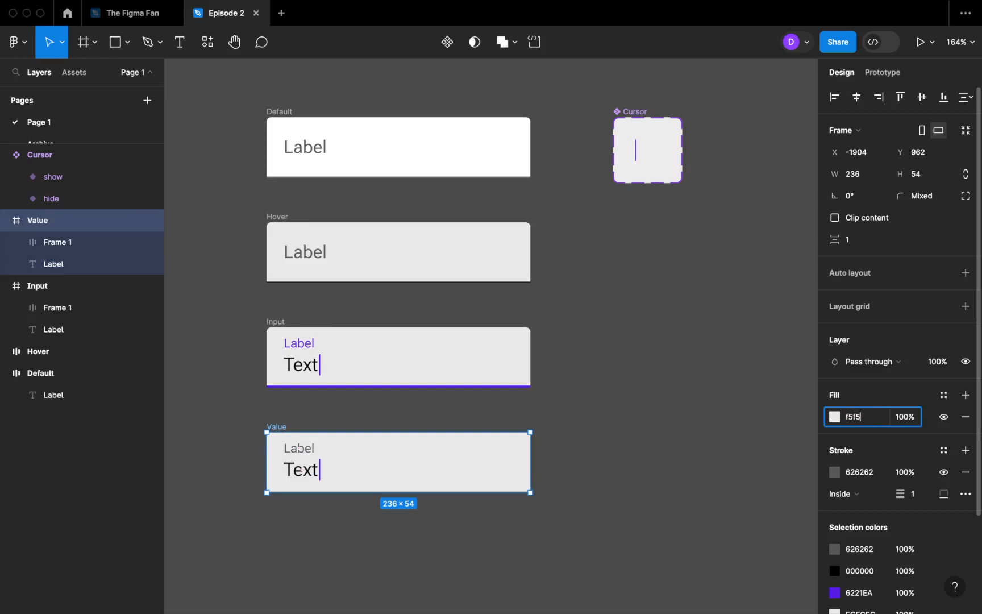
pyautogui.press('Return')
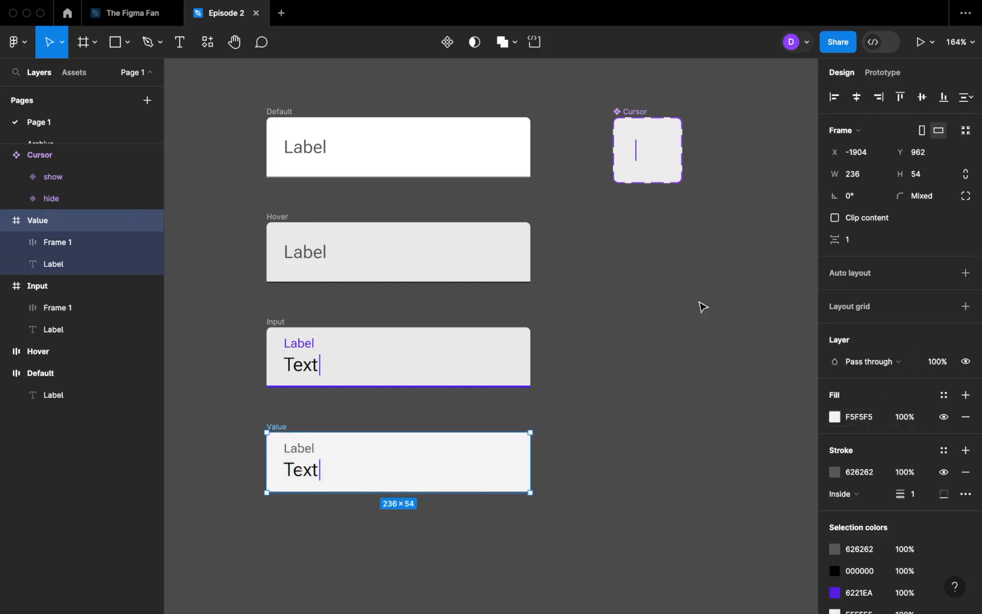
# Step: Set the Default frame's background fill to F5F5F5 as well
pyautogui.click(281, 112)
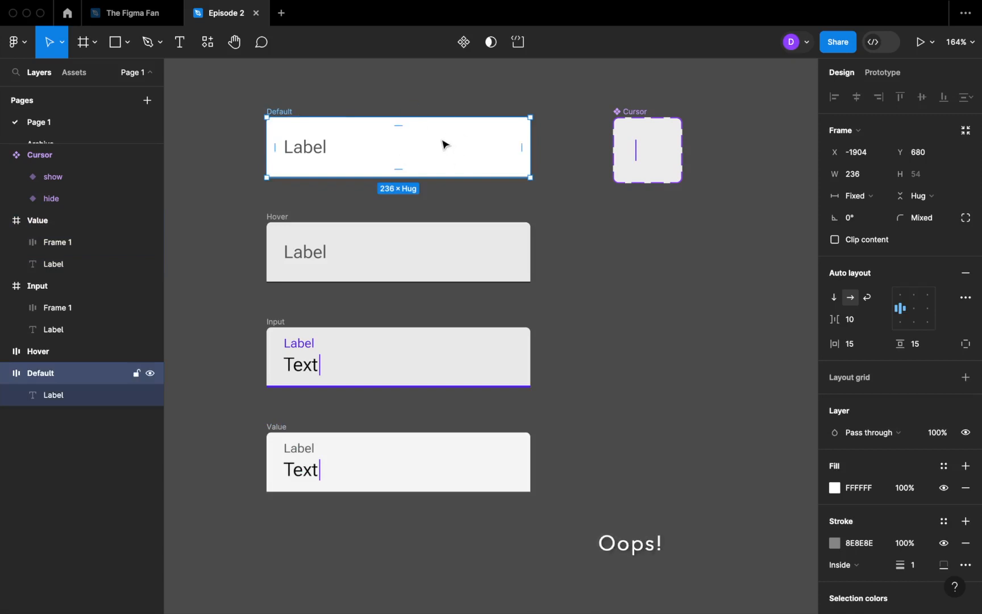
pyautogui.click(872, 489)
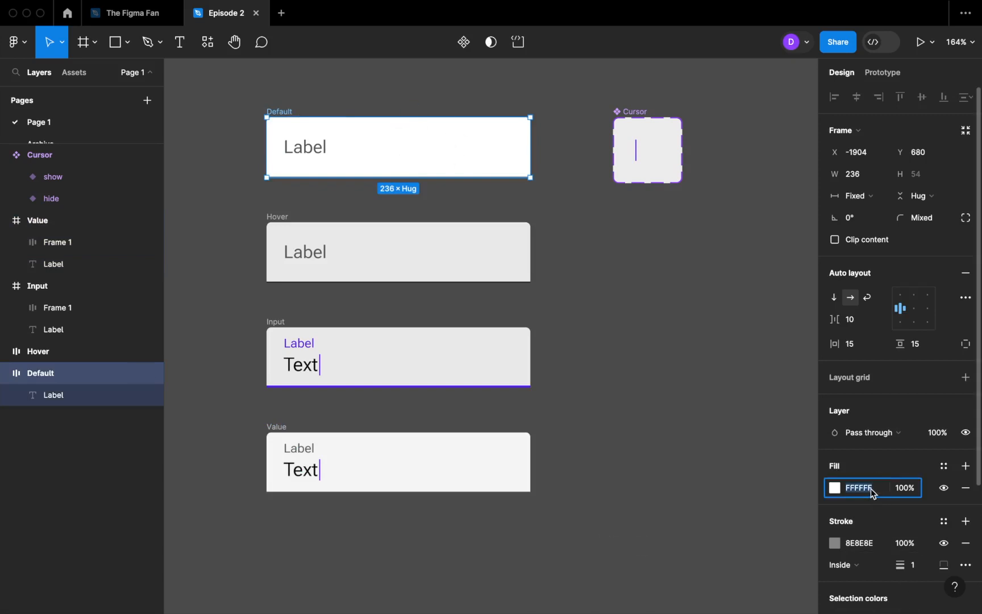
pyautogui.write('f5f5f5')
pyautogui.press('Return')
pyautogui.click(613, 269)
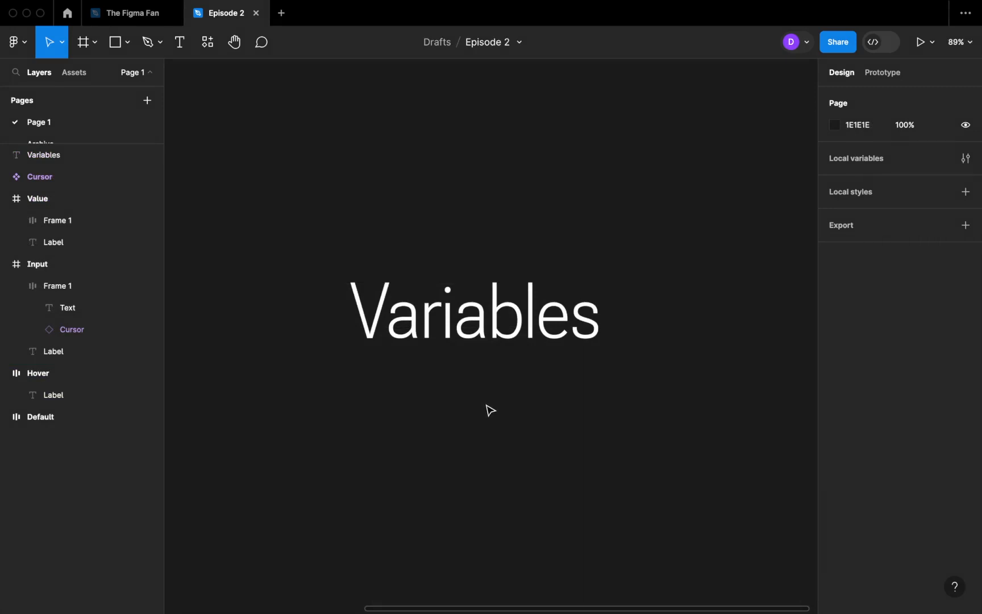
# Step: Create two local string variables named Username and Password
pyautogui.click(966, 160)
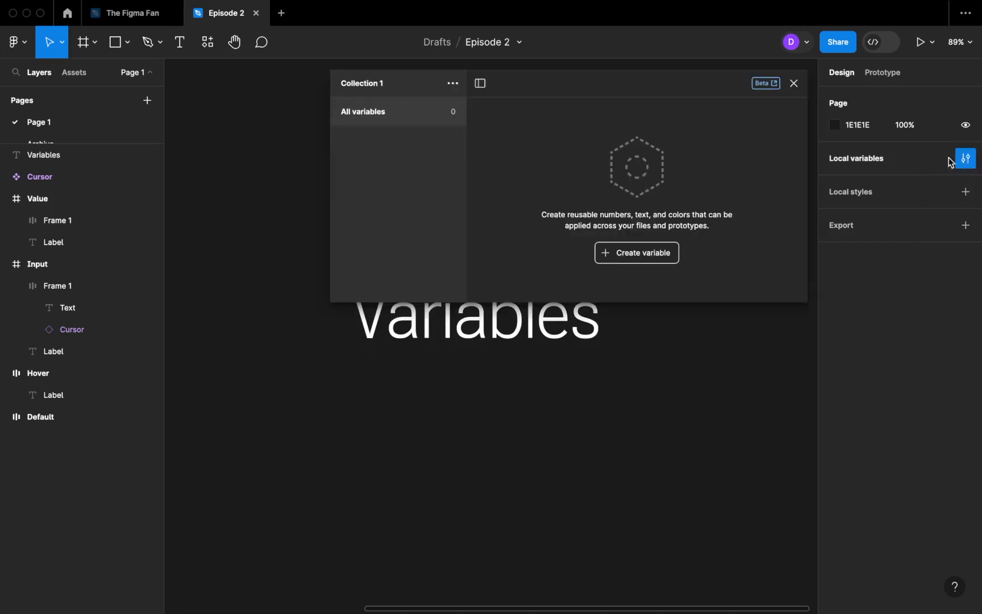
pyautogui.click(654, 258)
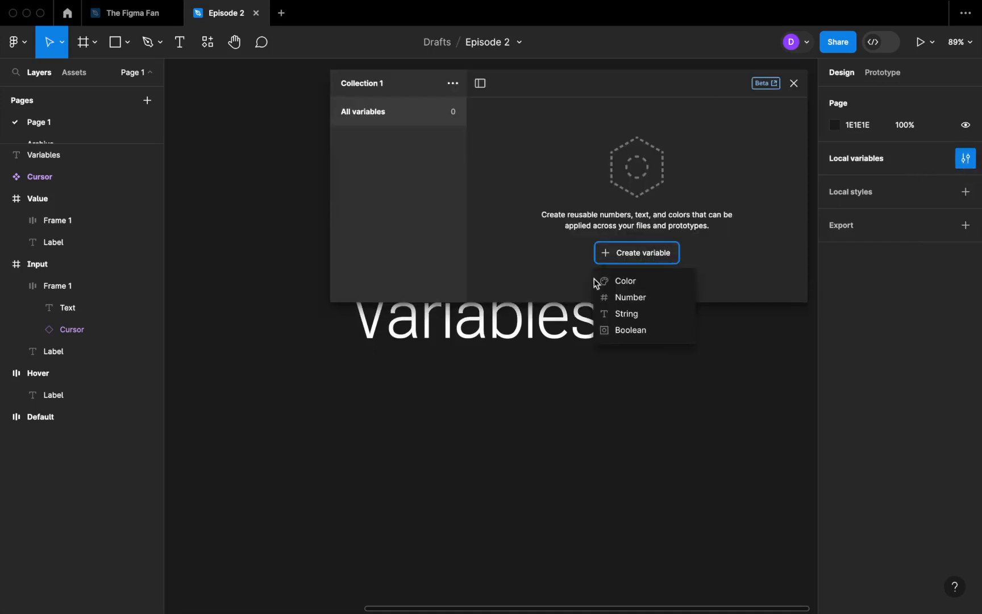
pyautogui.click(641, 314)
pyautogui.write('Username')
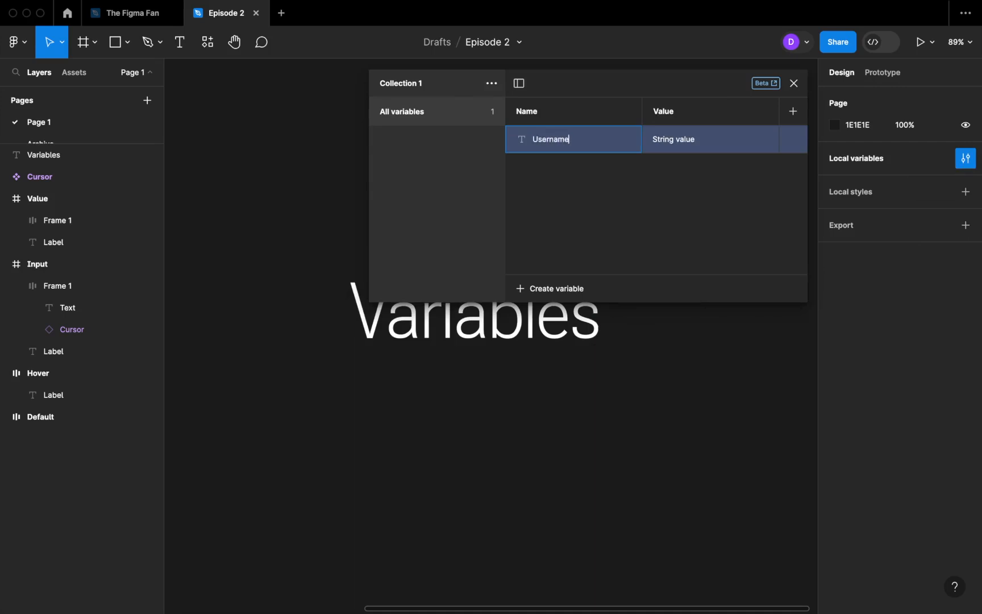
pyautogui.click(557, 289)
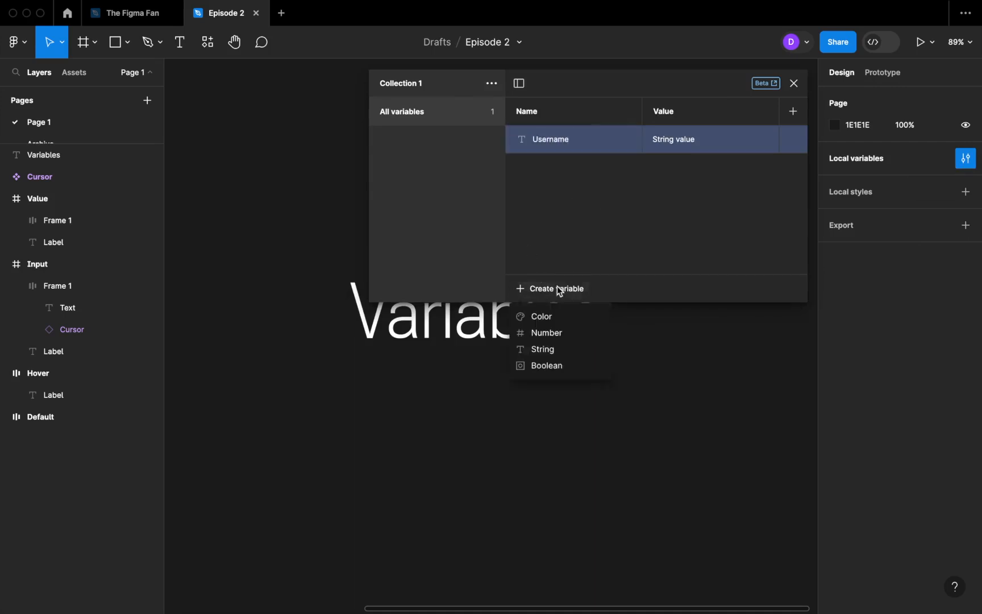
pyautogui.click(555, 352)
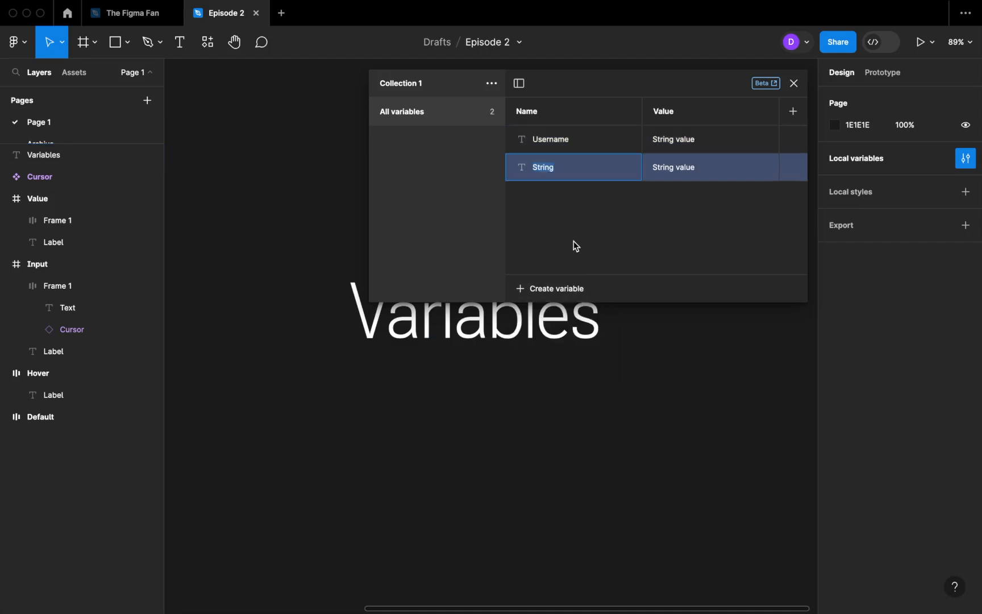
pyautogui.write('Password')
pyautogui.click(591, 250)
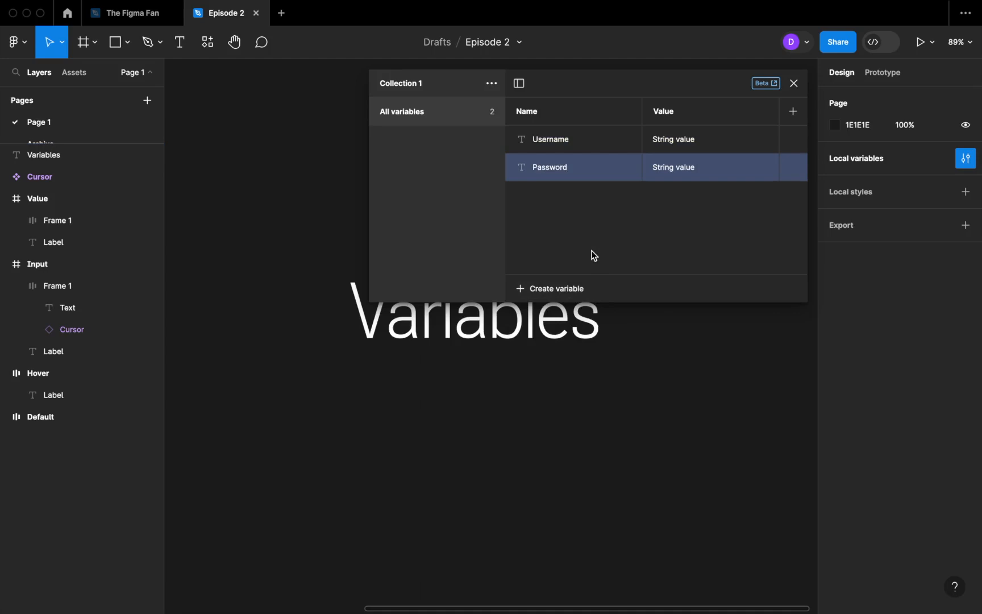
# Step: Rename the variable collection as Keyboard
pyautogui.click(492, 85)
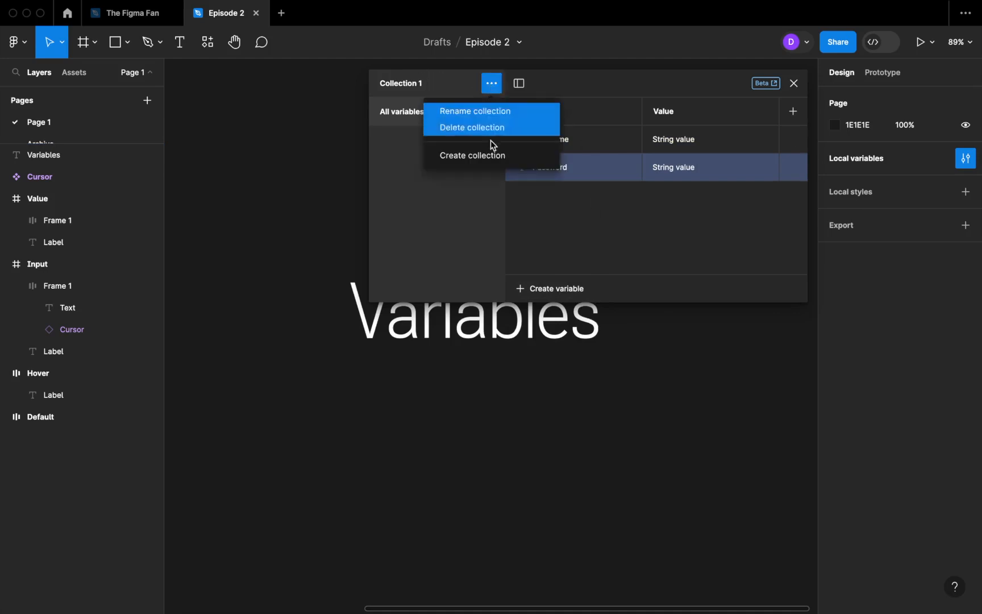
pyautogui.click(477, 116)
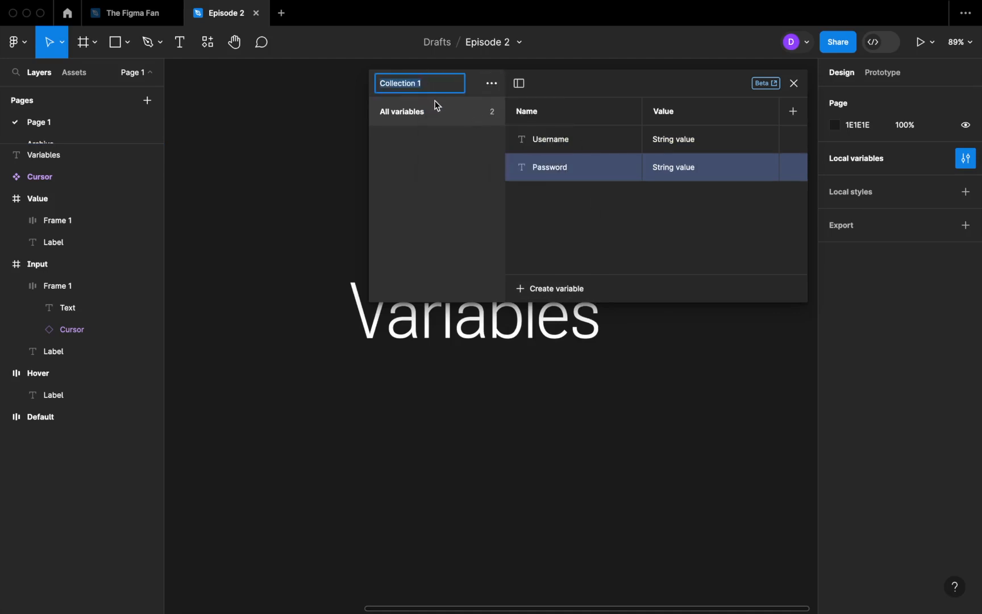
pyautogui.write('Keyboard')
pyautogui.press('Return')
# Step: Clear the default string values of the Username and Password variables so both are empty
pyautogui.click(655, 142)
pyautogui.click(681, 140)
pyautogui.press('super+a')
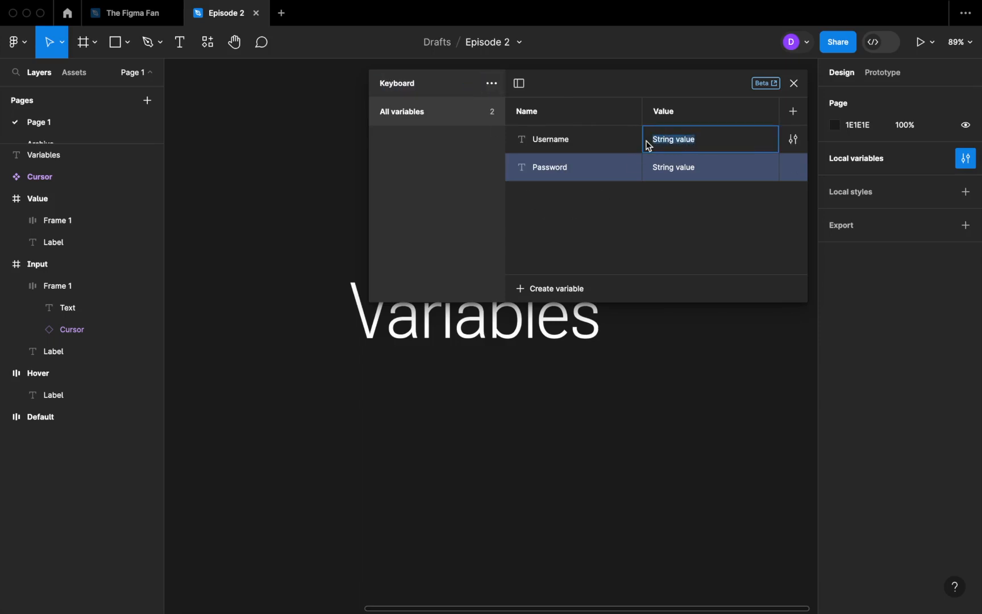
pyautogui.press('BackSpace')
pyautogui.click(709, 169)
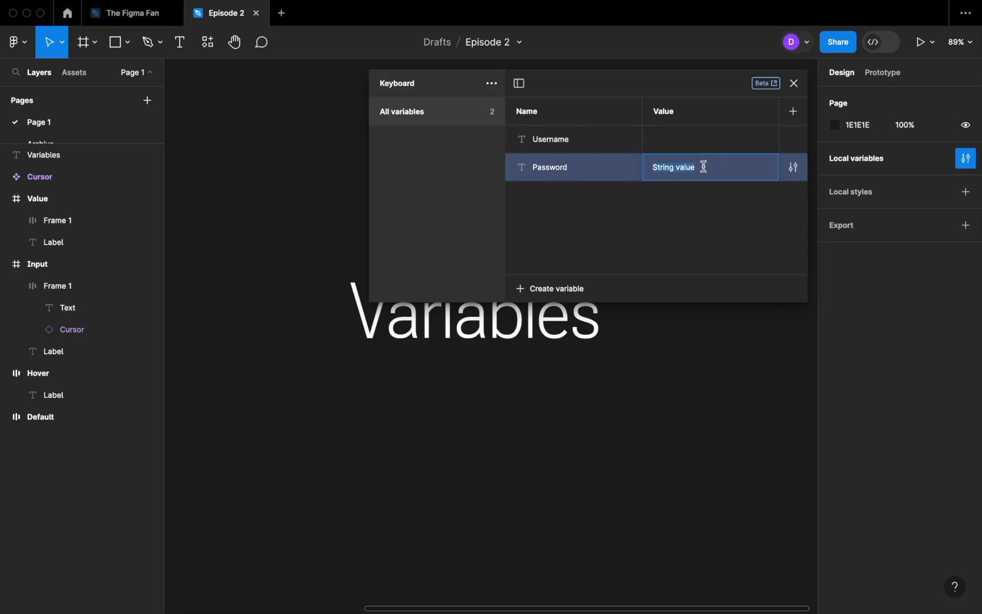
pyautogui.press('BackSpace')
pyautogui.click(698, 247)
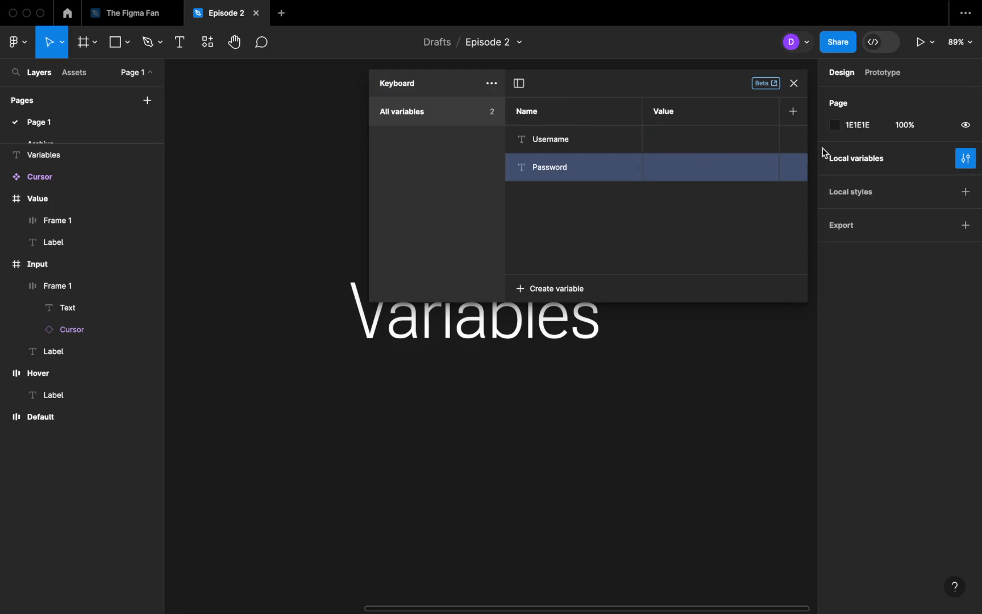
# Step: Bind the Text layers in the Input and Value frames to the Username variable
pyautogui.click(793, 83)
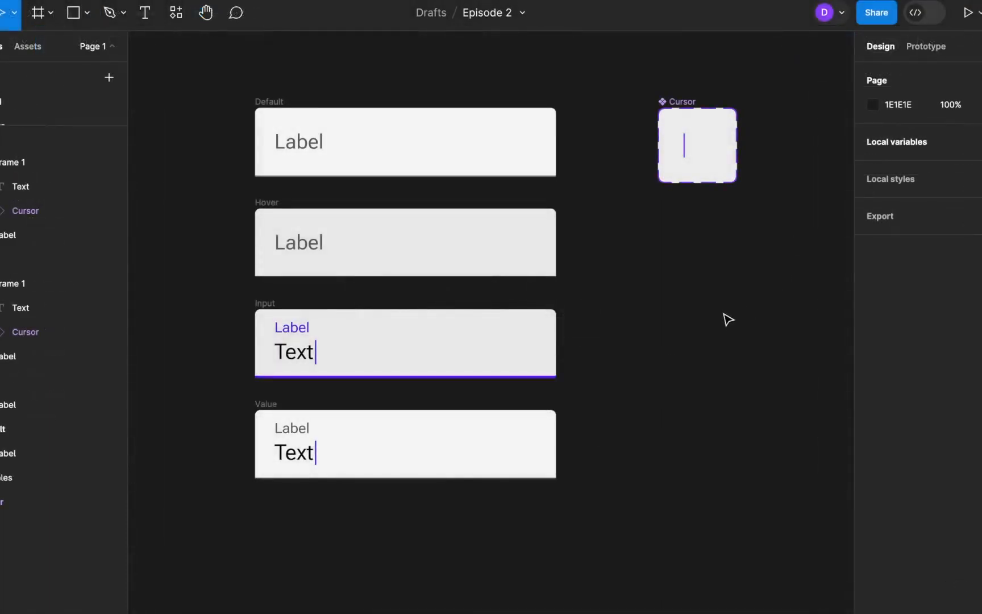
pyautogui.click(293, 359)
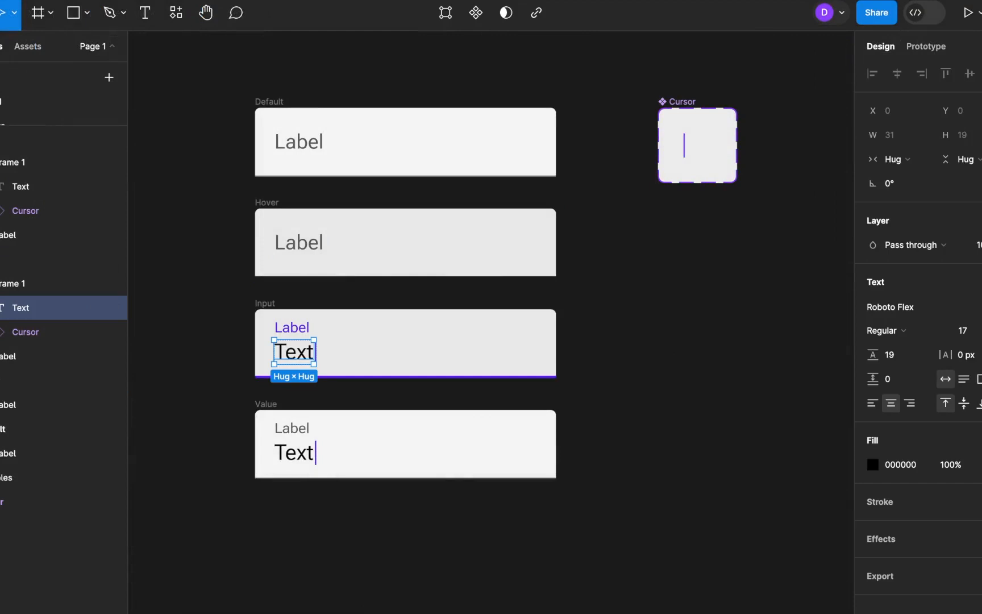
pyautogui.click(981, 379)
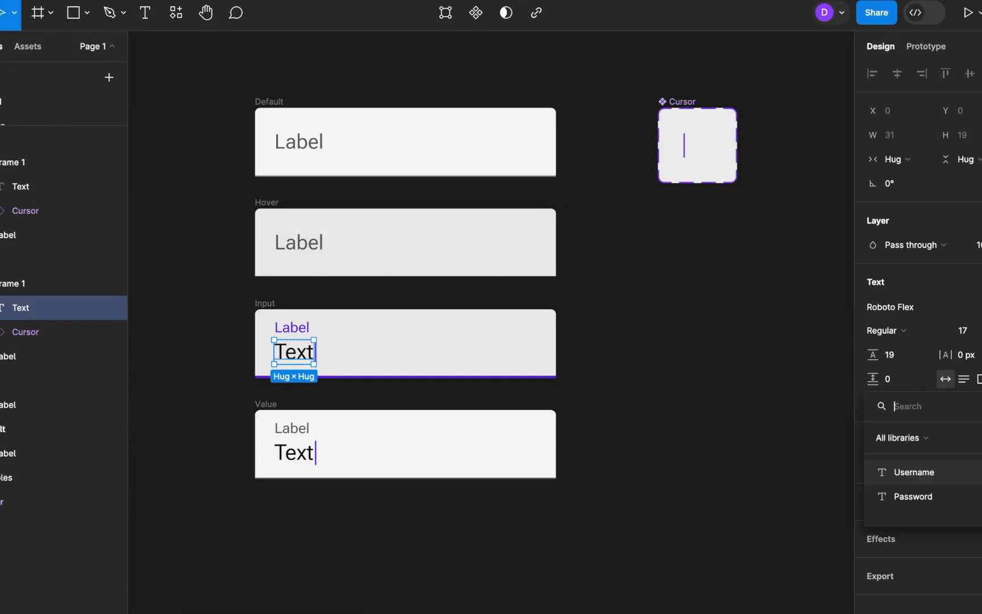
pyautogui.click(945, 474)
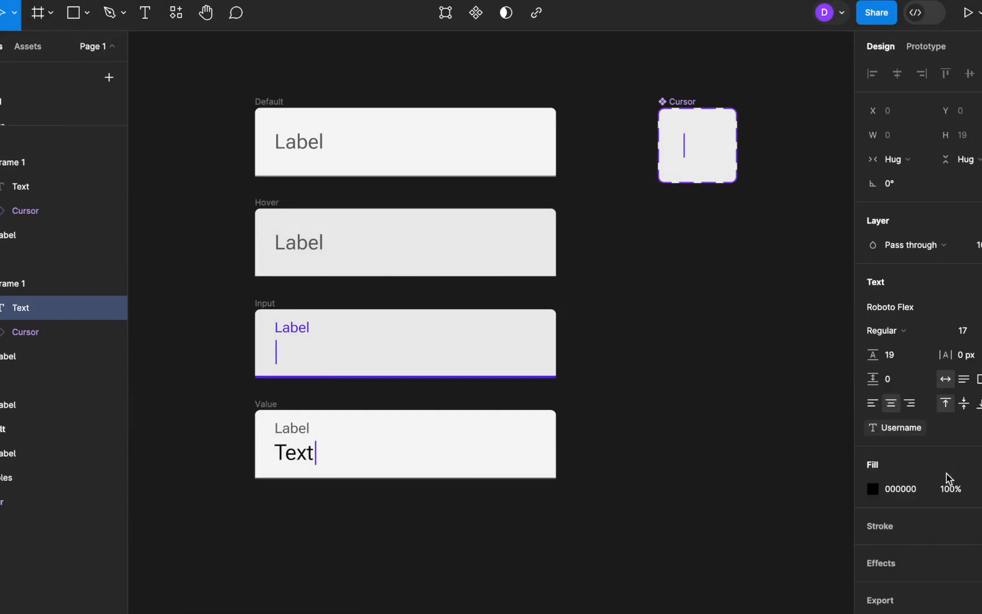
pyautogui.click(291, 458)
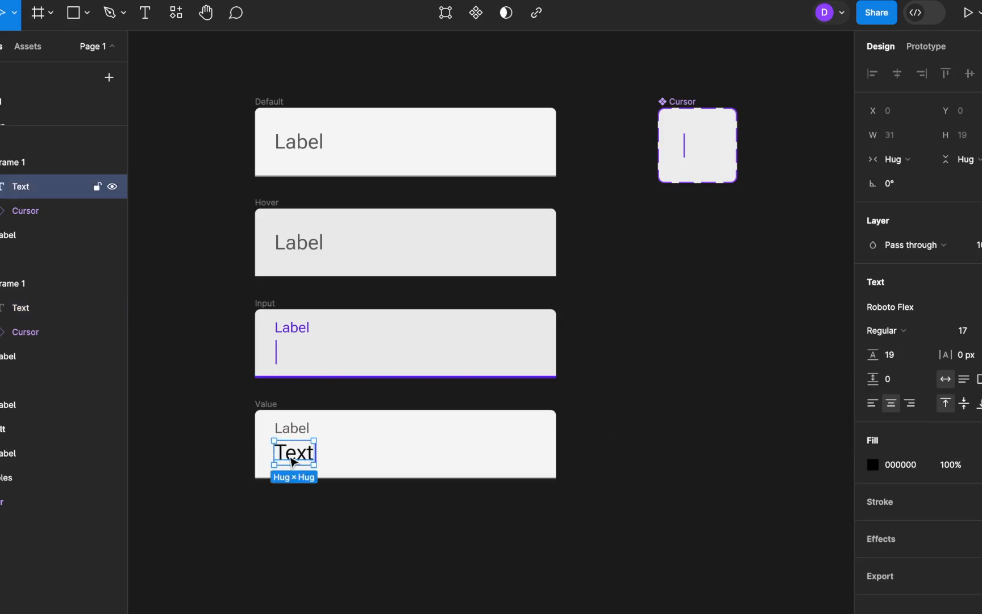
pyautogui.click(981, 379)
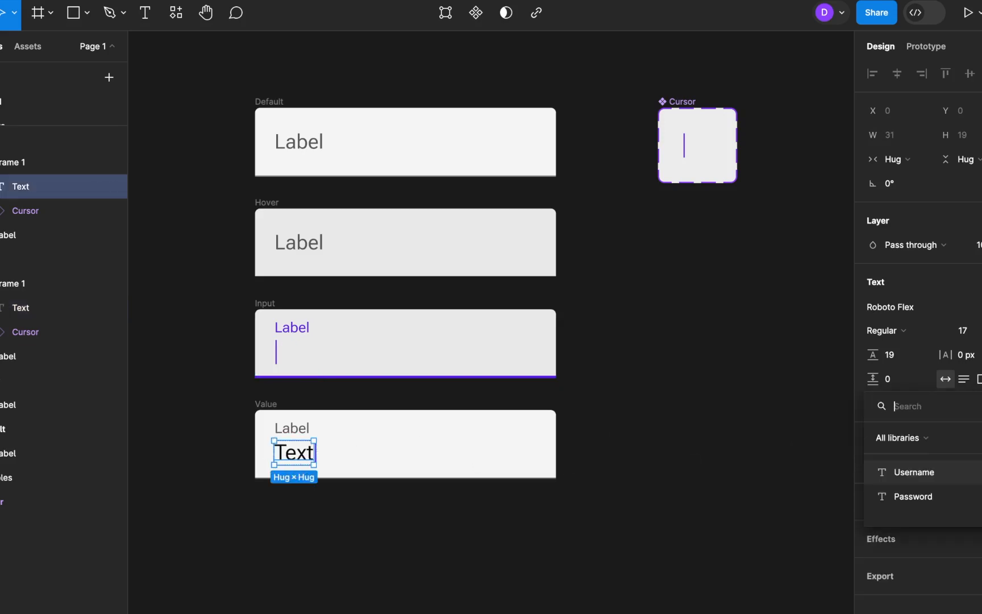
pyautogui.click(937, 473)
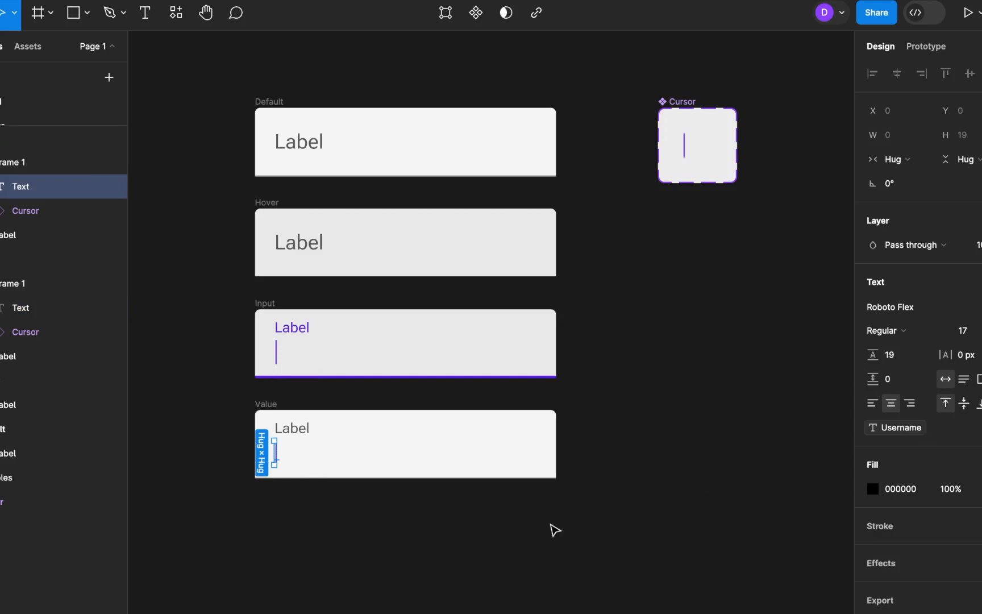
# Step: Hide the Cursor instance in the Value frame
pyautogui.click(357, 545)
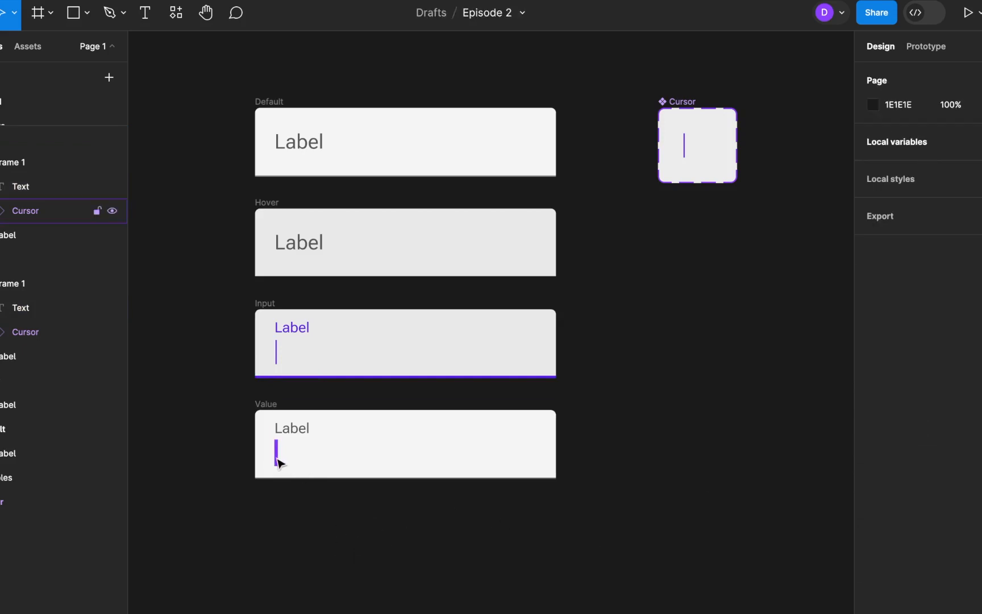
pyautogui.click(278, 461)
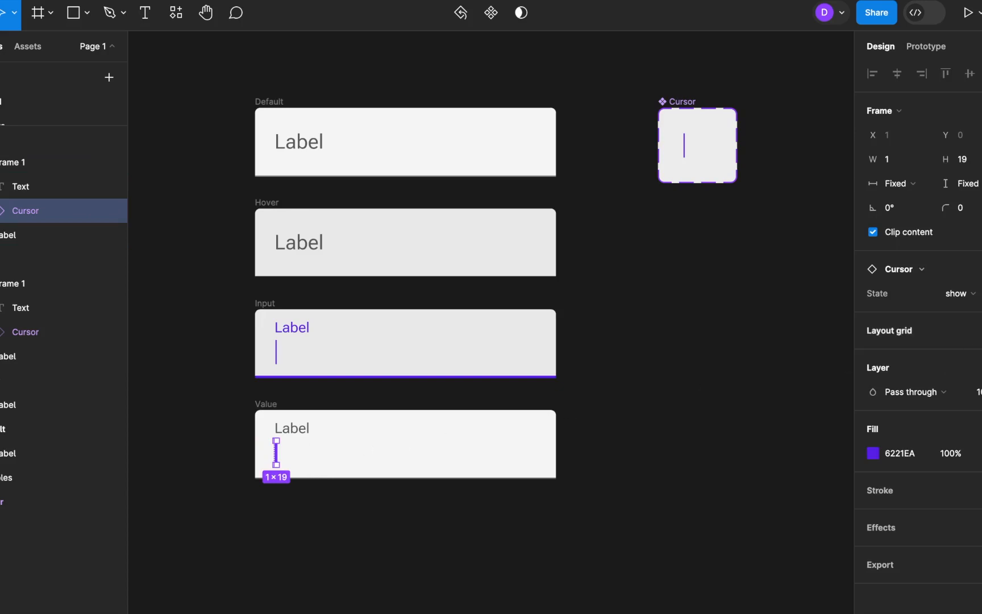
pyautogui.hotkey('ctrl', 'shift', 'h')
# Step: Combine the Default, Hover, Input and Value frames into a component set and name it Input fields
pyautogui.moveTo(229, 81); pyautogui.dragTo(612, 537)
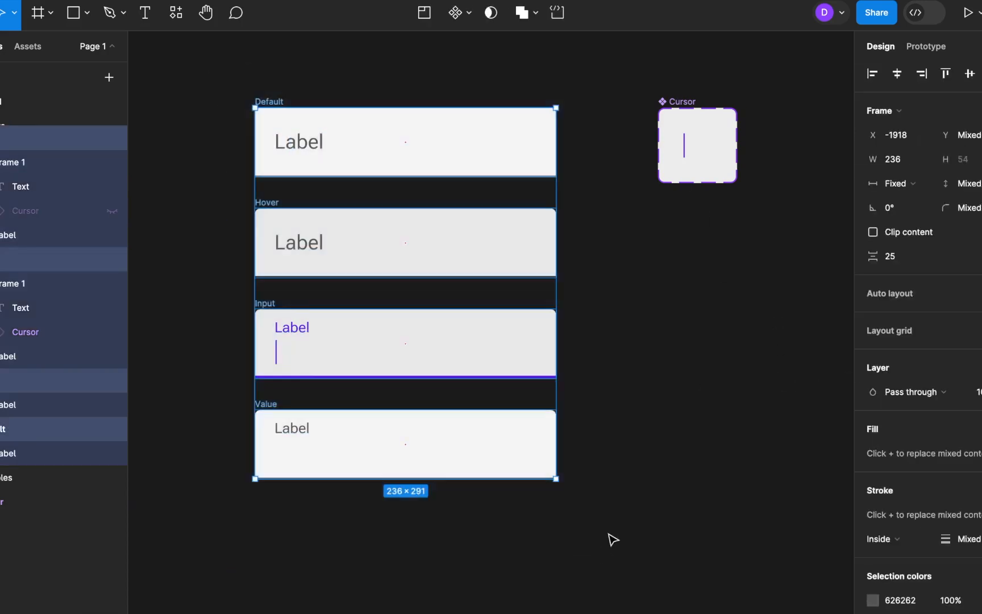
pyautogui.click(465, 11)
pyautogui.click(465, 89)
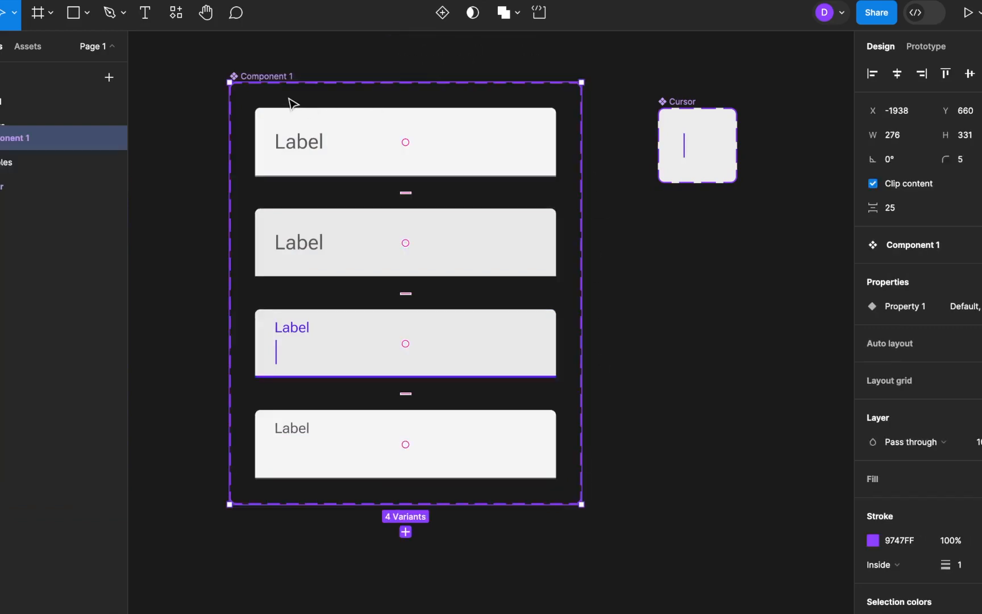
pyautogui.doubleClick(251, 75)
pyautogui.press('BackSpace')
pyautogui.write('Input fields')
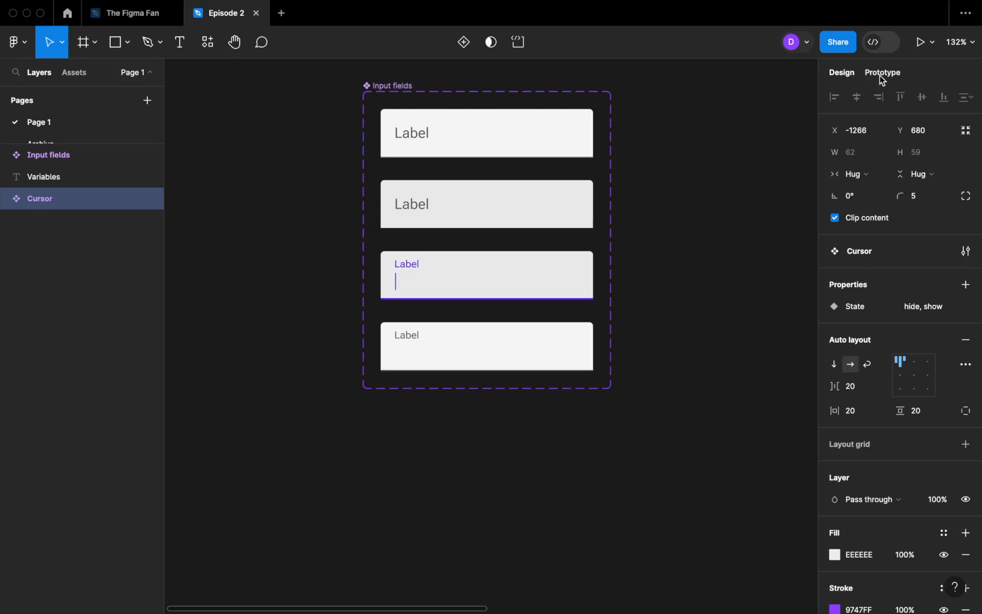
# Step: Add a While hovering interaction from the Default variant that changes to Hover with a 300ms Dissolve
pyautogui.click(881, 77)
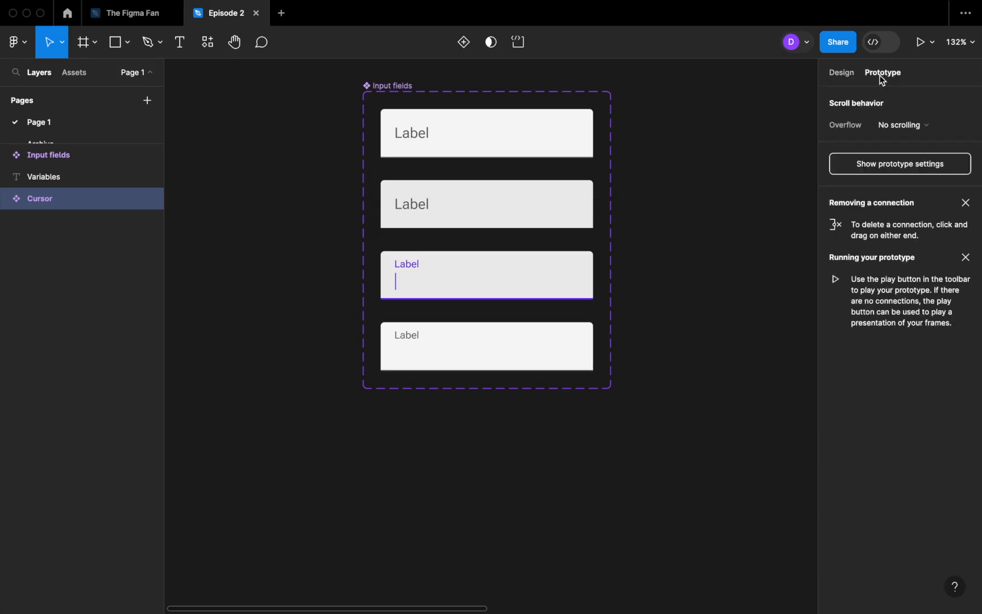
pyautogui.click(490, 138)
pyautogui.moveTo(486, 158); pyautogui.dragTo(487, 208)
pyautogui.click(442, 218)
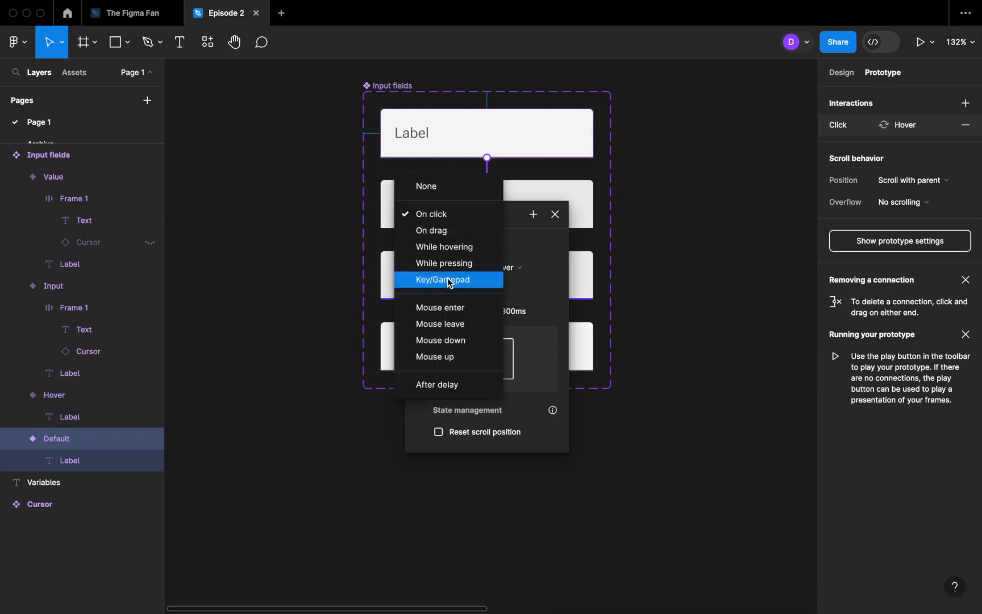
pyautogui.click(444, 248)
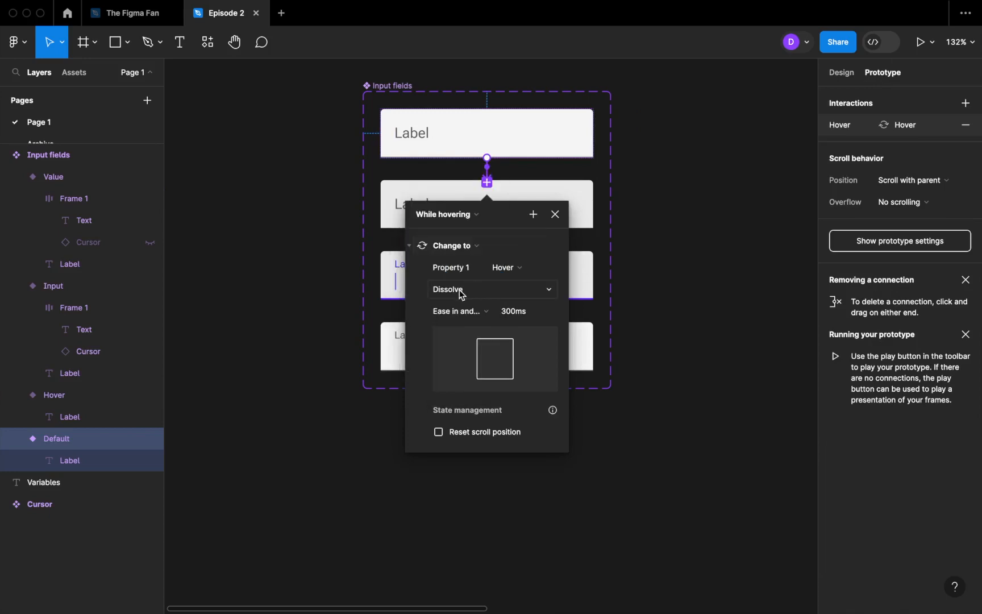
pyautogui.click(455, 313)
pyautogui.click(455, 311)
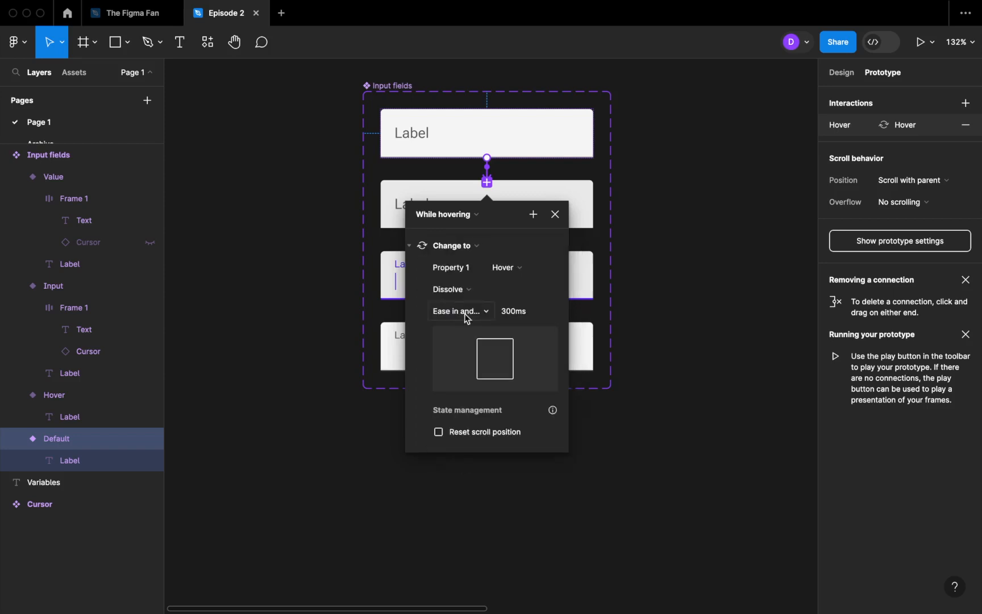
pyautogui.click(552, 215)
# Step: Add a Key/Gamepad interaction on Tab that changes the Default variant to Input with Smart animate
pyautogui.moveTo(592, 133); pyautogui.dragTo(483, 300)
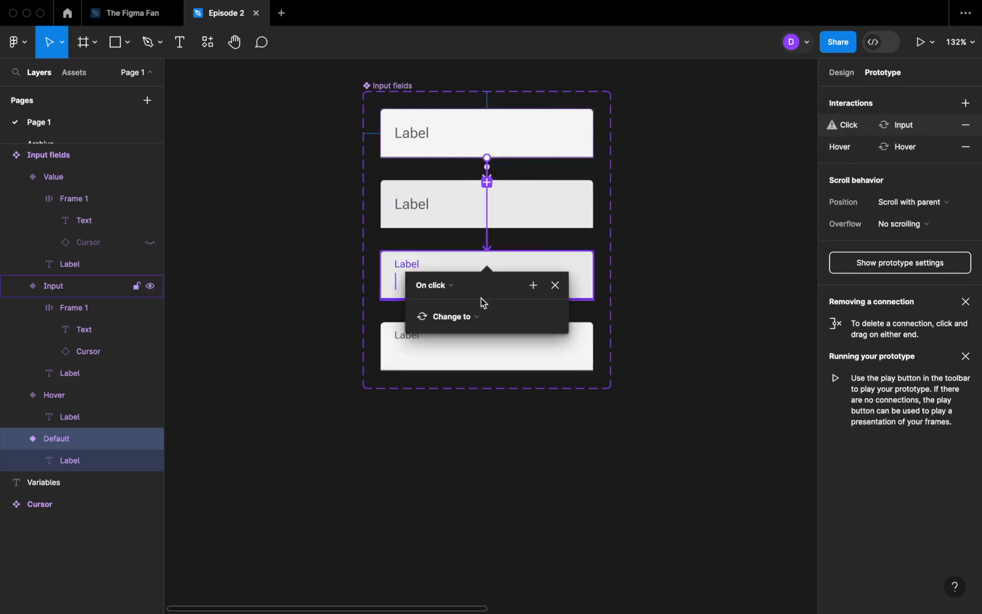
pyautogui.click(443, 286)
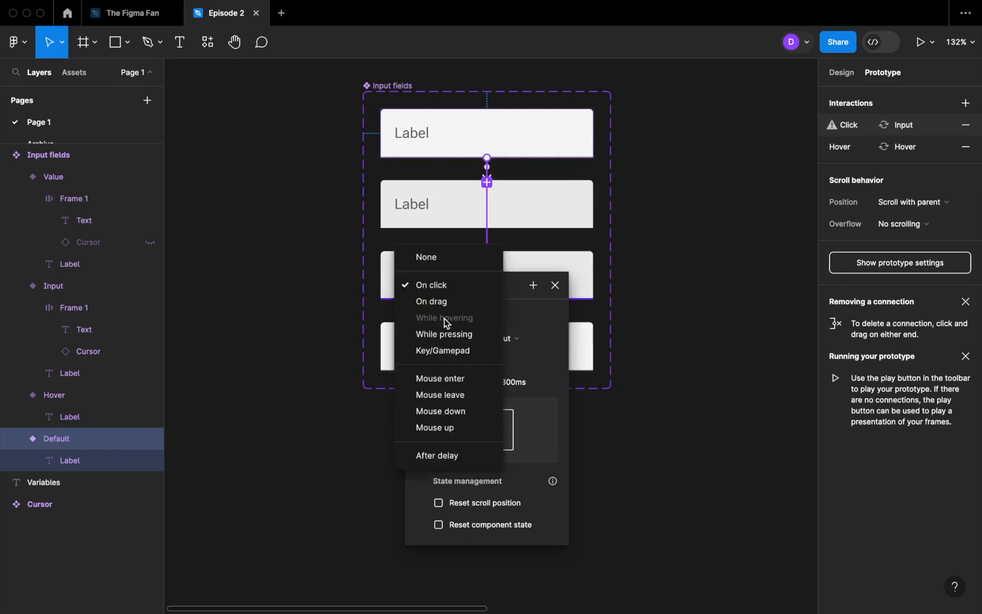
pyautogui.click(432, 352)
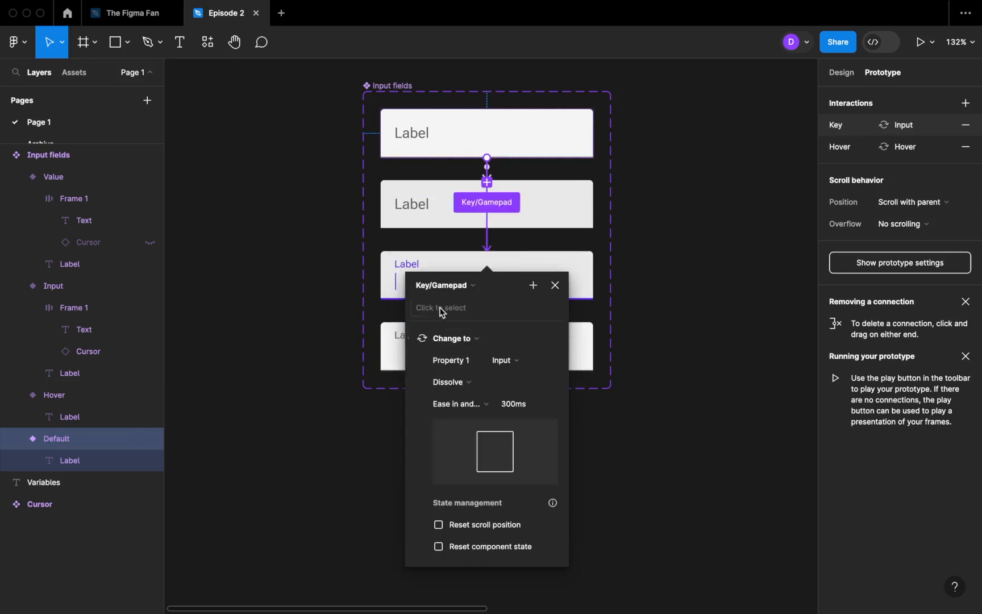
pyautogui.press('Tab')
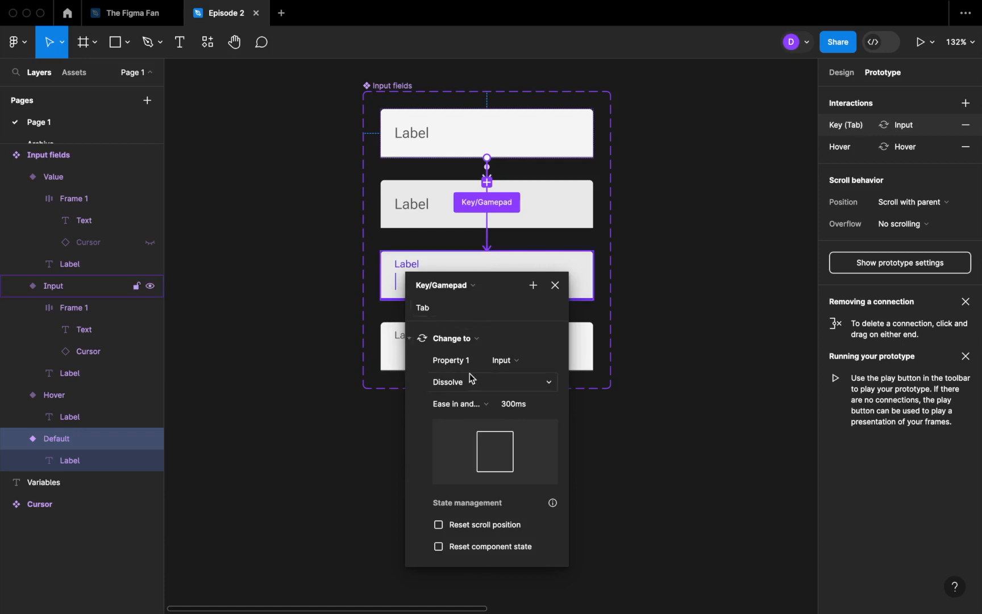
pyautogui.click(452, 382)
pyautogui.click(479, 400)
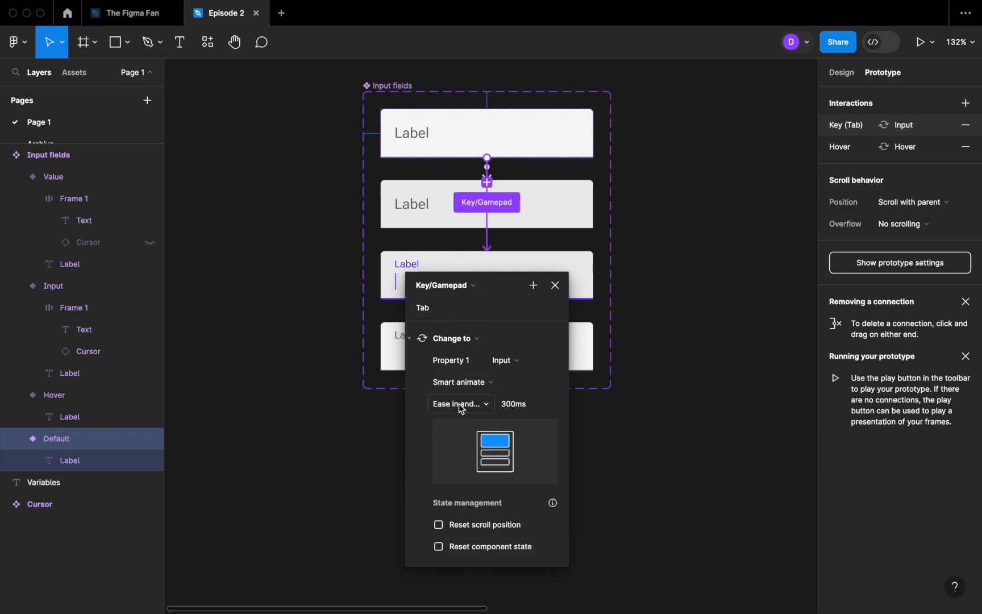
pyautogui.click(555, 285)
# Step: Add a Key/Gamepad interaction on Esc that changes the Input variant back to Default with Smart animate
pyautogui.click(551, 278)
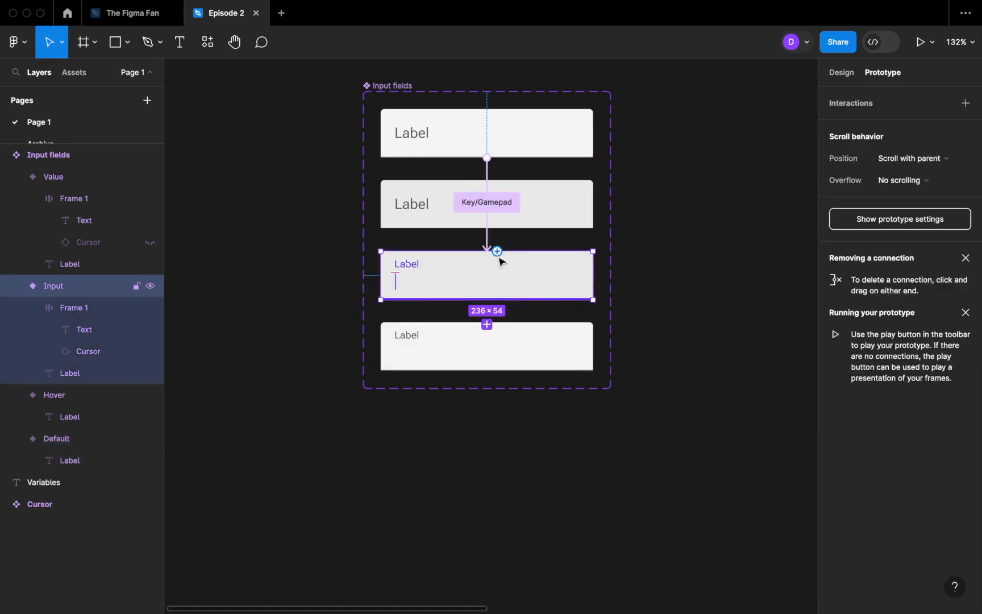
pyautogui.moveTo(497, 252); pyautogui.dragTo(568, 116)
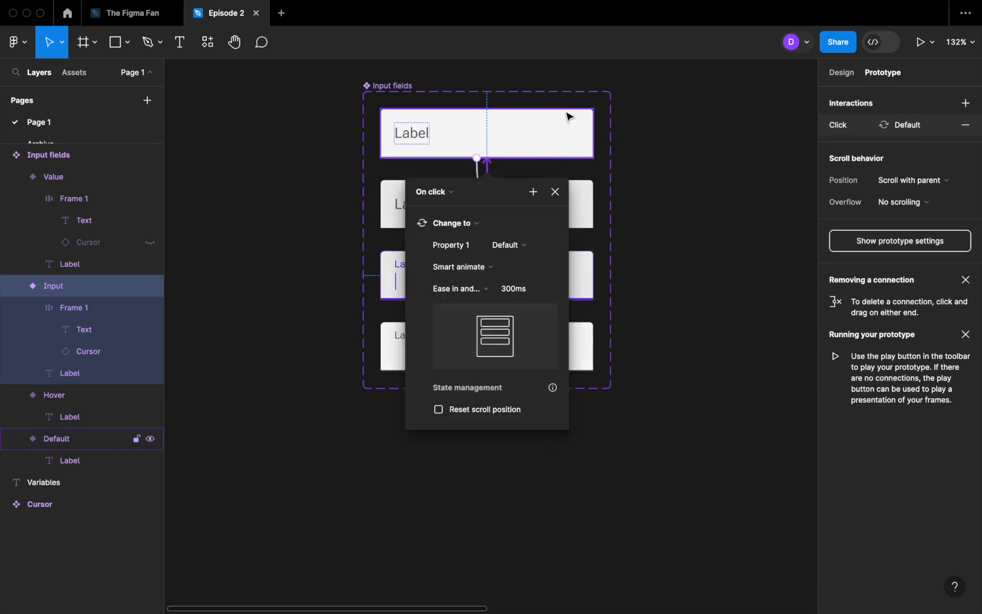
pyautogui.click(438, 193)
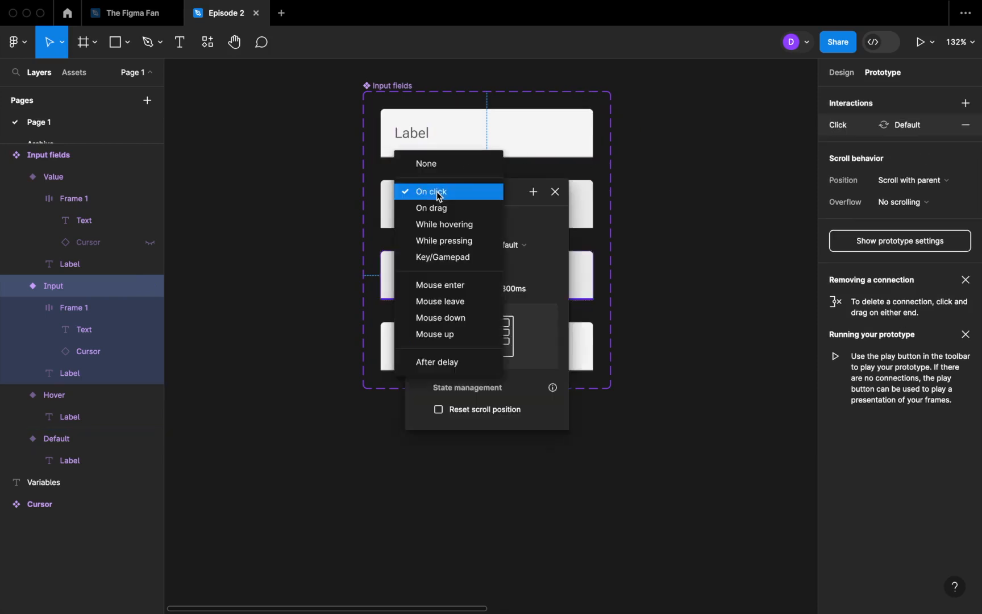
pyautogui.click(432, 258)
pyautogui.click(472, 216)
pyautogui.press('Escape')
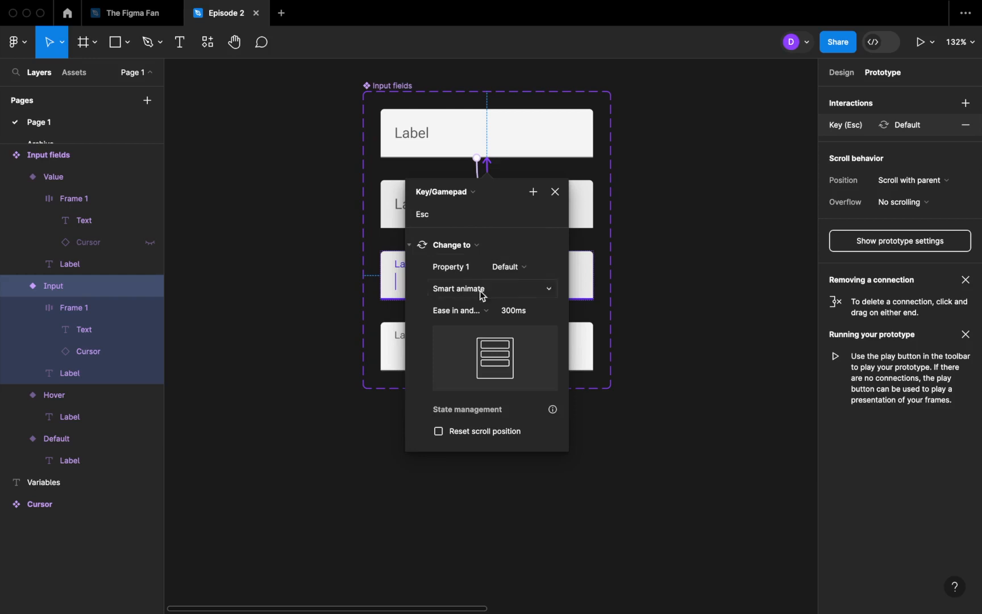
pyautogui.click(558, 198)
pyautogui.click(683, 271)
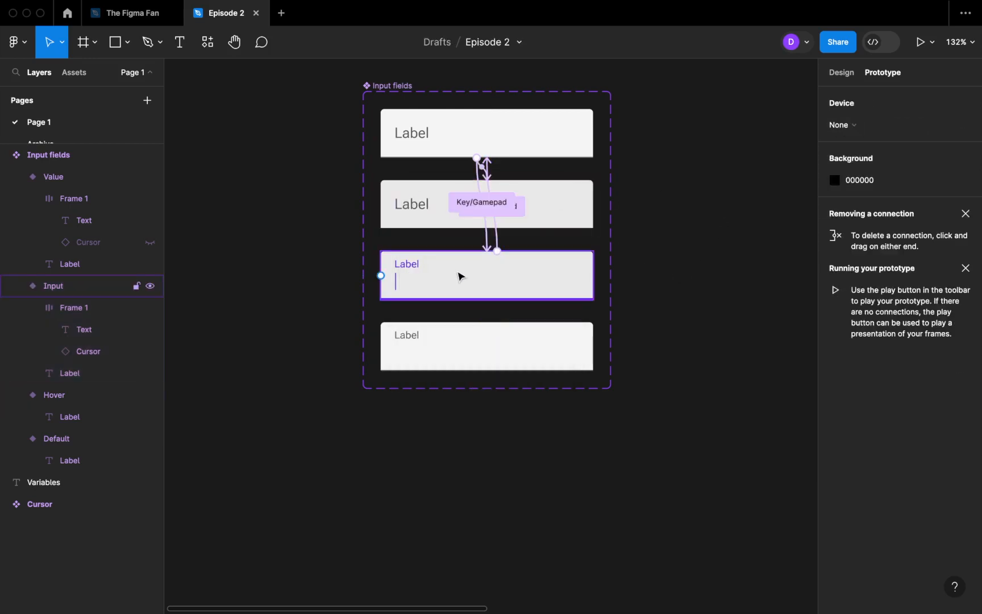
# Step: Add an On click interaction that changes the Hover variant to Input with Smart animate at 300ms
pyautogui.click(557, 216)
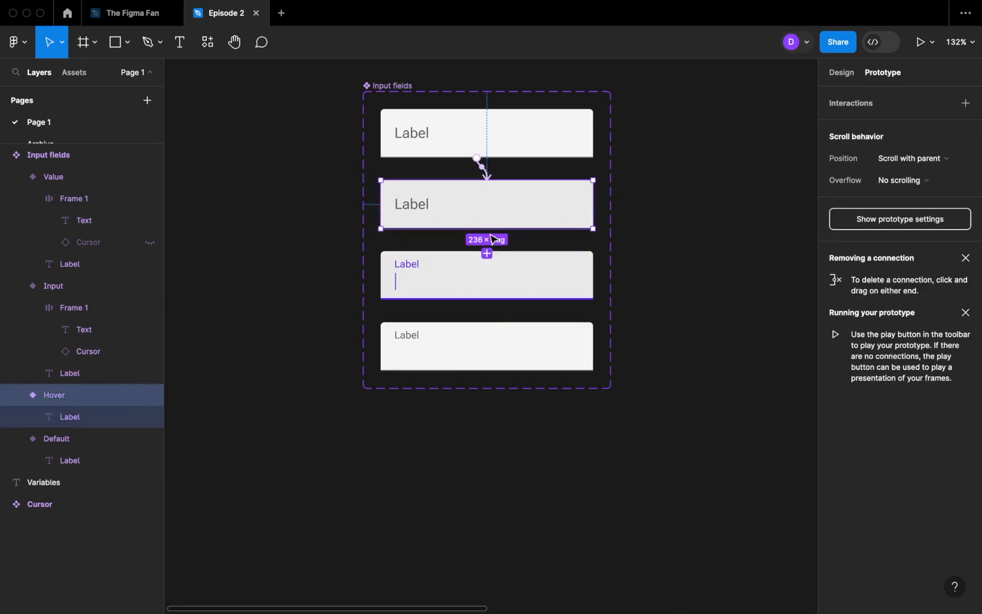
pyautogui.moveTo(487, 229); pyautogui.dragTo(498, 288)
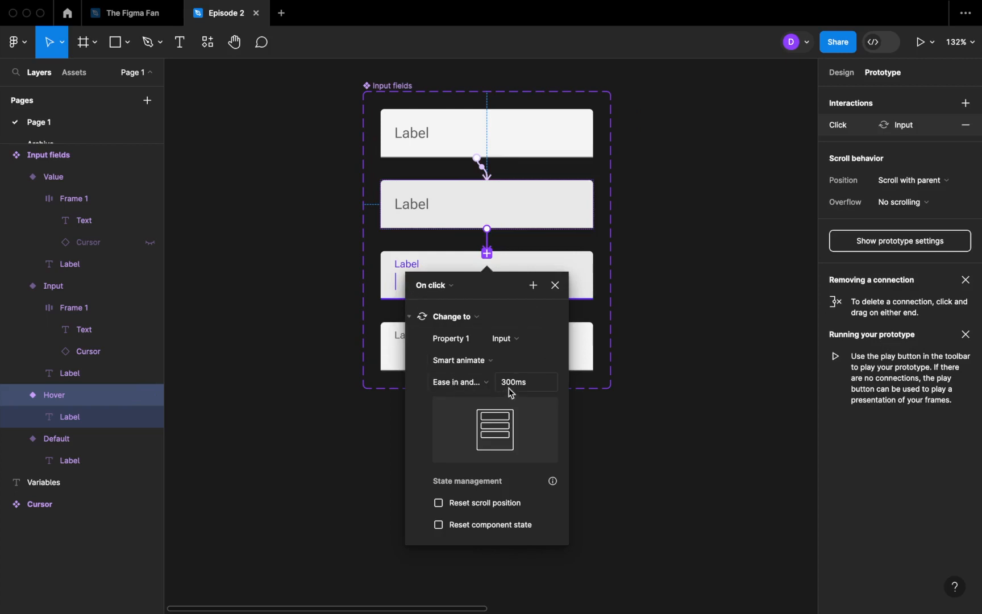
pyautogui.click(555, 286)
# Step: Add a Key/Gamepad interaction on Enter that changes the Input variant to Value with a Dissolve transition
pyautogui.click(483, 291)
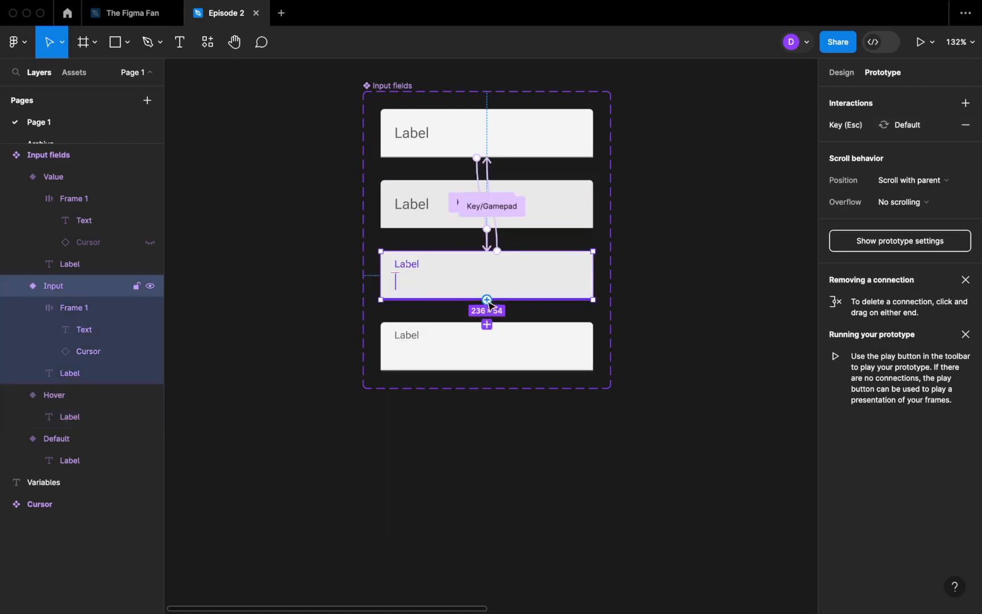
pyautogui.moveTo(487, 300); pyautogui.dragTo(484, 341)
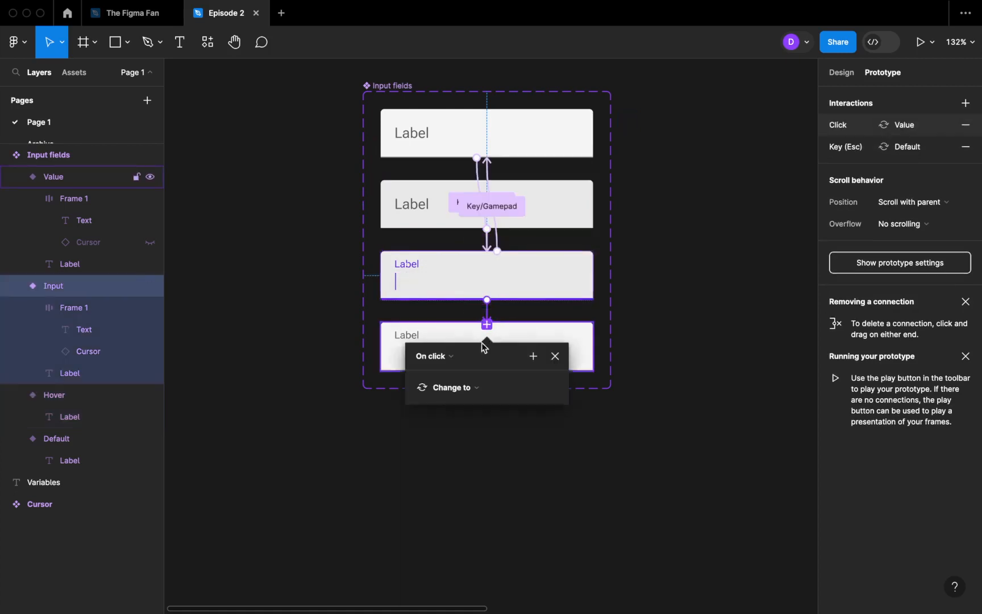
pyautogui.click(446, 364)
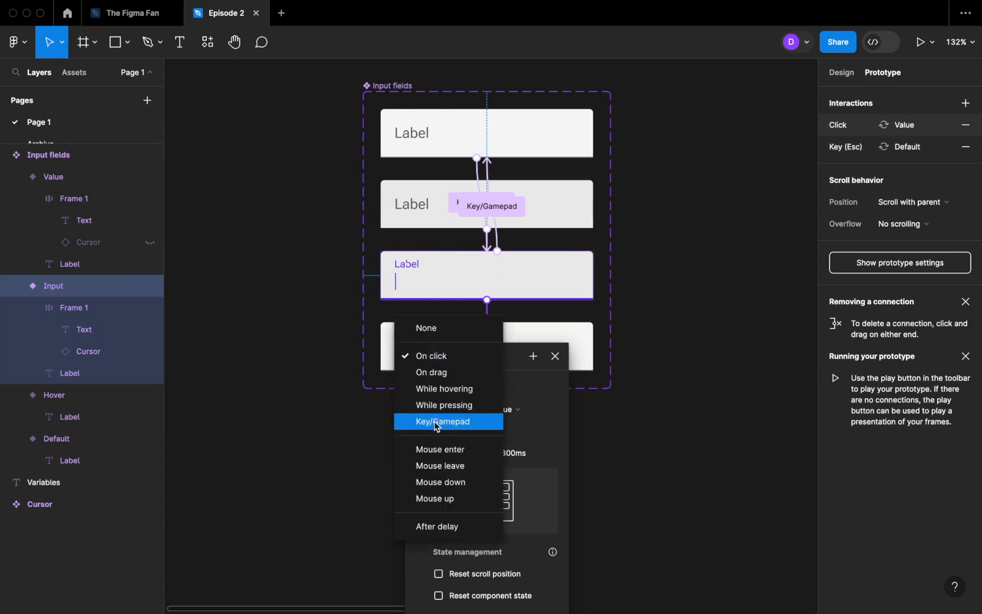
pyautogui.click(437, 423)
pyautogui.click(454, 379)
pyautogui.press('Return')
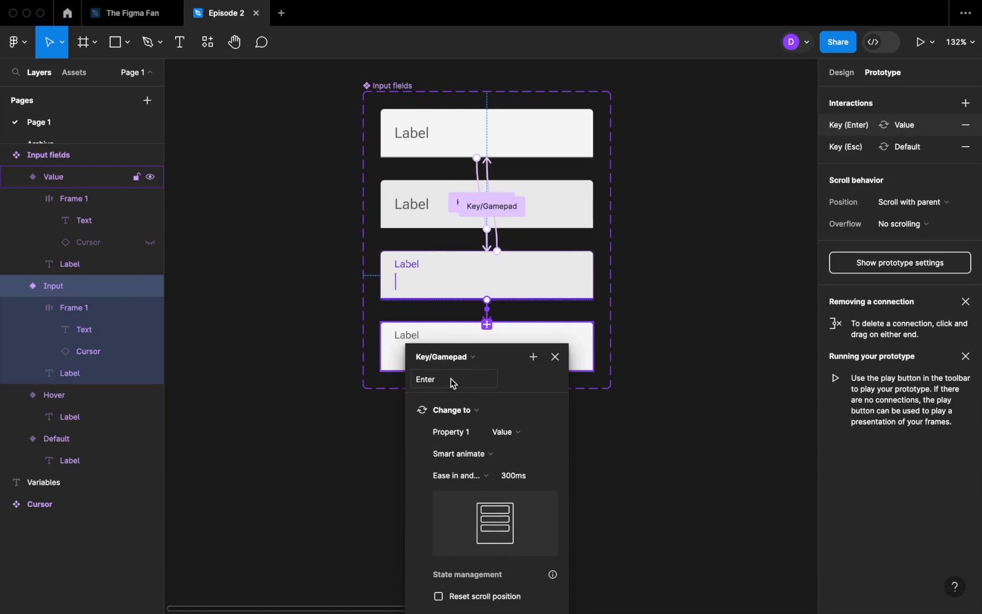
pyautogui.click(463, 454)
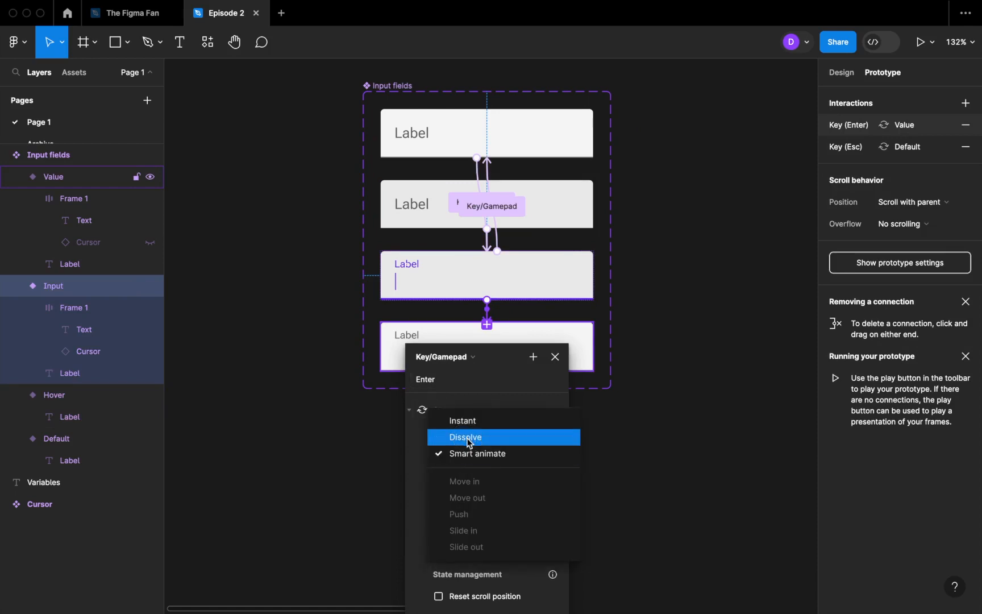
pyautogui.click(469, 437)
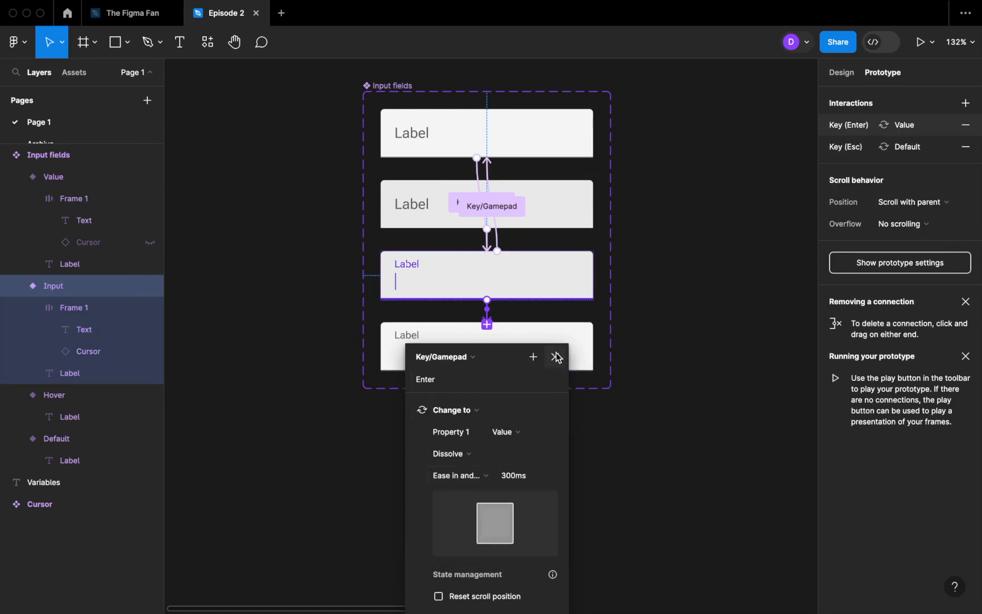
pyautogui.click(556, 357)
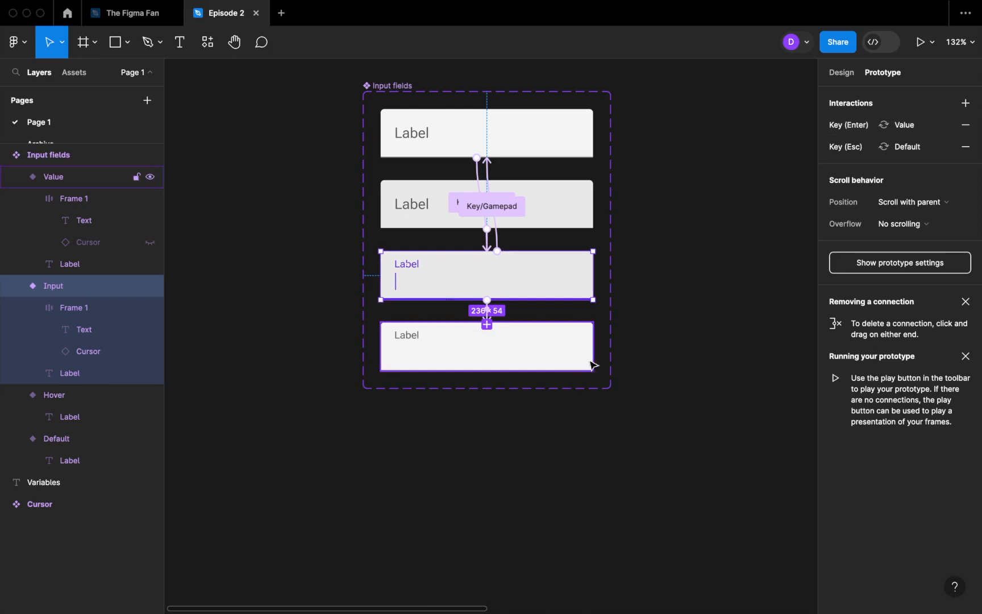
# Step: Add an On click interaction that changes the Value variant to Input with a 300ms Dissolve transition
pyautogui.click(531, 349)
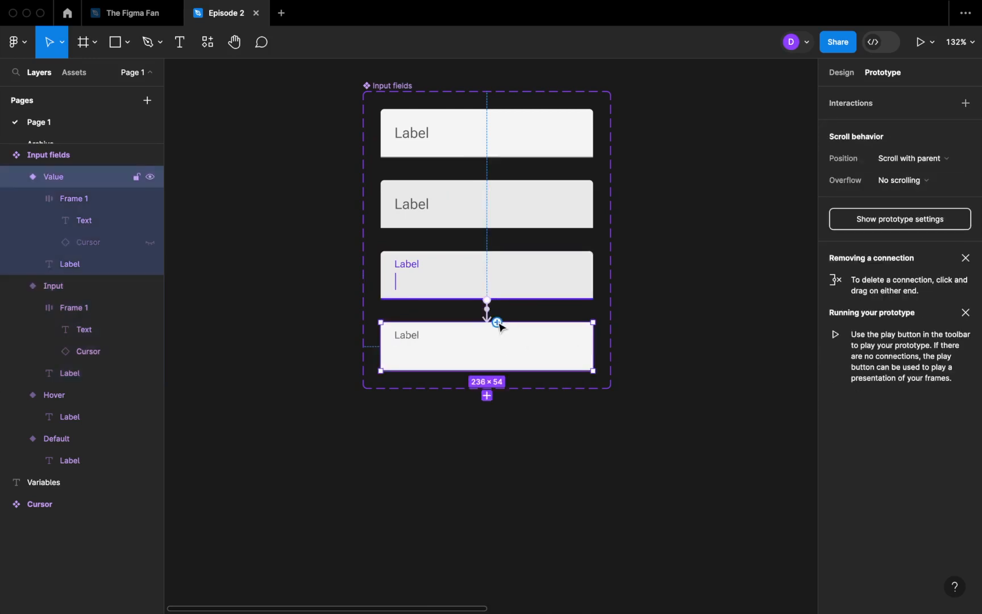
pyautogui.moveTo(496, 323); pyautogui.dragTo(519, 287)
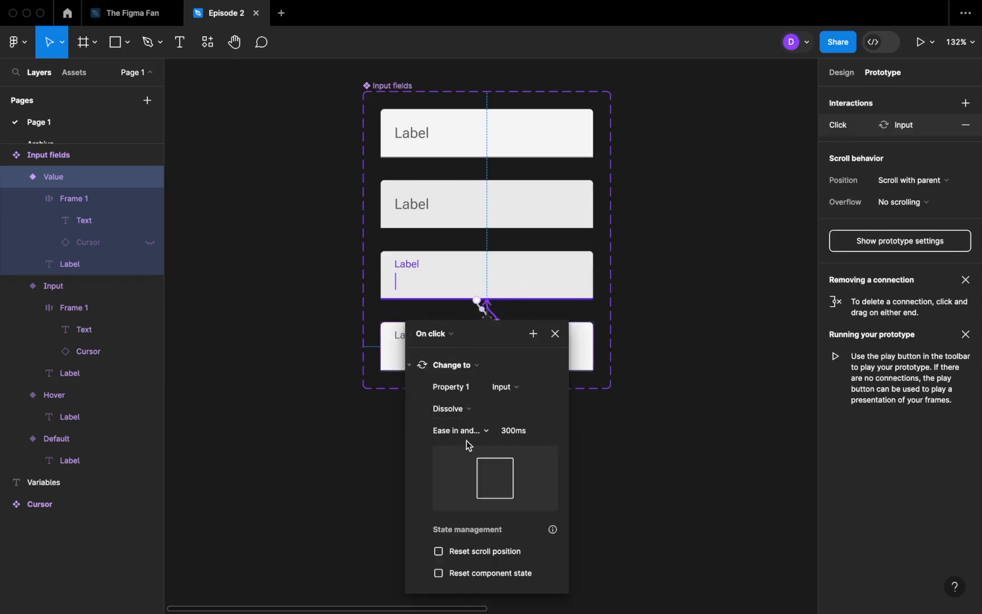
pyautogui.click(555, 336)
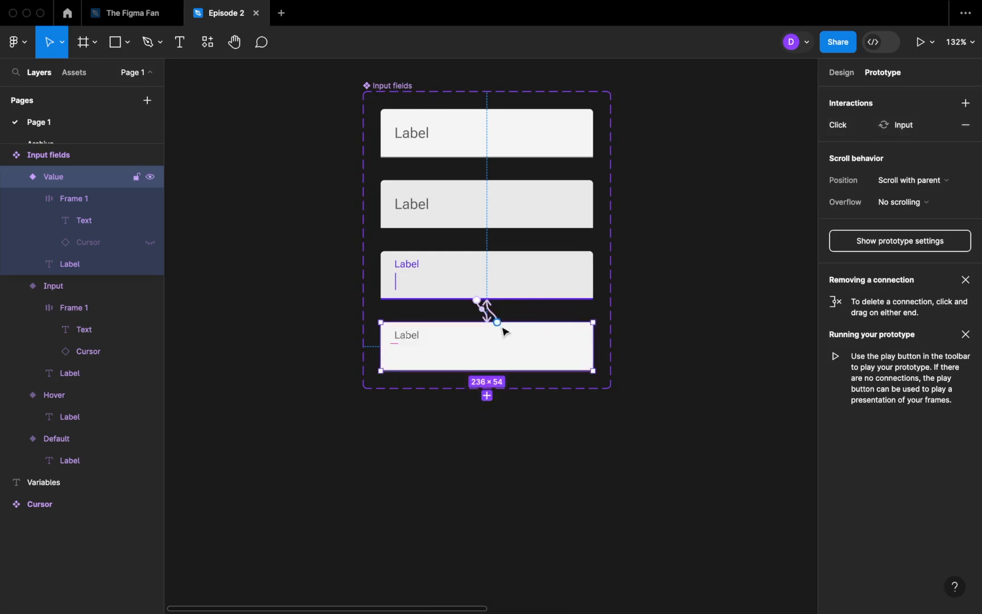
# Step: Add a Key/Gamepad interaction on Tab that changes the Value variant to Input with a Dissolve transition
pyautogui.moveTo(500, 328); pyautogui.dragTo(500, 285)
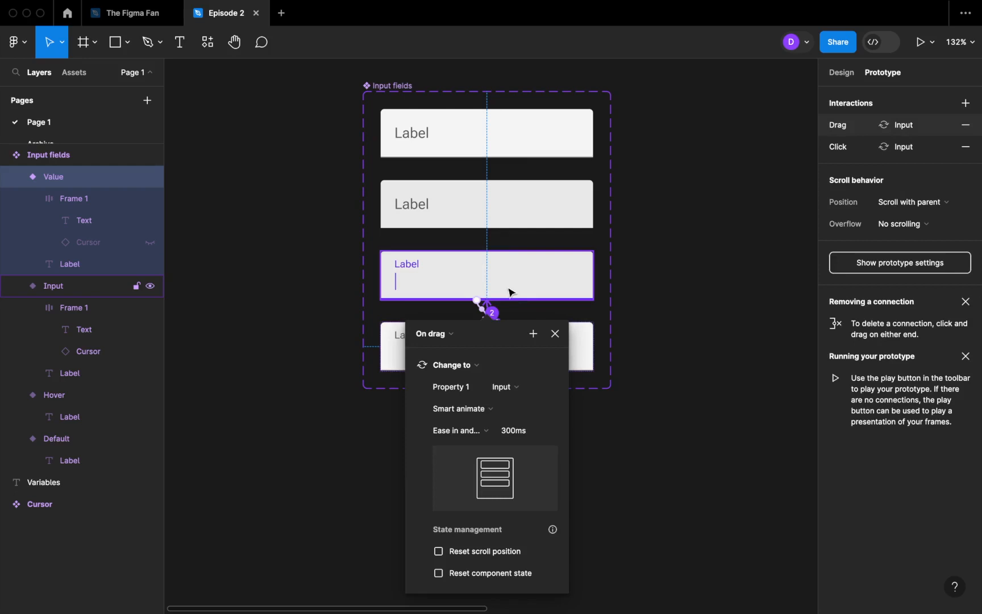
pyautogui.click(443, 335)
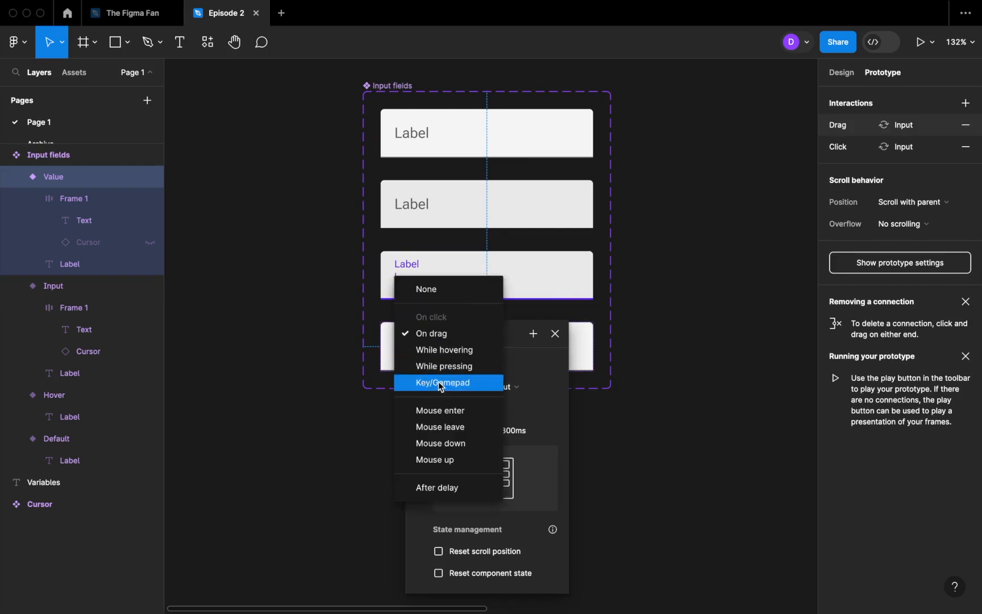
pyautogui.click(441, 384)
pyautogui.click(449, 357)
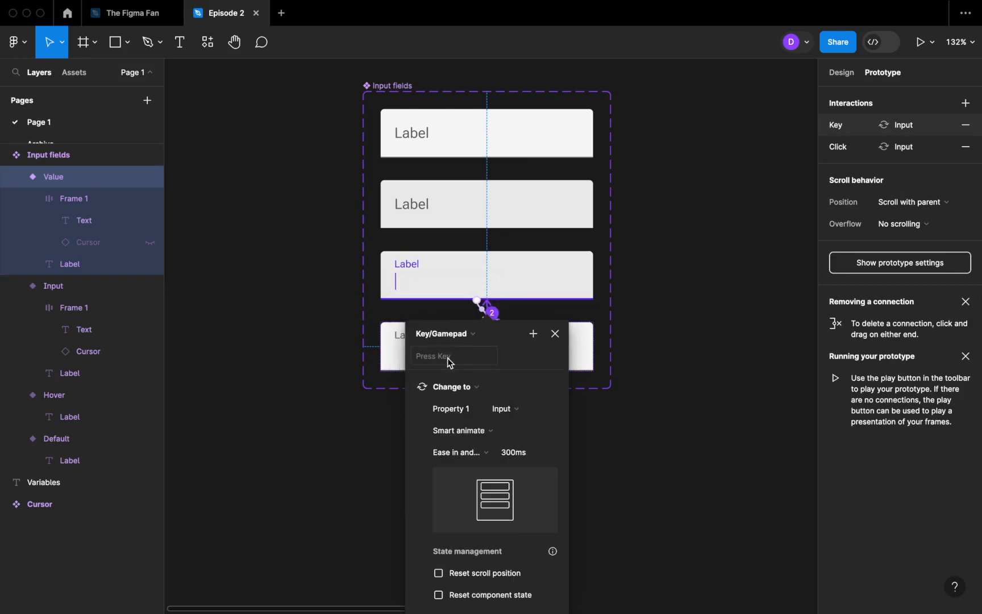
pyautogui.press('Tab')
pyautogui.click(458, 429)
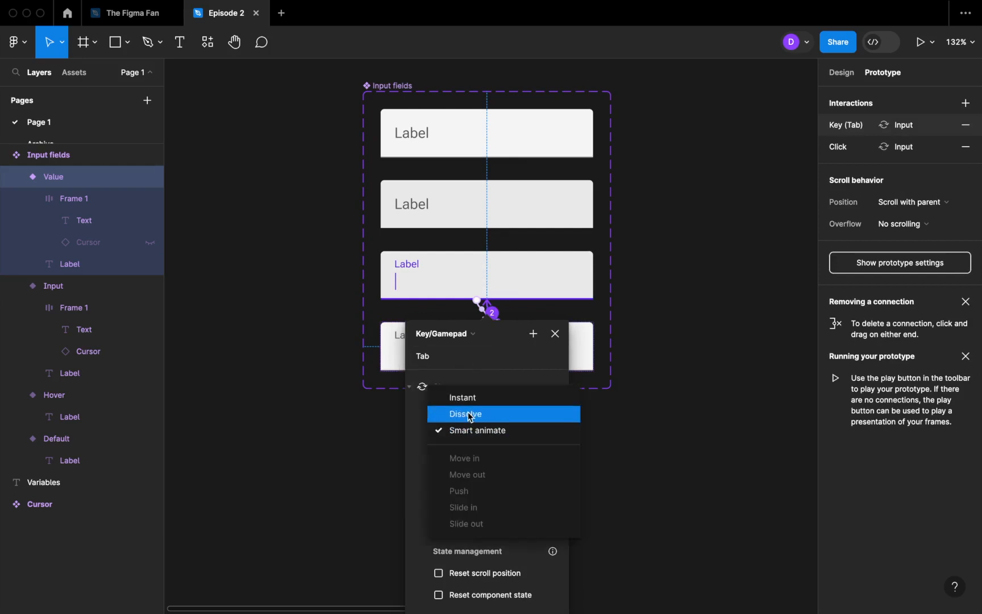
pyautogui.click(469, 415)
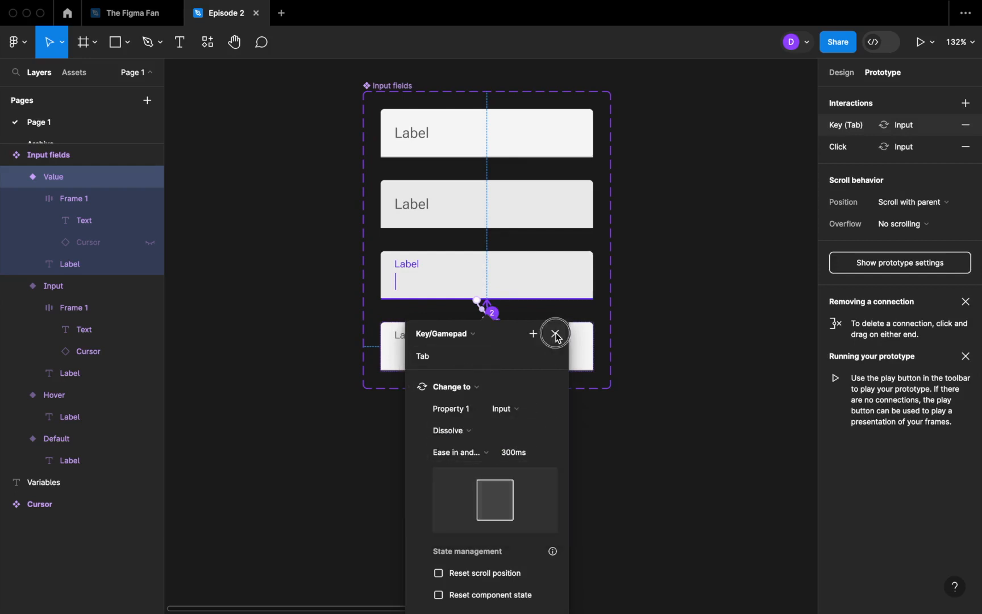
pyautogui.click(555, 333)
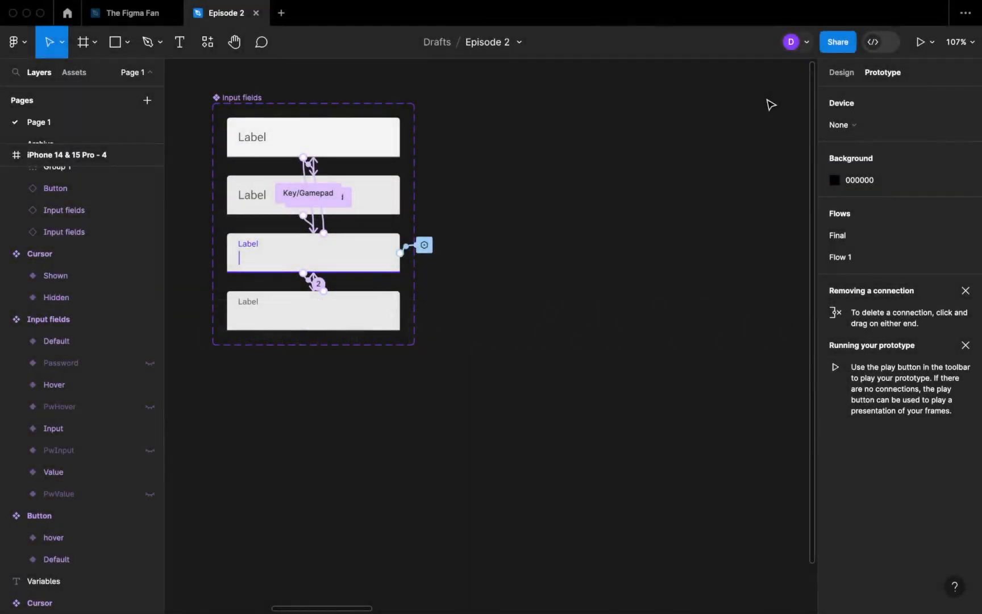
pyautogui.click(367, 260)
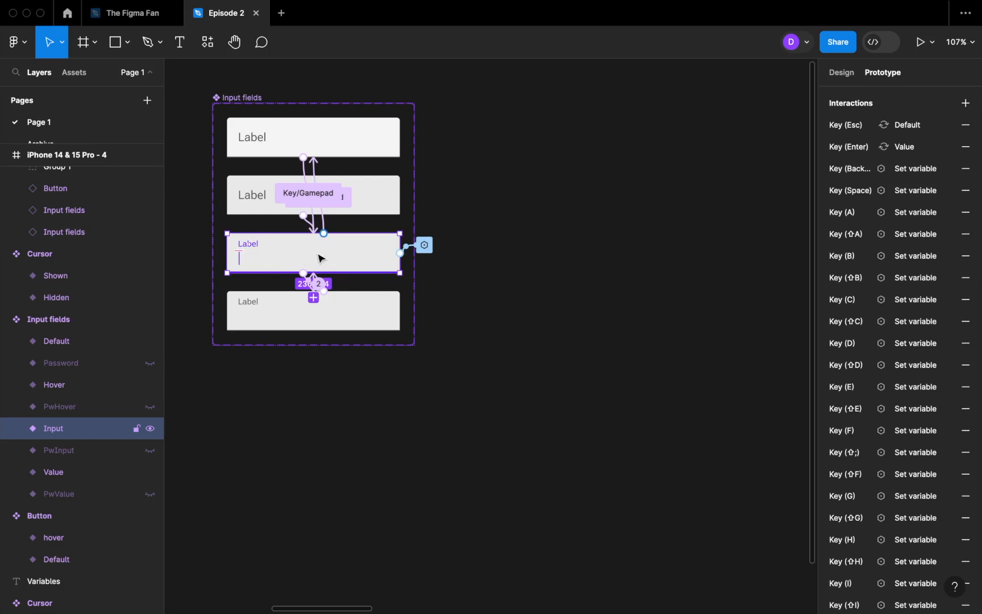
pyautogui.click(965, 103)
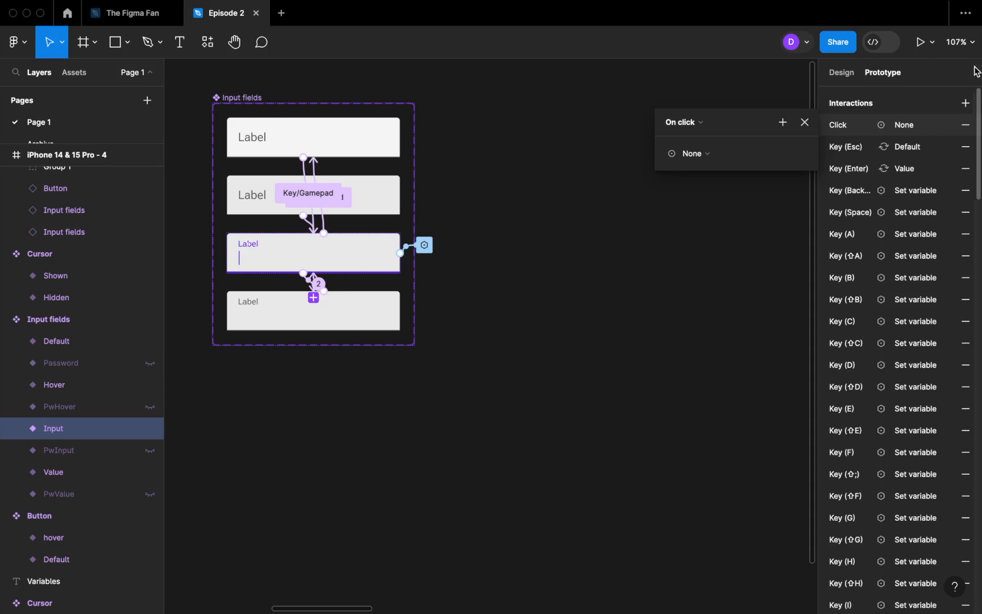
pyautogui.click(684, 122)
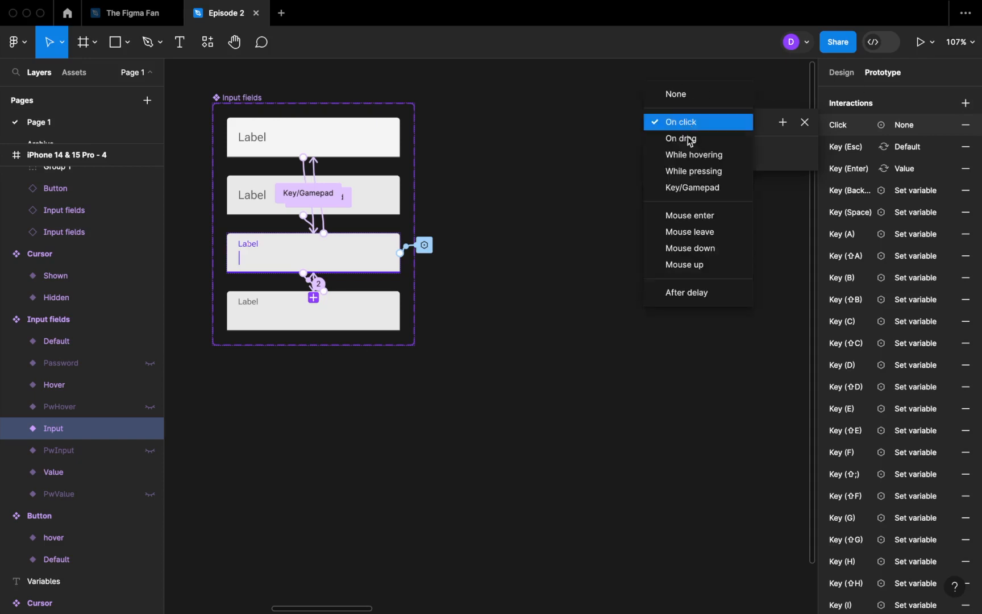
pyautogui.click(688, 187)
pyautogui.click(722, 146)
pyautogui.press('a')
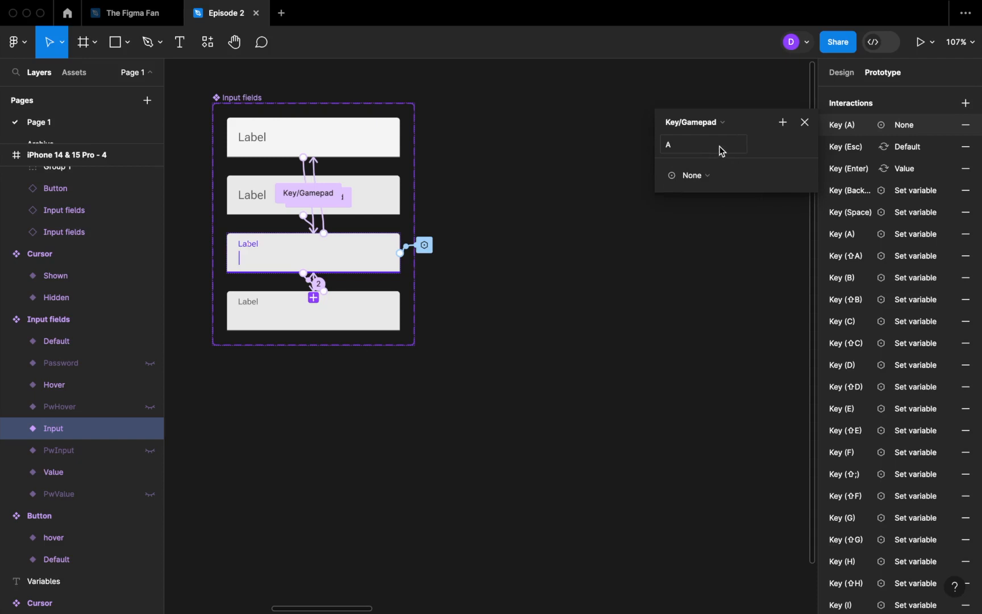
pyautogui.click(721, 147)
pyautogui.hotkey('shift', 'a')
pyautogui.press('a')
pyautogui.click(720, 148)
pyautogui.hotkey('shift', 'a')
pyautogui.press('b')
pyautogui.hotkey('shift', 'b')
pyautogui.hotkey('alt', 'b')
pyautogui.click(862, 127)
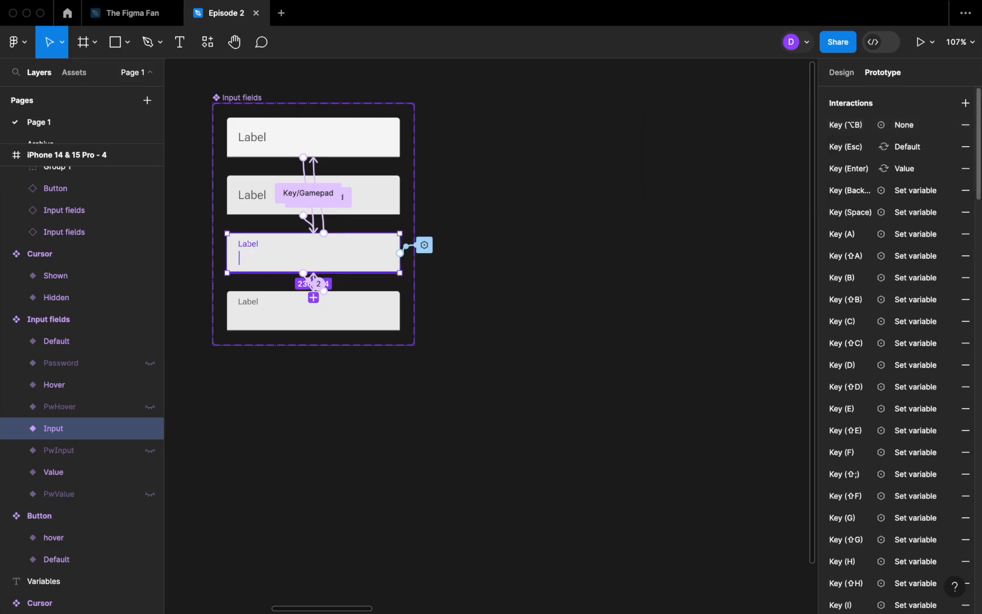
pyautogui.click(965, 124)
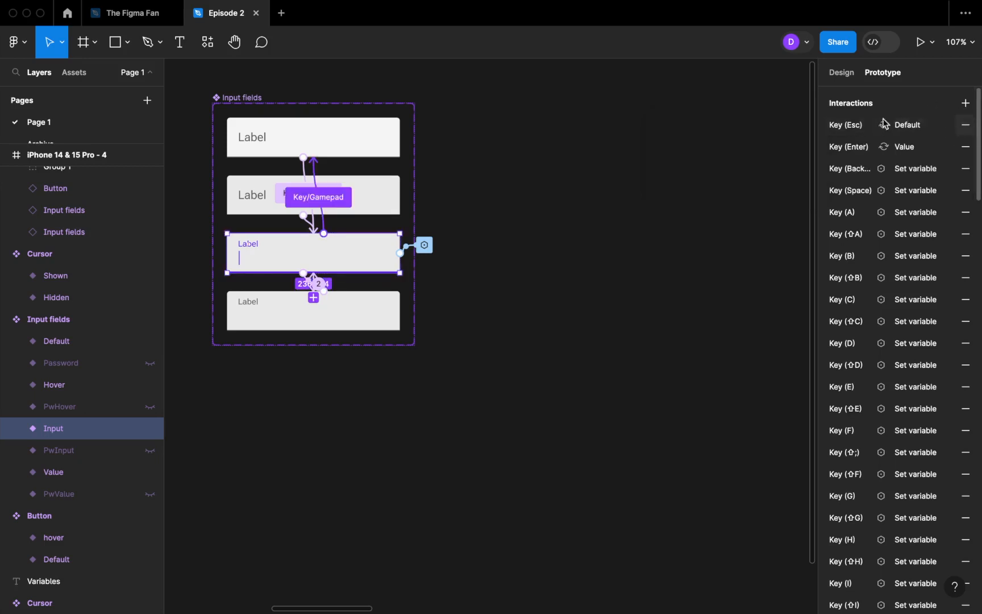
# Step: Examine the Set variable actions of the Input variant's Shift+A and E key interactions
pyautogui.click(835, 240)
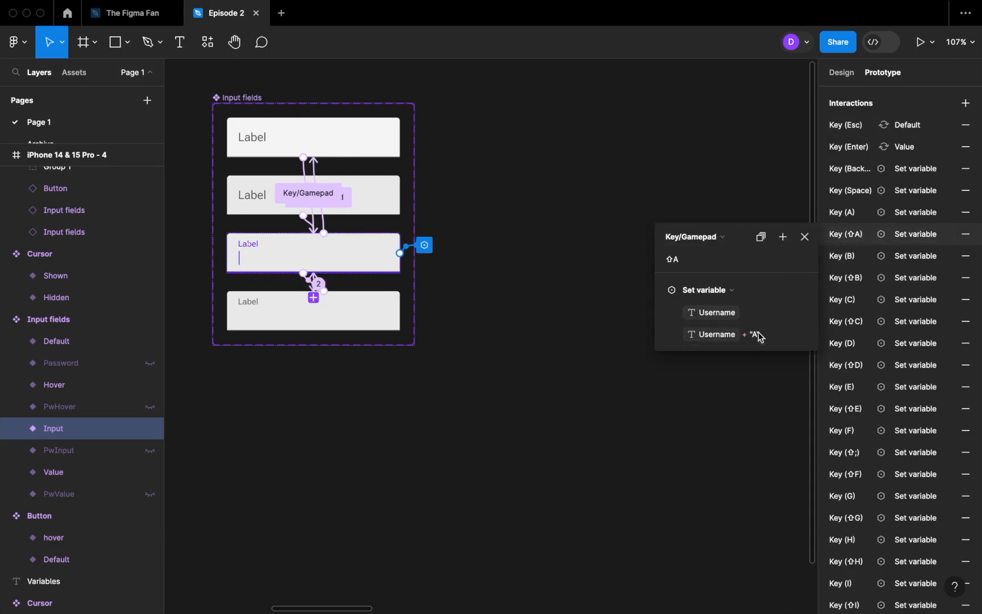
pyautogui.click(696, 296)
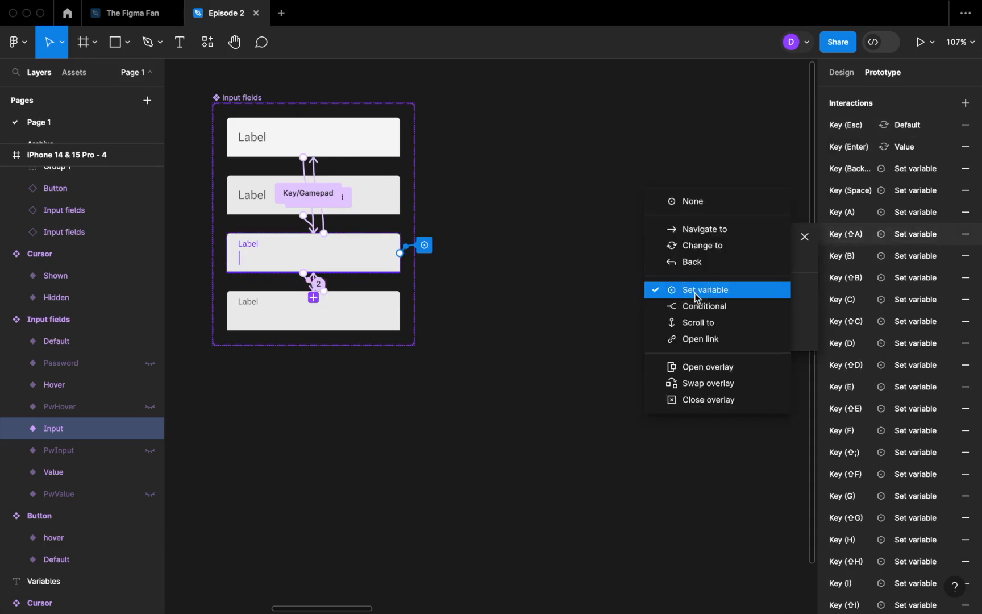
pyautogui.click(619, 296)
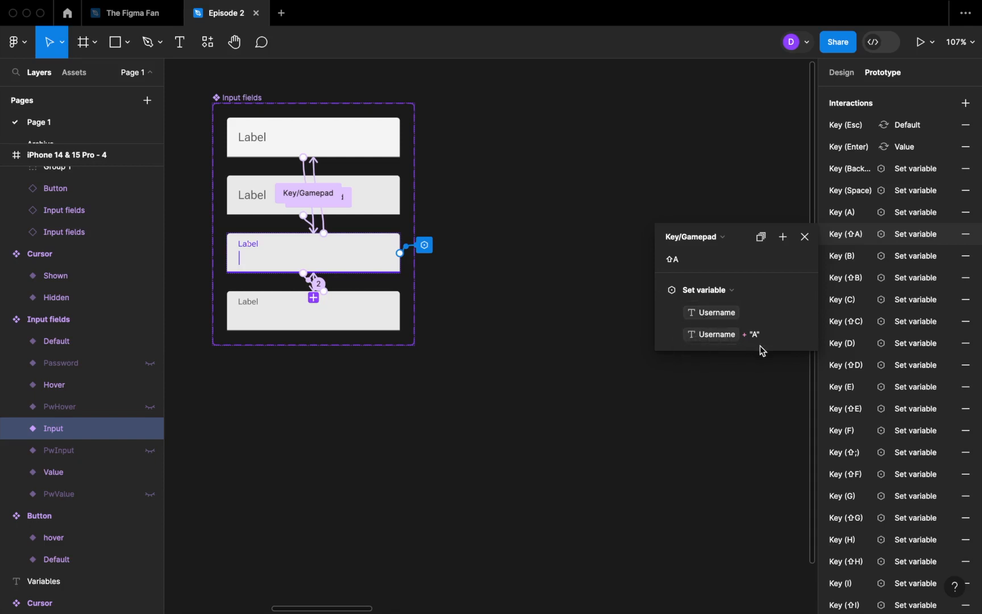
pyautogui.click(805, 238)
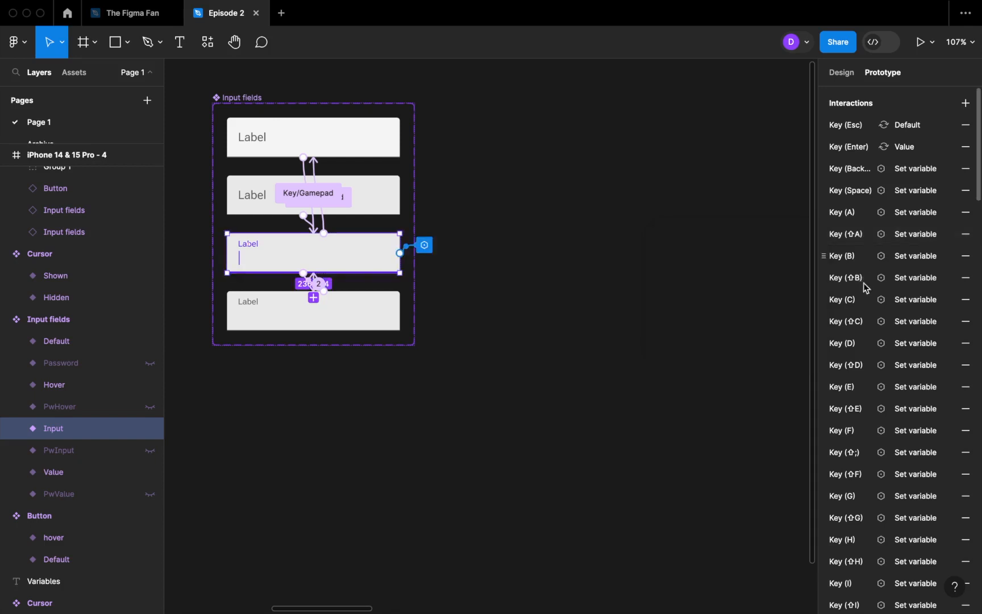
pyautogui.click(848, 387)
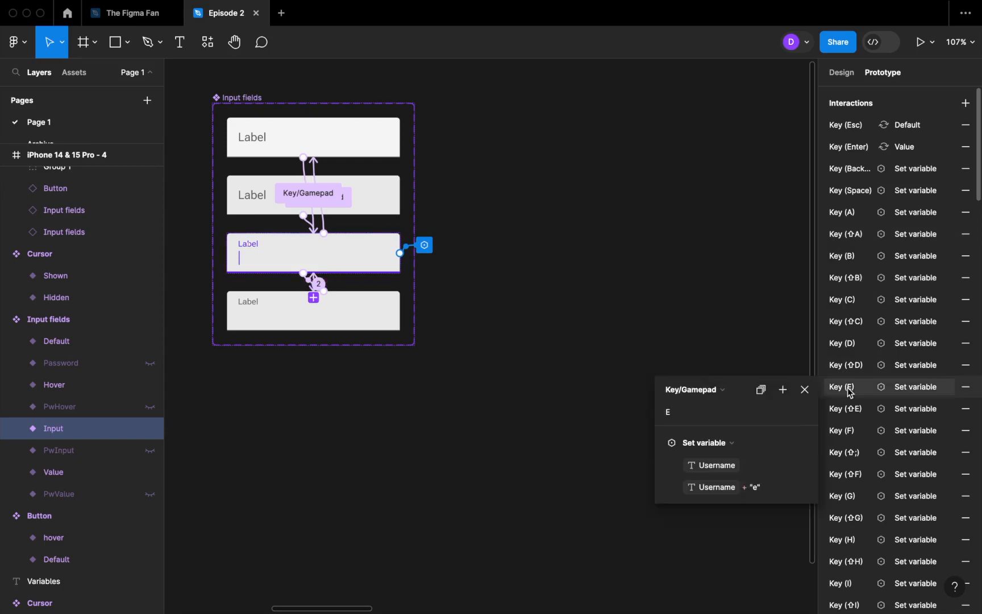
pyautogui.click(755, 295)
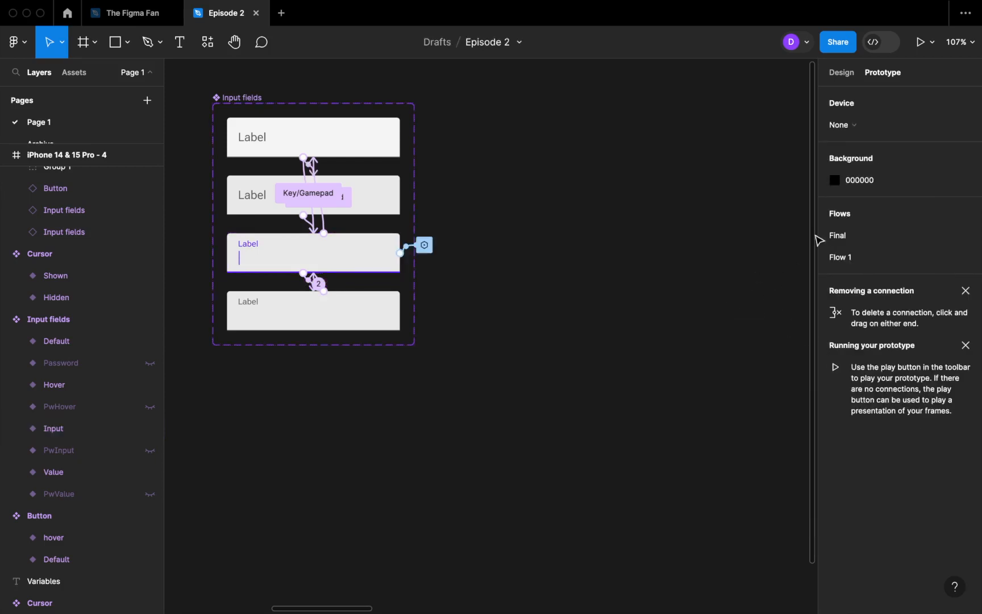
# Step: Examine the Input variant's Space and Shift+2 interactions and look through its remaining key interactions
pyautogui.click(369, 253)
pyautogui.click(848, 193)
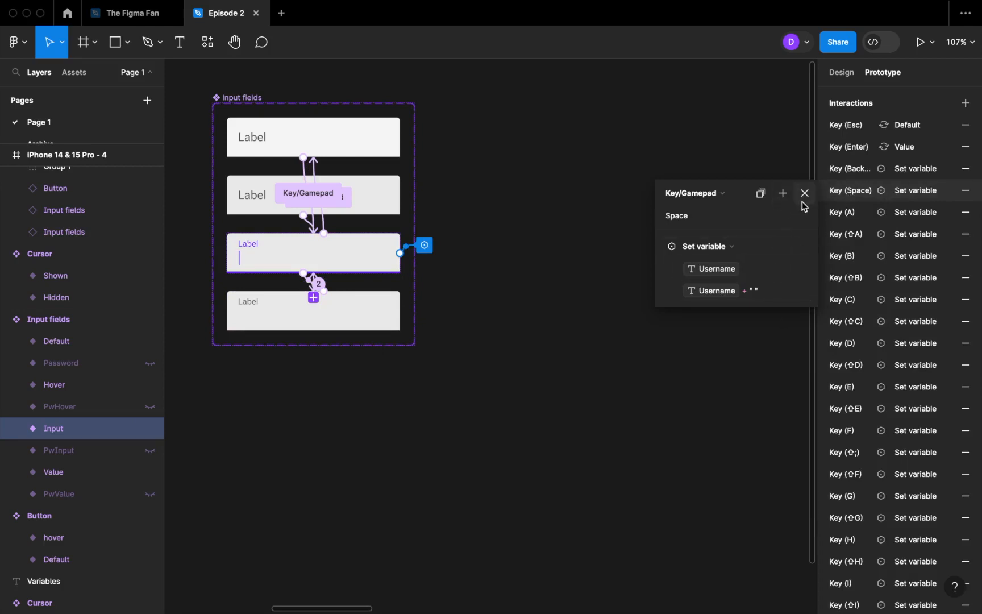
pyautogui.press('Escape')
pyautogui.scroll(-10, 861, 233)
pyautogui.scroll(-15, 861, 246)
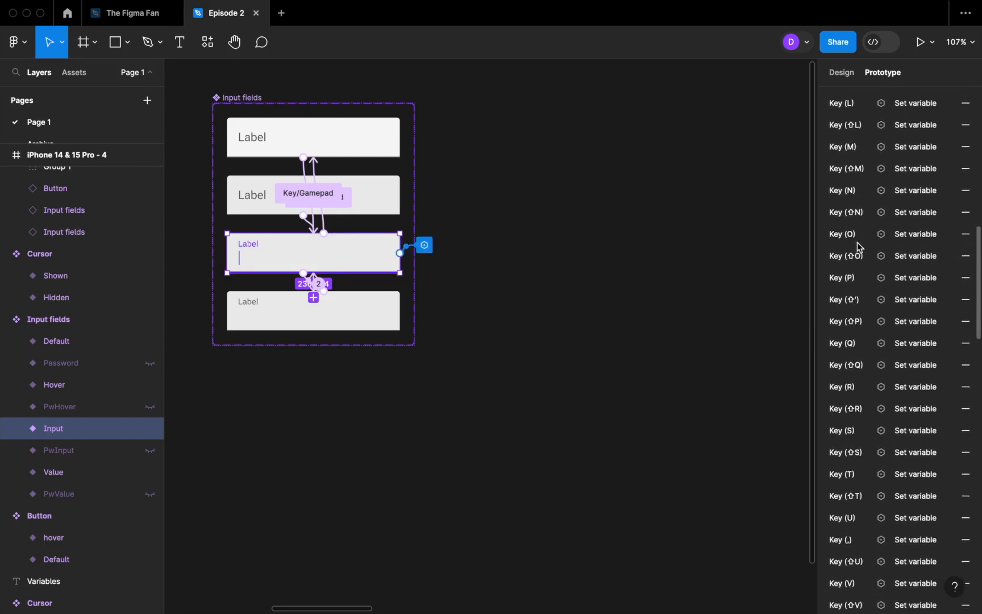
pyautogui.scroll(-10, 857, 251)
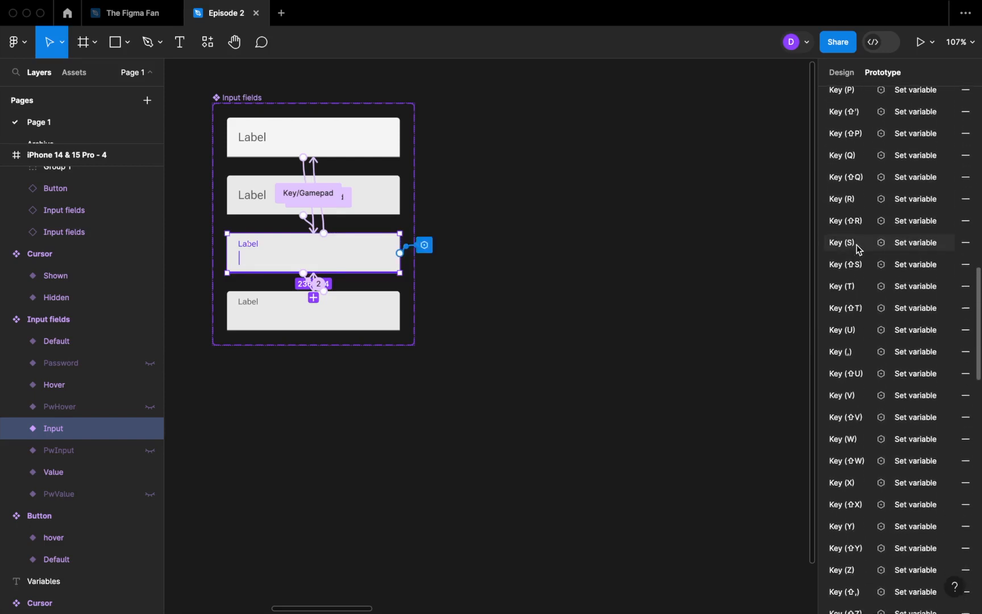
pyautogui.scroll(-10, 858, 258)
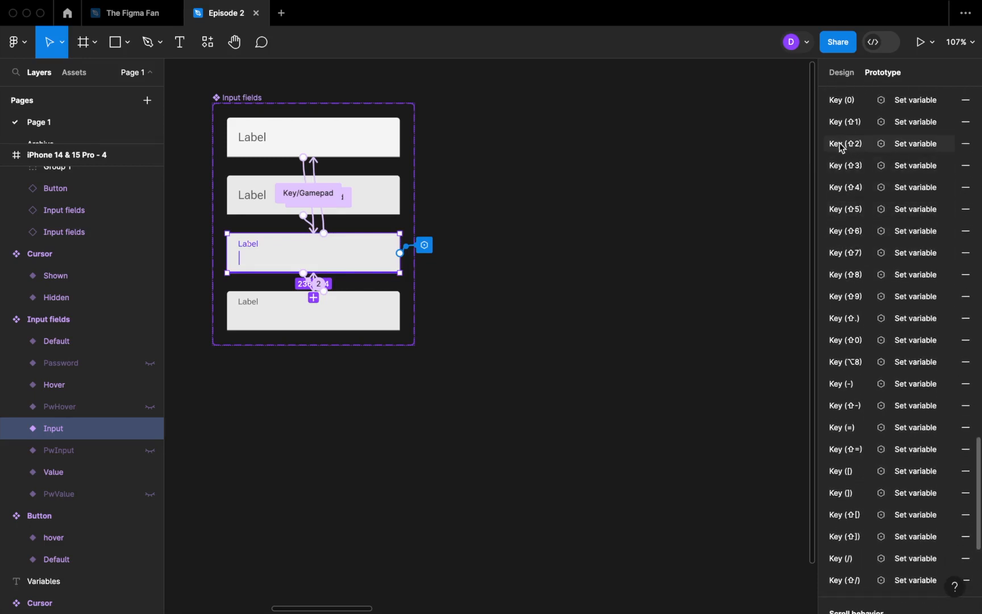
pyautogui.click(841, 146)
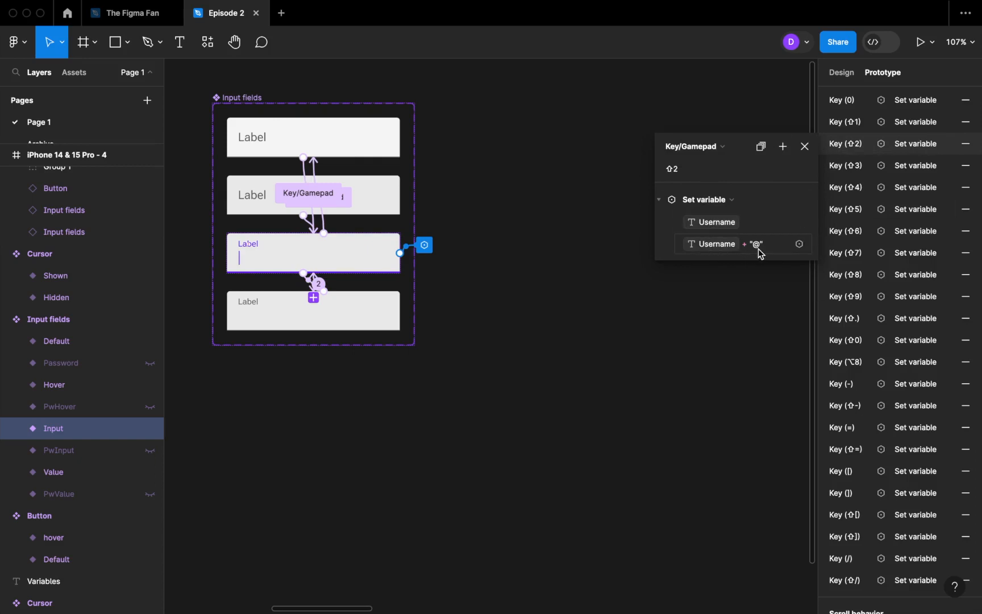
pyautogui.click(805, 147)
# Step: Draw a frame about 402 × 147 beside the Input fields component and place a centred Default variant instance in it
pyautogui.press('f')
pyautogui.moveTo(462, 205)
pyautogui.mouseDown()
pyautogui.moveTo(680, 296)
pyautogui.moveTo(755, 312)
pyautogui.mouseUp()
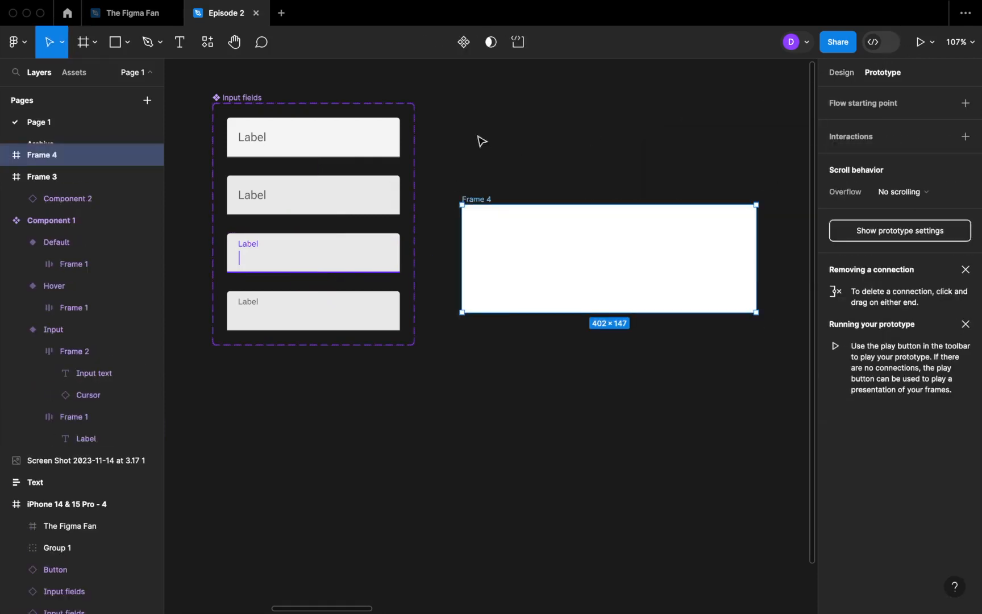
pyautogui.click(326, 143)
pyautogui.moveTo(316, 139); pyautogui.dragTo(617, 264)
pyautogui.click(621, 166)
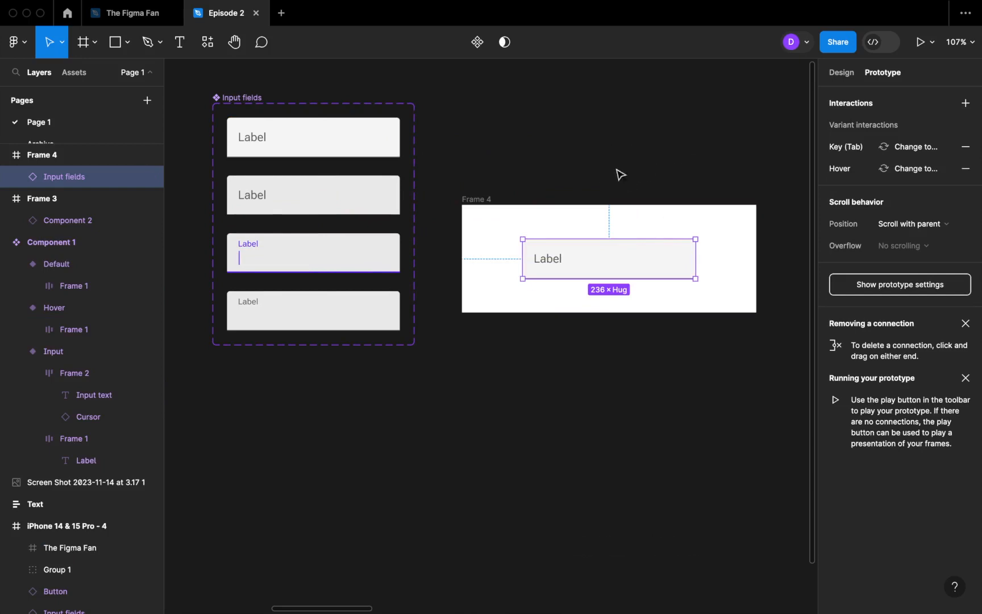
# Step: Add a flow starting point to the new frame and open its prototype preview
pyautogui.click(490, 200)
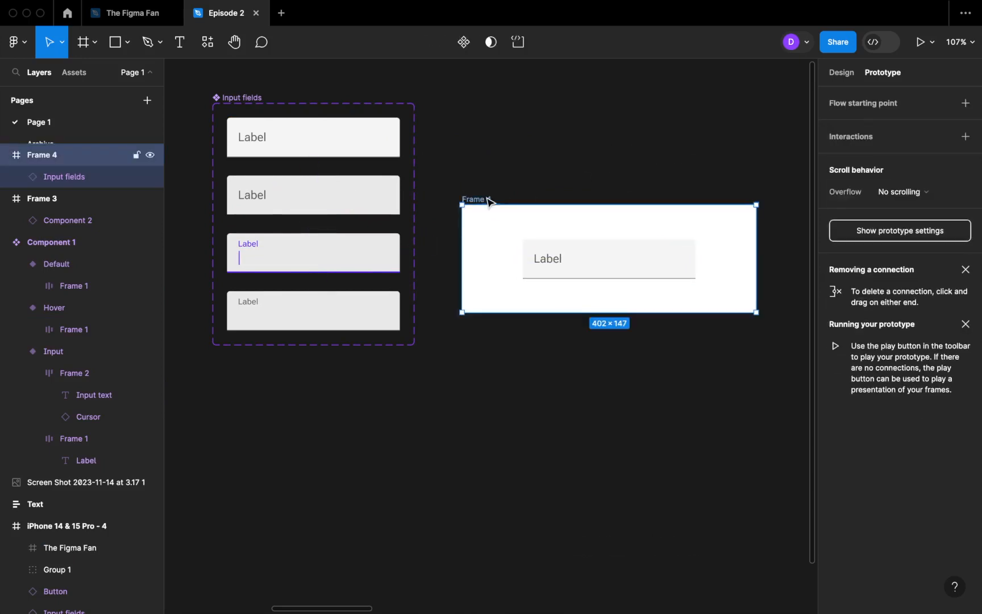
pyautogui.click(965, 103)
pyautogui.click(454, 214)
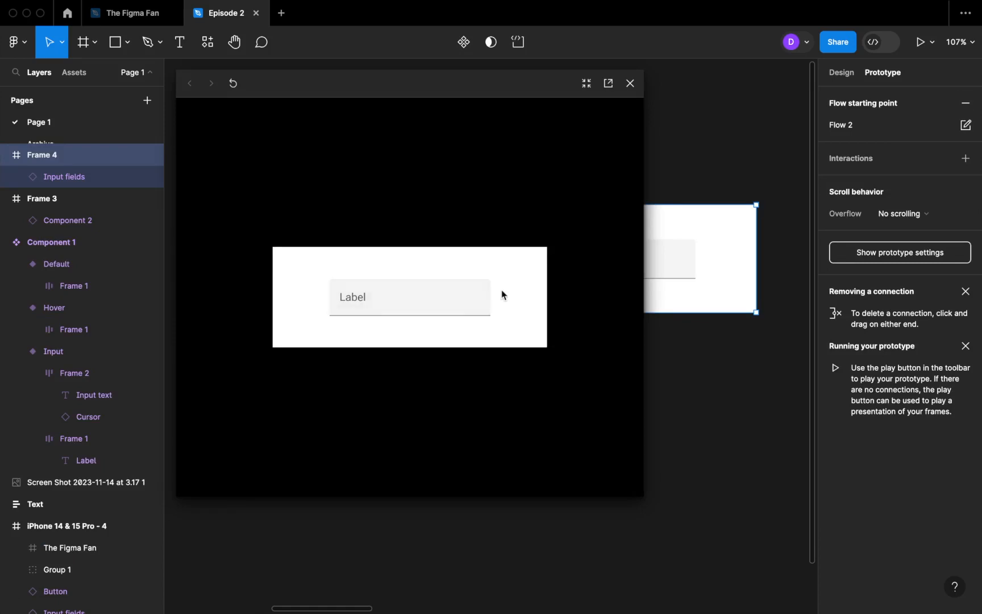
# Step: Test the field in the preview by entering an e-mail address, committing it with Enter, and reactivating it to append 123456
pyautogui.click(405, 306)
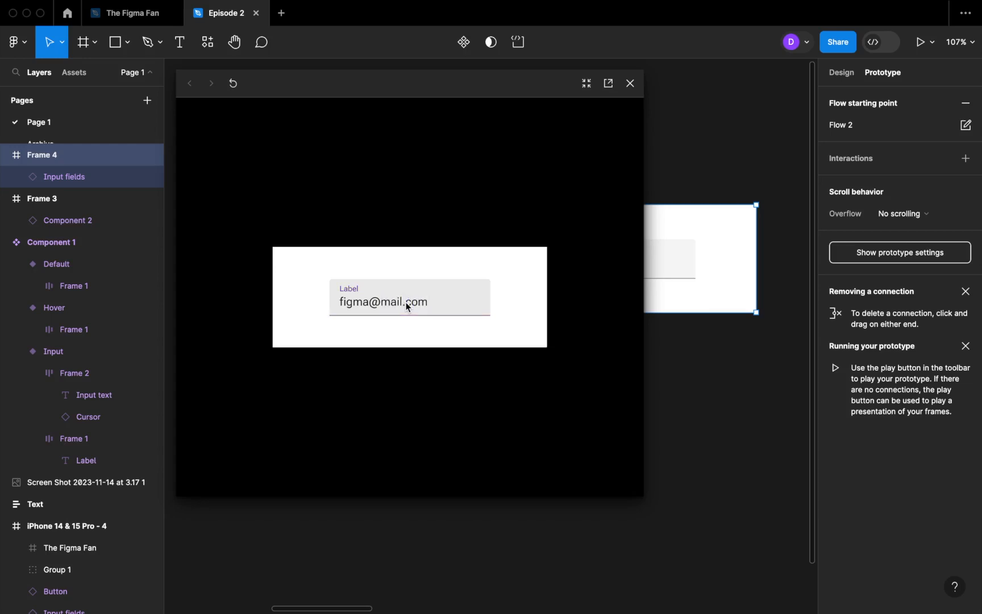
pyautogui.click(437, 307)
pyautogui.press('Return')
pyautogui.click(459, 306)
pyautogui.press('Return')
# Step: Test clearing the field's text in the preview, and activate the empty field with Tab to enter H
pyautogui.click(455, 301)
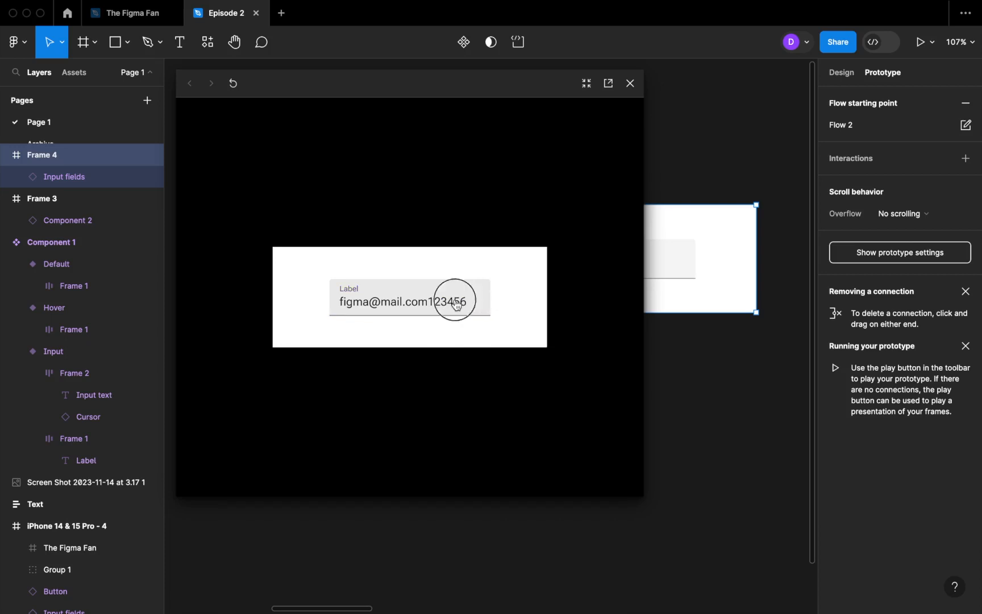
pyautogui.press('BackSpace')
pyautogui.click(516, 276)
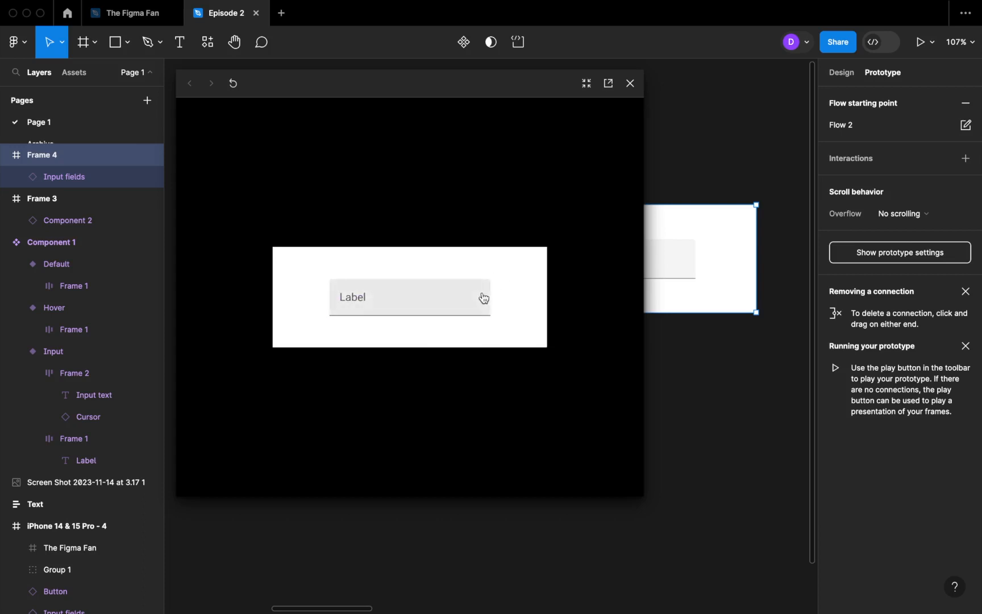
pyautogui.press('Tab')
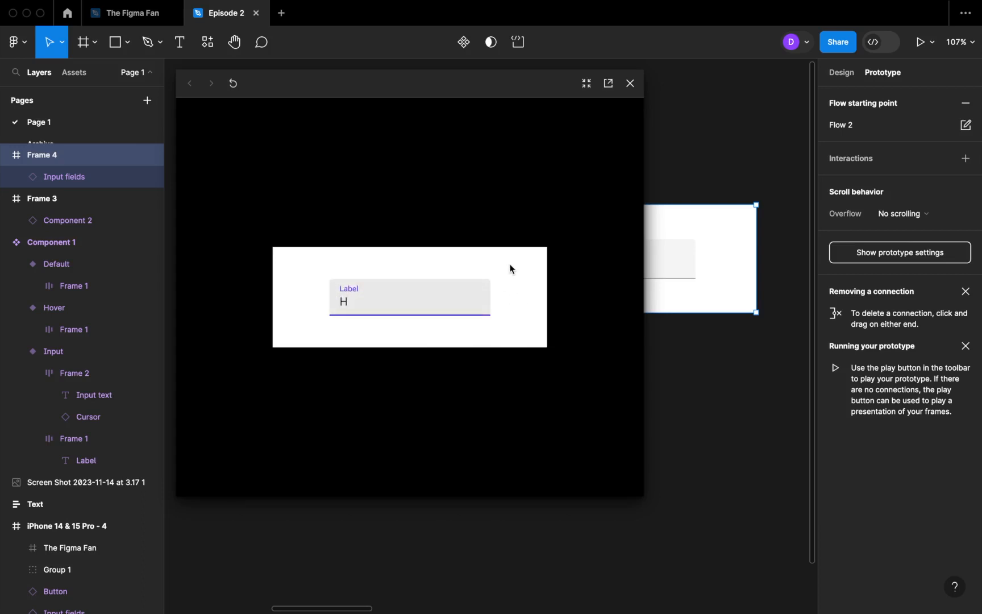
pyautogui.click(510, 269)
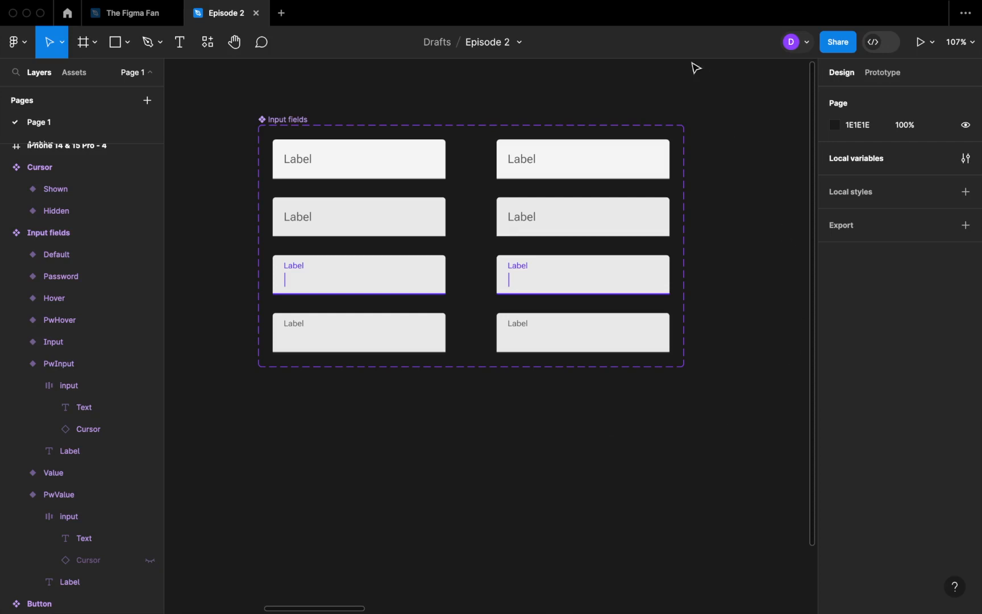
# Step: Rebind the text layer in the PwInput variant from the Username variable to the Password variable
pyautogui.click(541, 277)
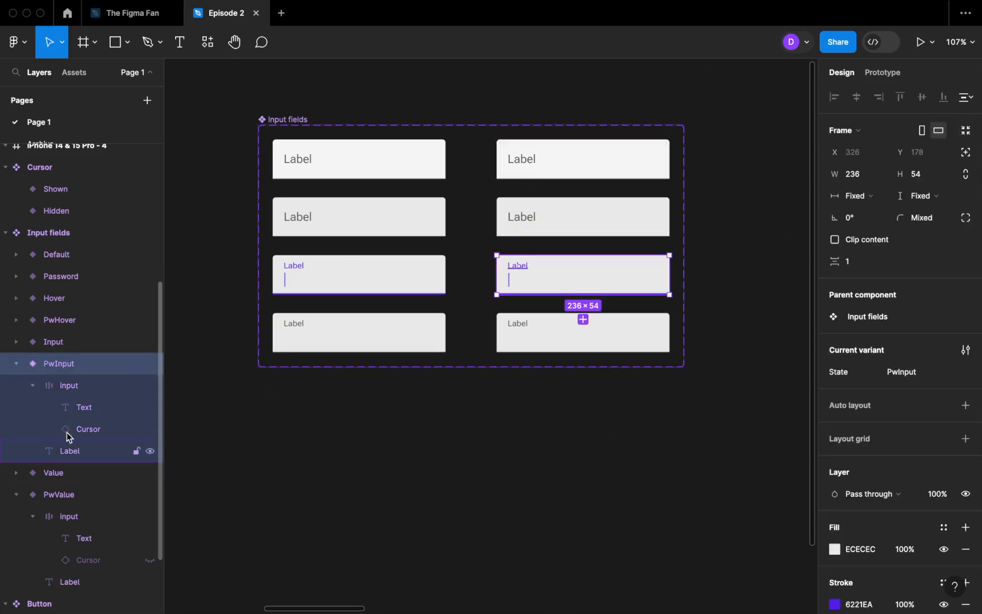
pyautogui.click(84, 409)
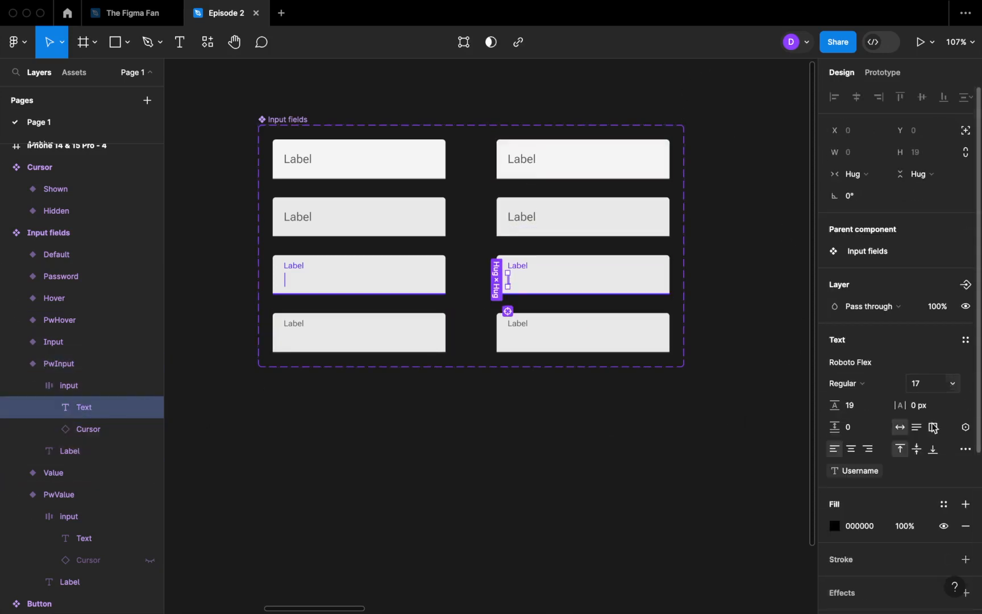
pyautogui.click(965, 472)
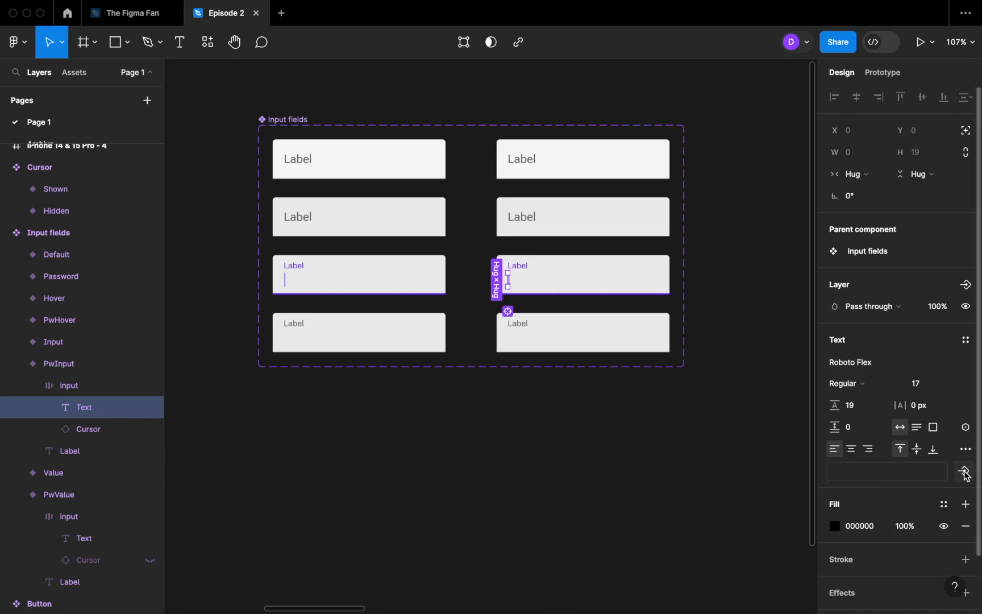
pyautogui.click(965, 428)
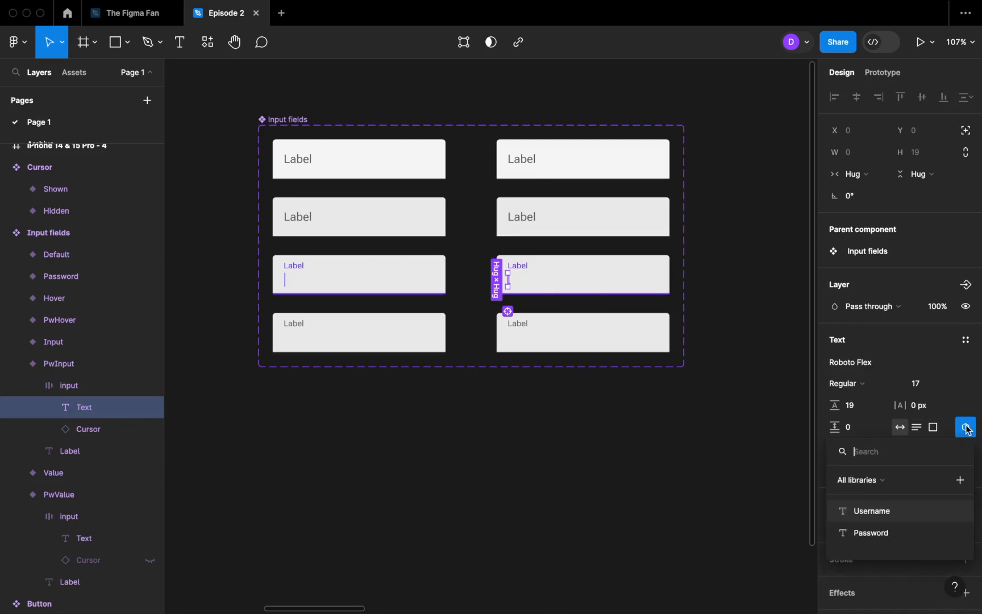
pyautogui.click(880, 532)
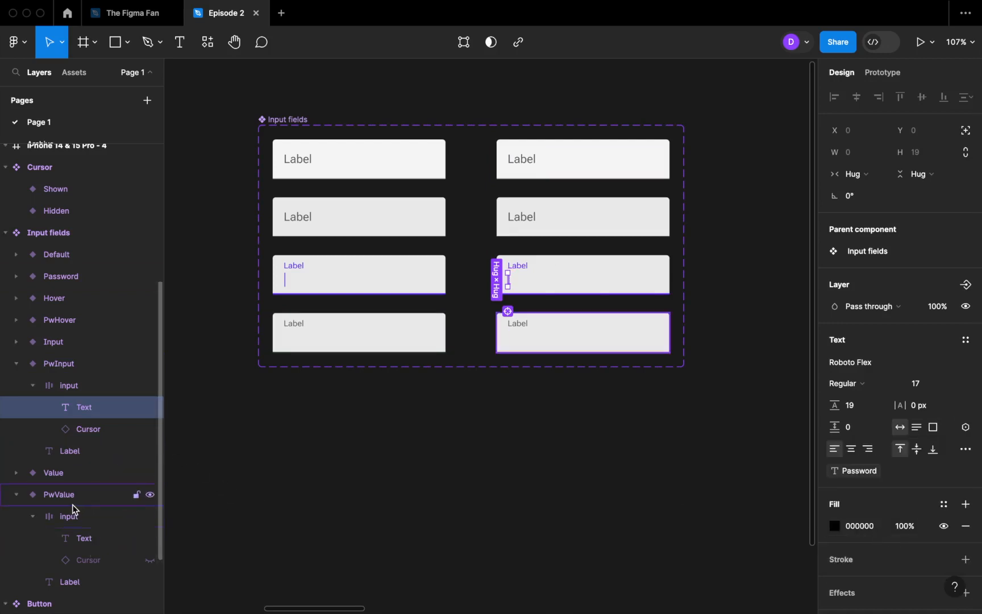
# Step: Replace the variable bound to the PwValue variant's text layer with the Password variable
pyautogui.click(82, 537)
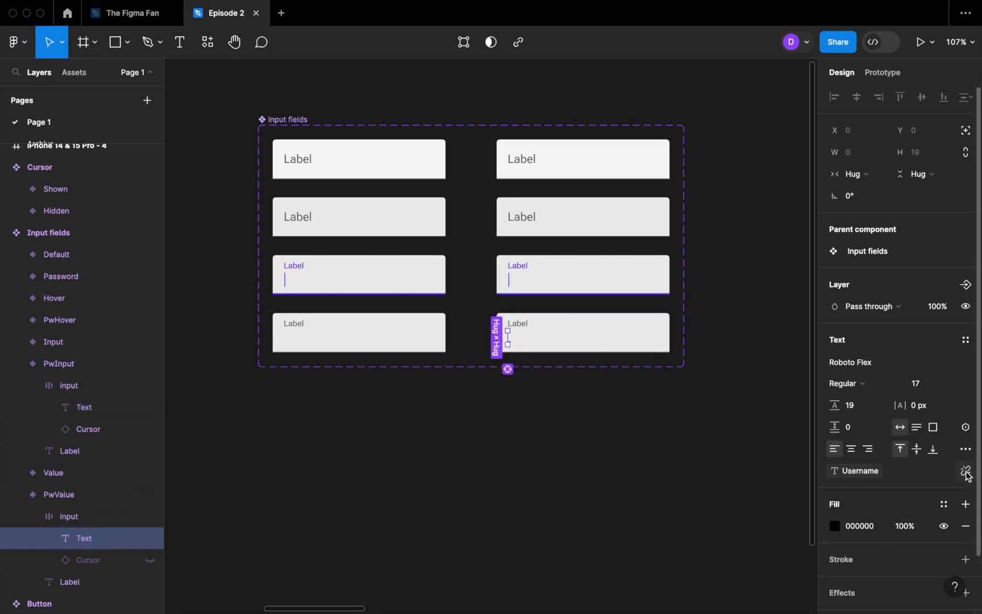
pyautogui.click(966, 471)
pyautogui.click(966, 430)
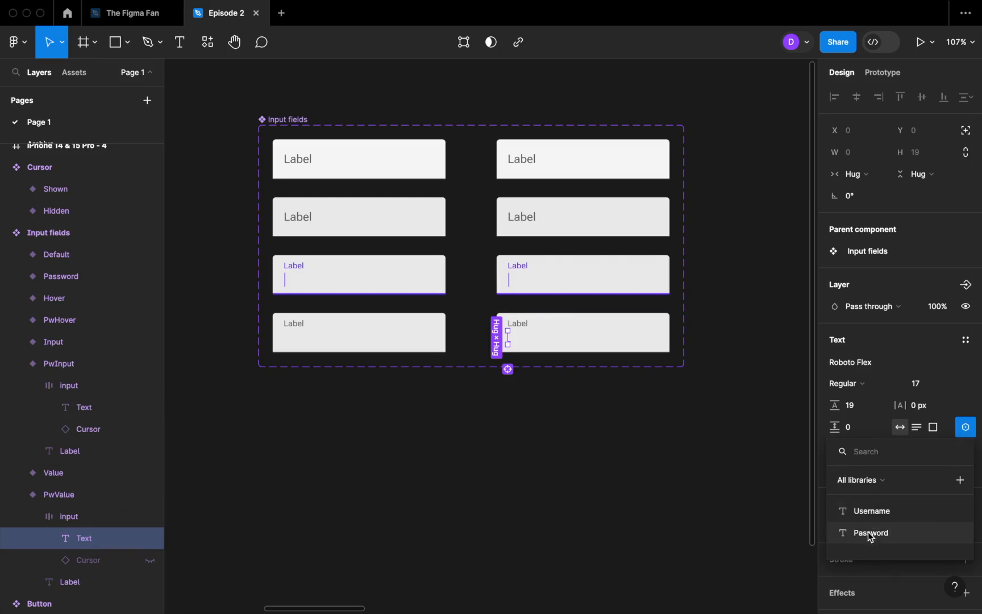
pyautogui.click(869, 531)
pyautogui.click(537, 515)
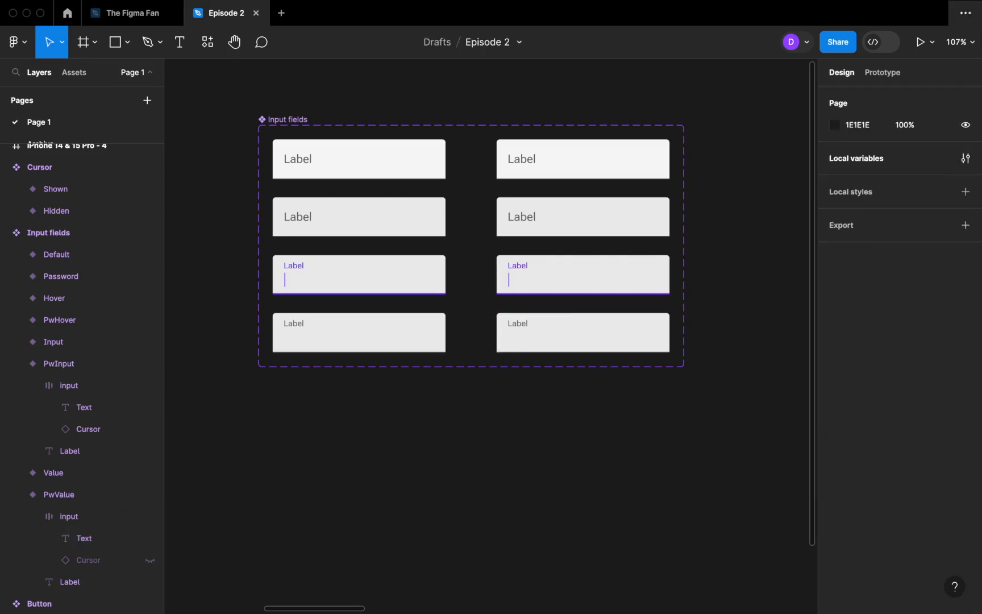
# Step: Examine the PwInput variant's D-key interaction to see which variable it sets
pyautogui.click(890, 79)
pyautogui.click(638, 273)
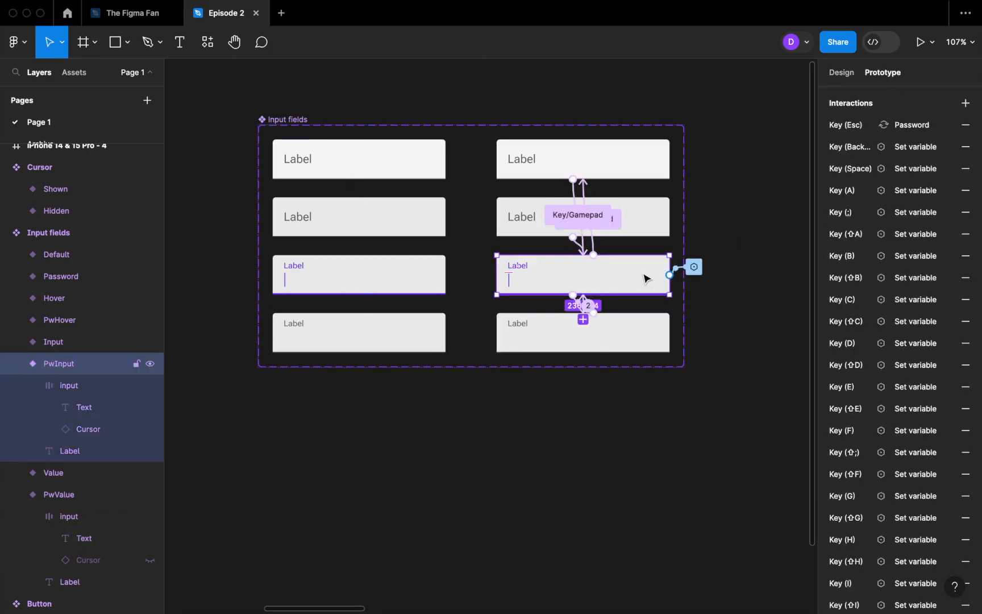
pyautogui.click(841, 346)
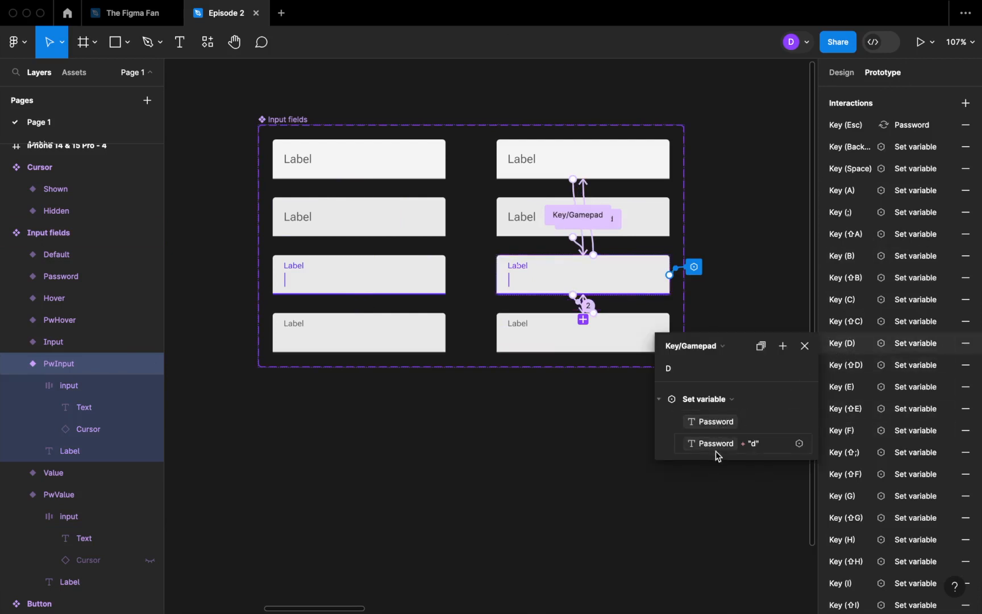
pyautogui.click(806, 347)
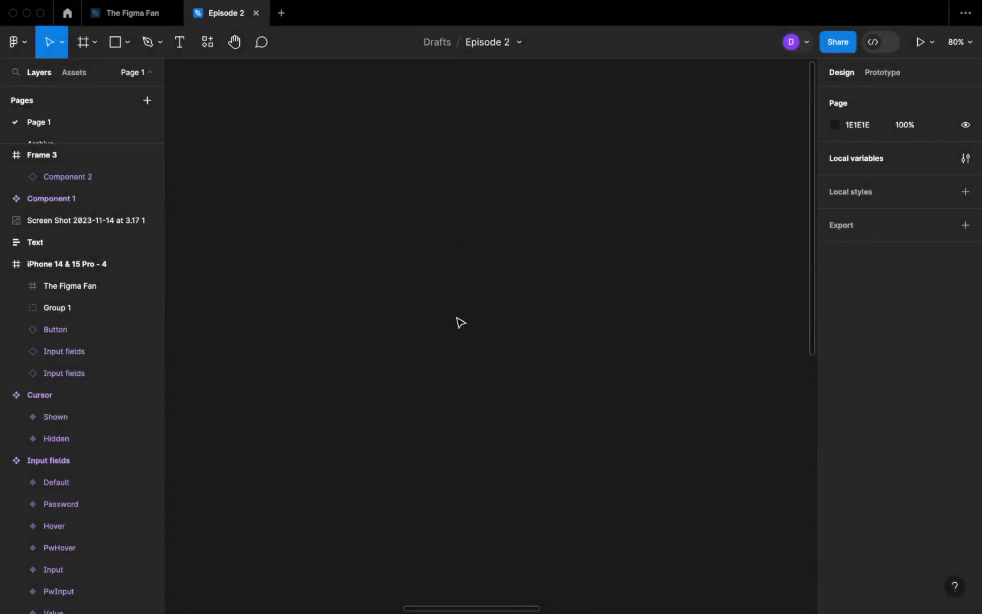
# Step: Add a "Login" text layer on an empty area of the canvas and wrap it in an auto layout frame
pyautogui.press('t')
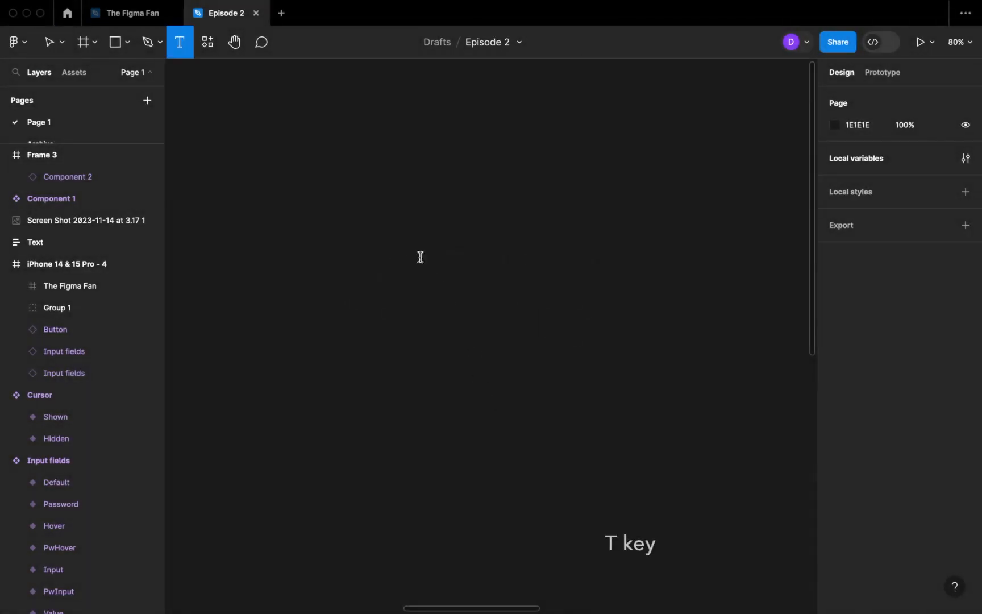
pyautogui.click(412, 246)
pyautogui.write('Login')
pyautogui.click(540, 329)
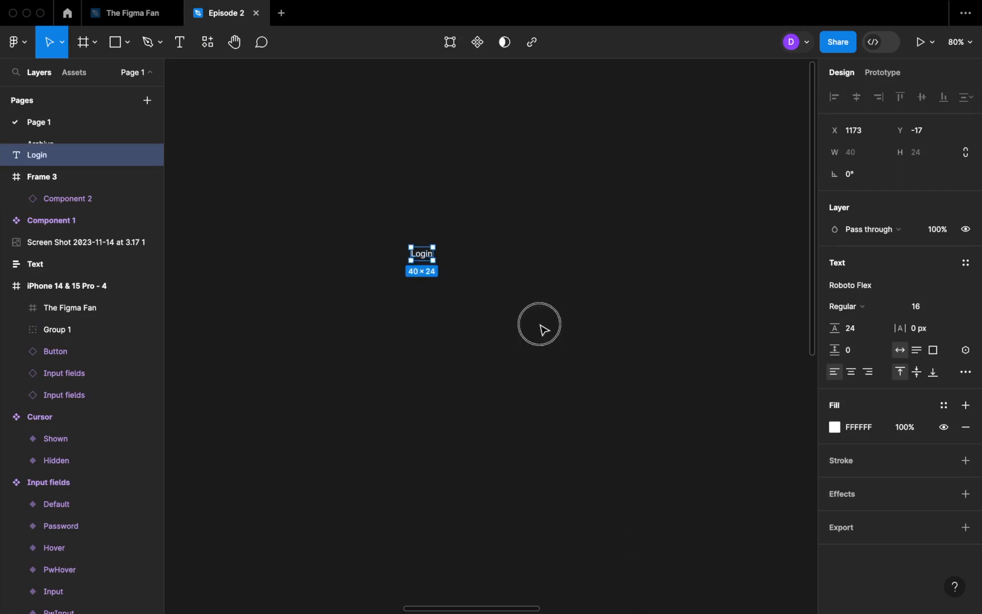
pyautogui.hotkey('shift', 'a')
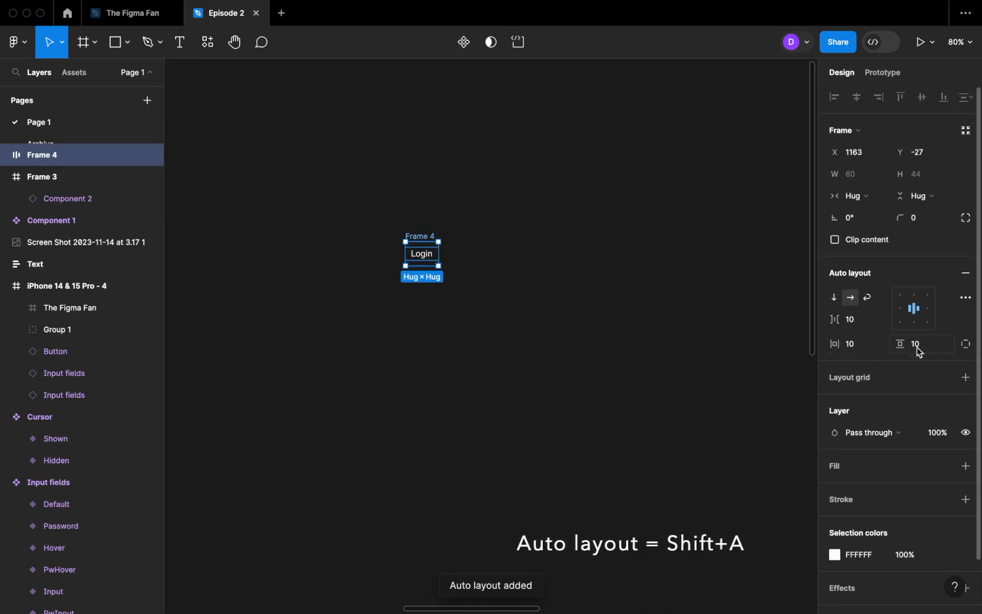
# Step: Set the Login frame's width to 236 and its corner radius to 22
pyautogui.click(863, 178)
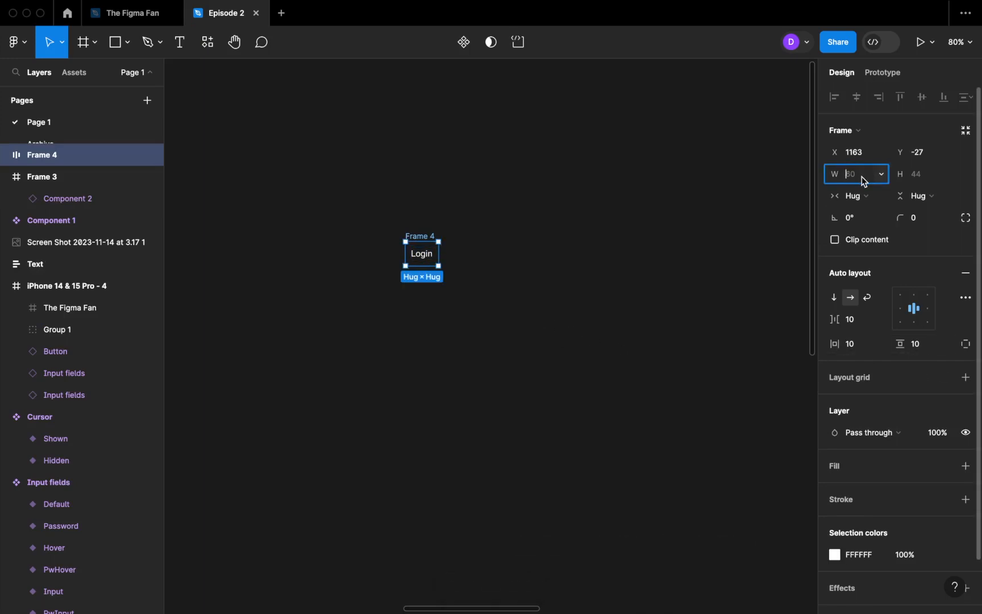
pyautogui.write('23')
pyautogui.press('Return')
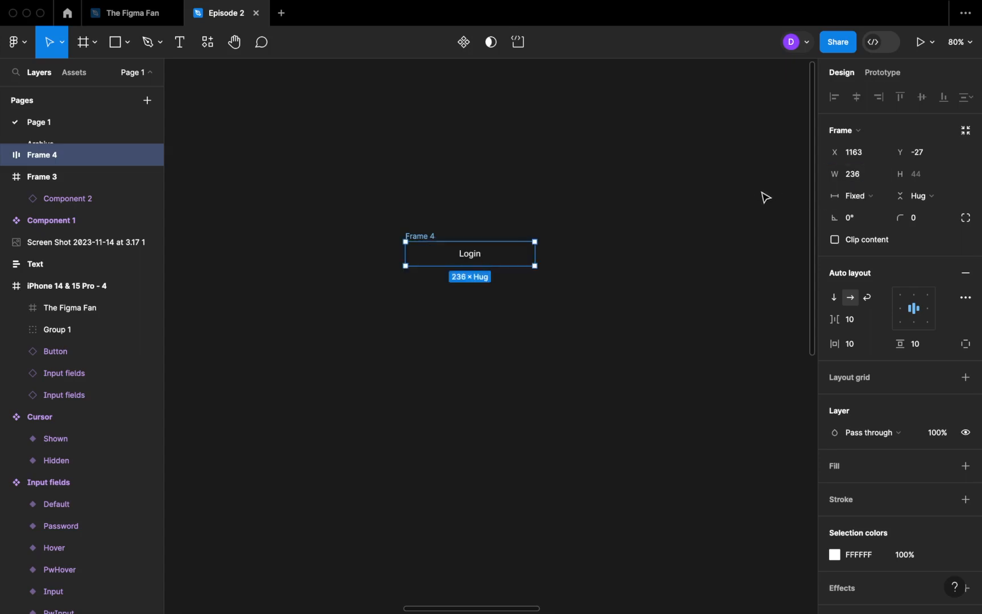
pyautogui.click(924, 224)
pyautogui.press('Return')
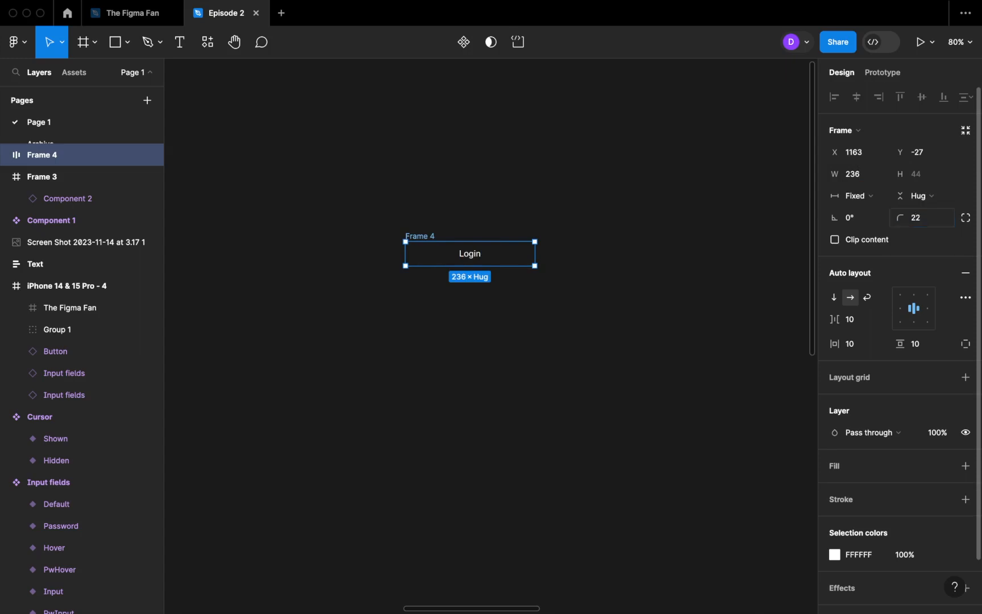
# Step: Add a fill to the Login frame and set its colour to 1667E1
pyautogui.click(966, 466)
pyautogui.click(871, 495)
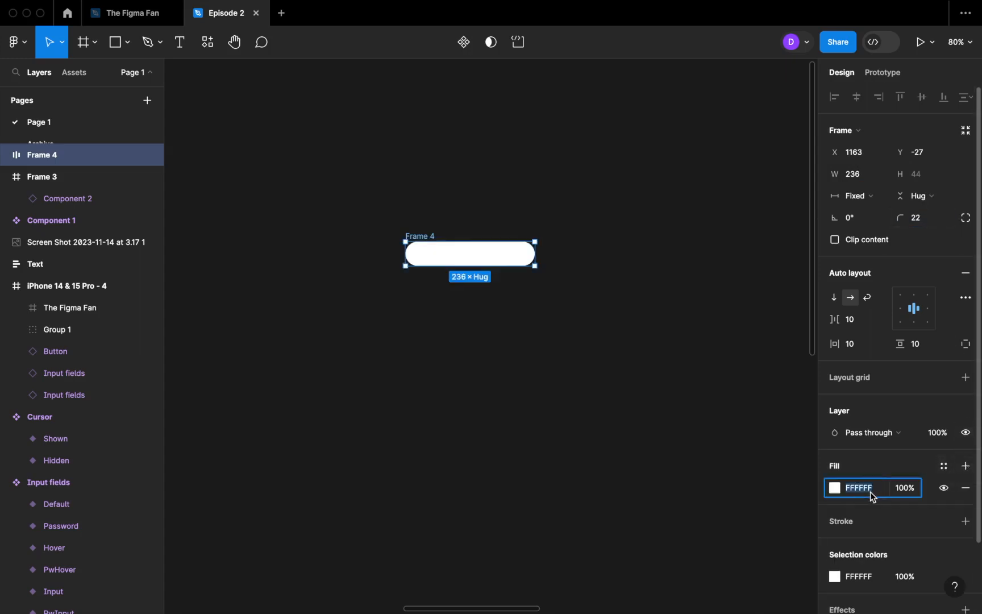
pyautogui.write('1667e1')
pyautogui.press('Return')
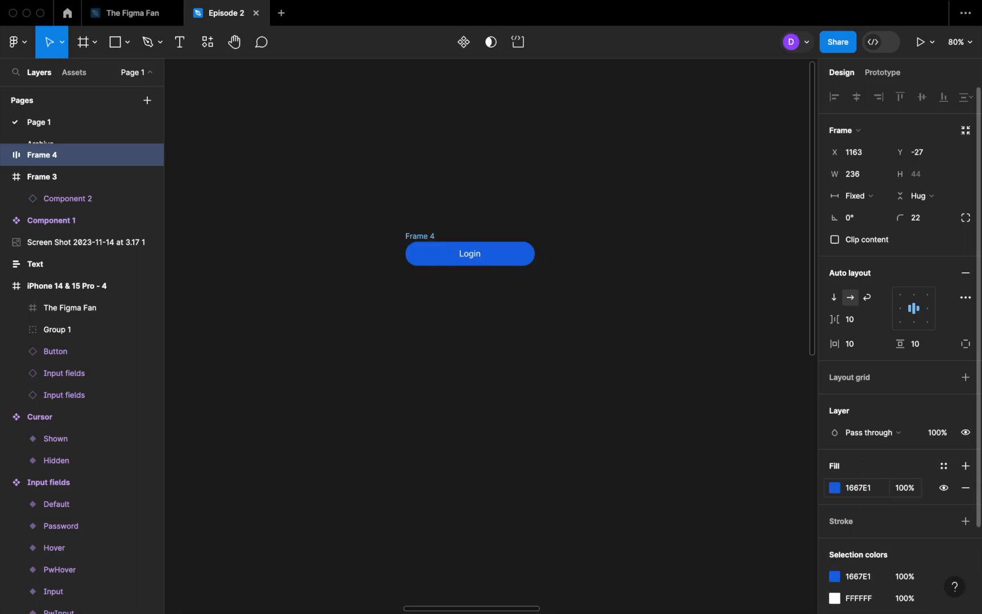
pyautogui.click(453, 271)
# Step: Rename the blue Login frame as "default"
pyautogui.doubleClick(419, 235)
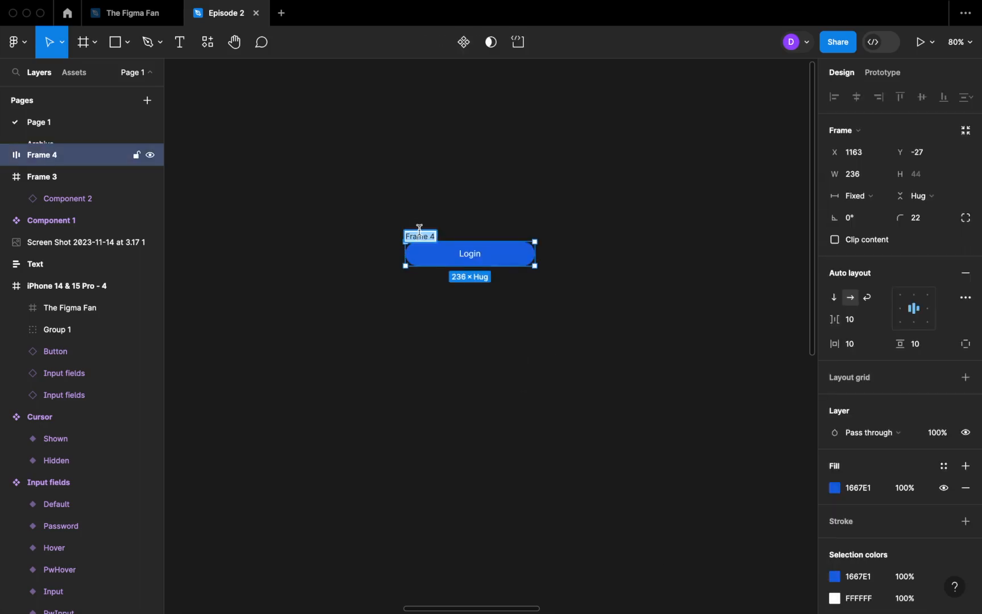
pyautogui.write('default')
pyautogui.click(477, 335)
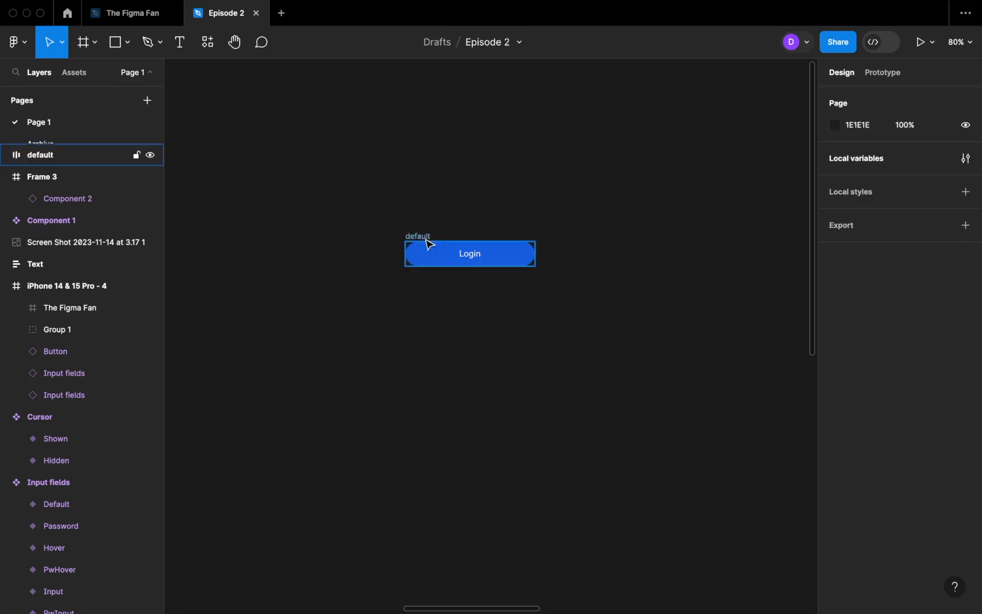
# Step: Duplicate the default button frame directly below the original and rename the copy "hover"
pyautogui.moveTo(420, 237); pyautogui.dragTo(419, 284)
pyautogui.doubleClick(422, 285)
pyautogui.write('hover')
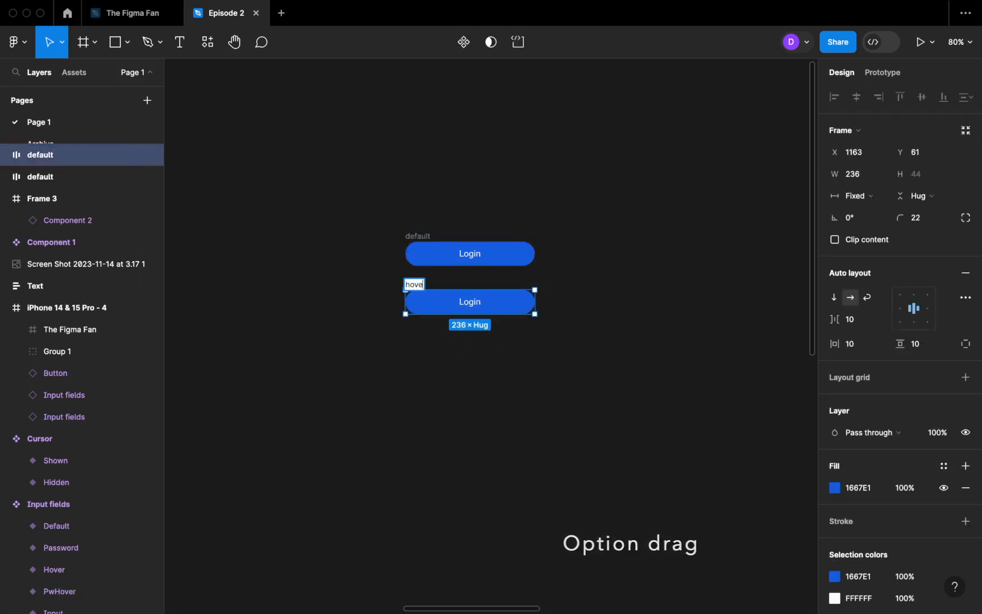
pyautogui.click(482, 360)
# Step: Change the hover button's fill to a darker blue
pyautogui.click(514, 310)
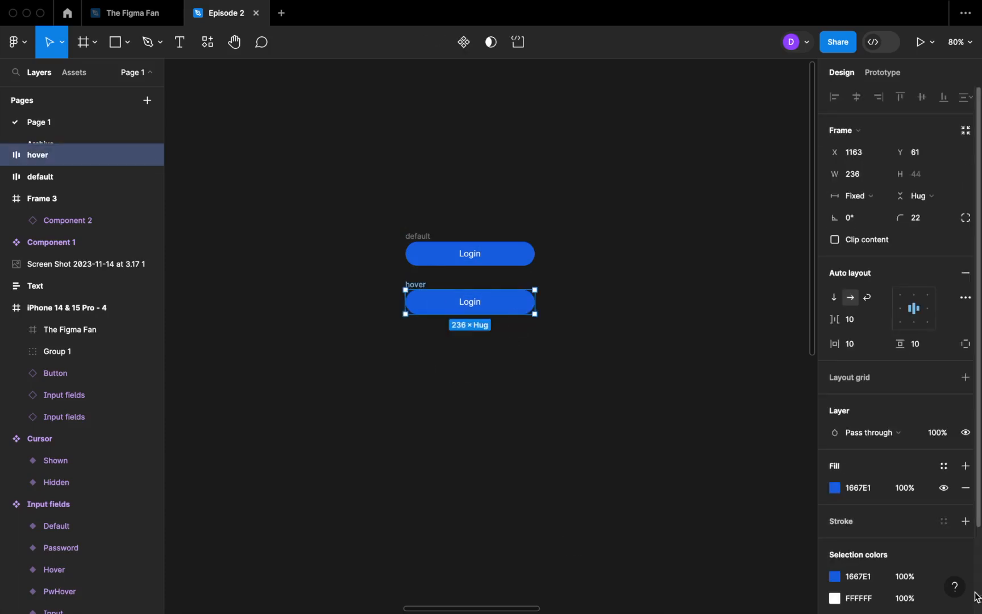
pyautogui.click(875, 489)
pyautogui.doubleClick(874, 490)
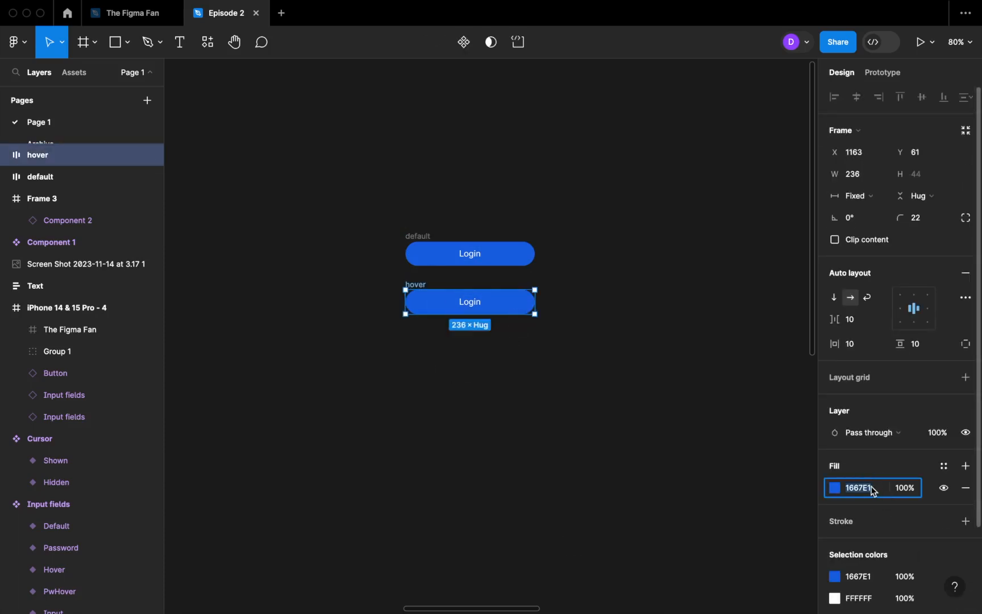
pyautogui.write('0')
pyautogui.press('Return')
pyautogui.click(640, 402)
# Step: Combine the default and hover button frames into one component set with two variants
pyautogui.moveTo(584, 346); pyautogui.dragTo(375, 208)
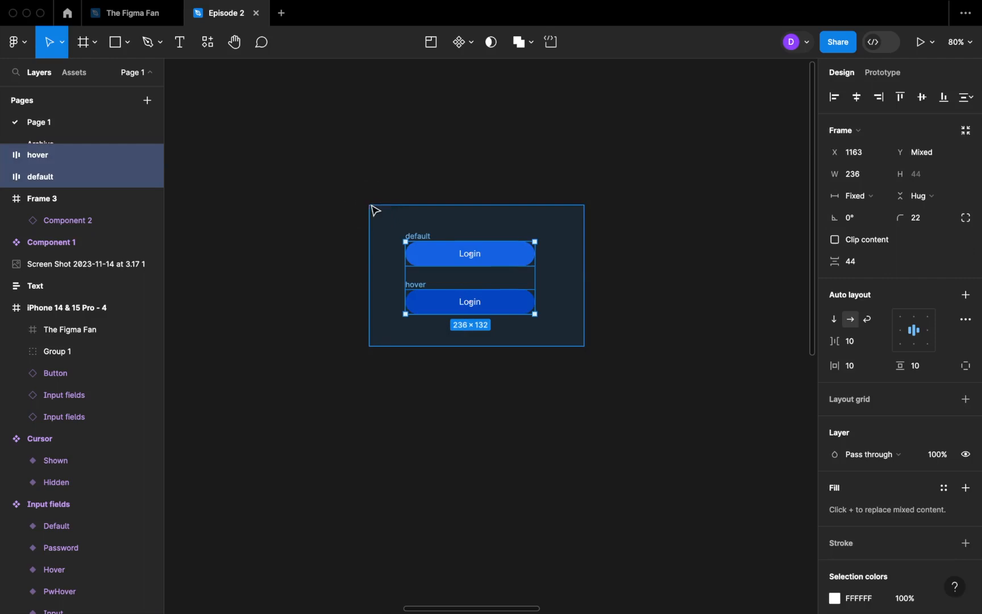
pyautogui.click(469, 43)
pyautogui.click(470, 109)
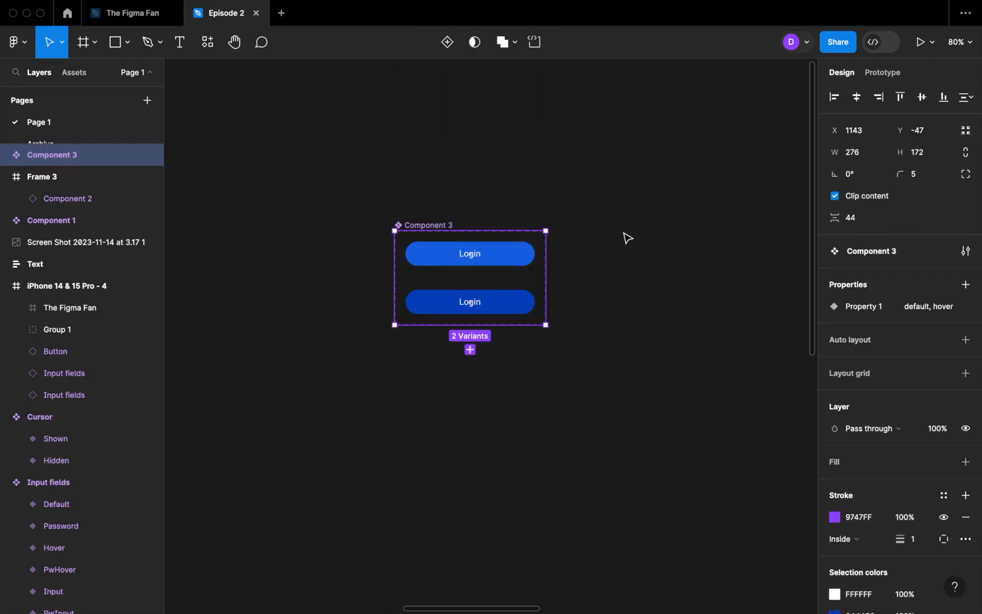
pyautogui.click(627, 238)
# Step: Rename the new Login button component set as "button"
pyautogui.doubleClick(430, 225)
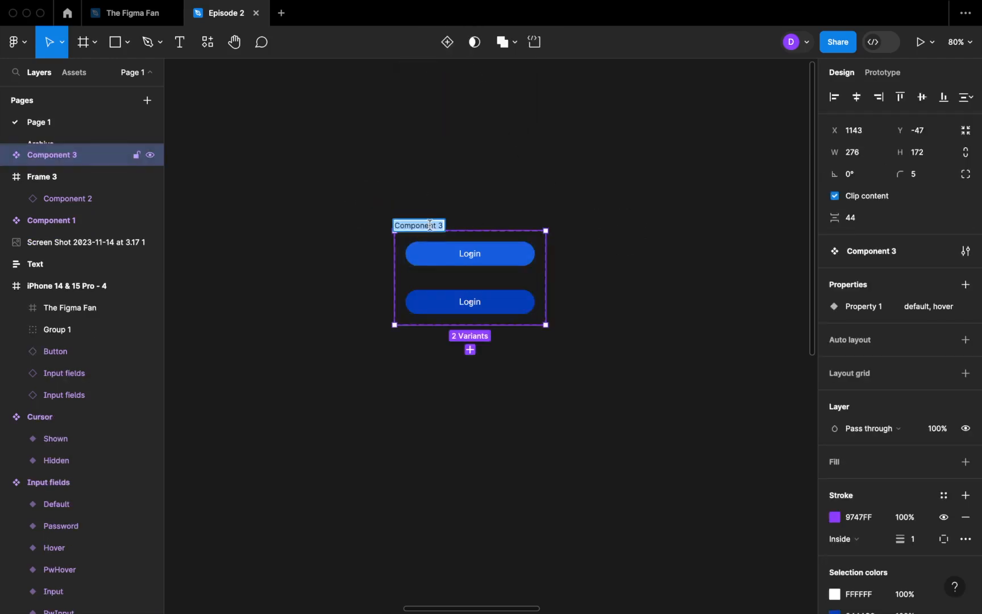
pyautogui.write('button')
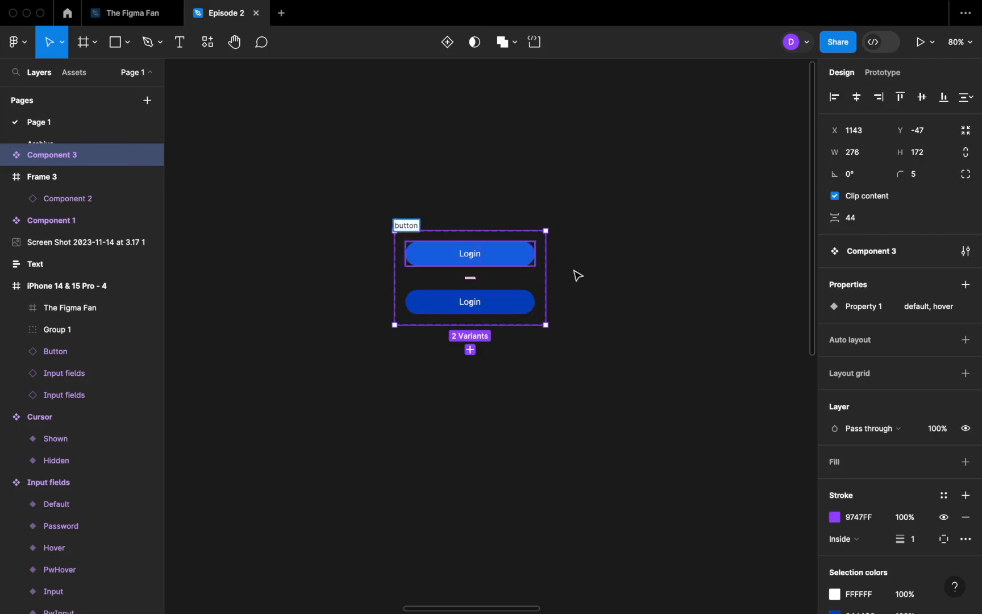
pyautogui.click(598, 278)
# Step: Connect the default button variant to the hover variant with a While hovering interaction
pyautogui.click(882, 73)
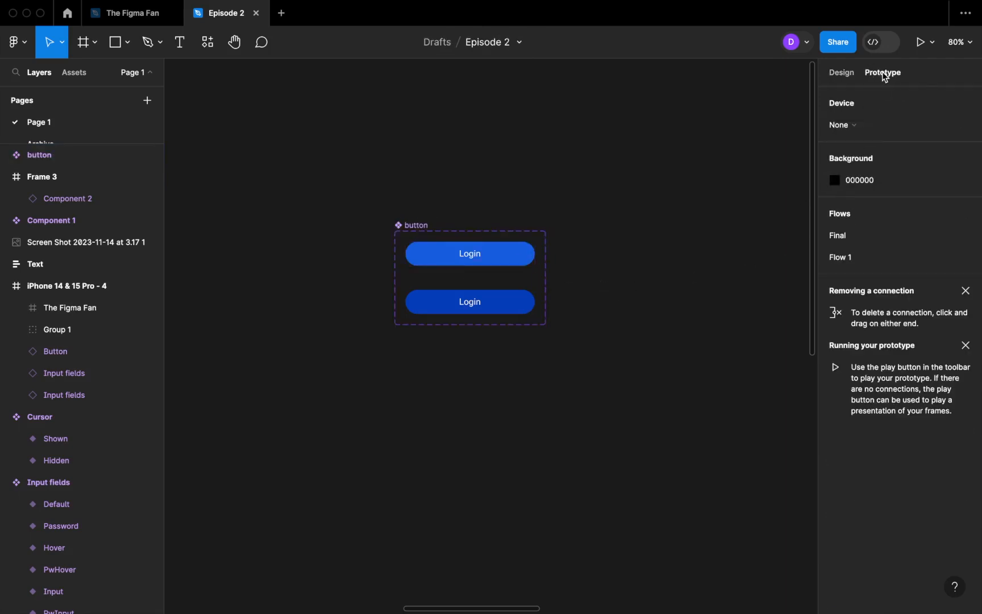
pyautogui.click(493, 268)
pyautogui.moveTo(470, 266); pyautogui.dragTo(468, 301)
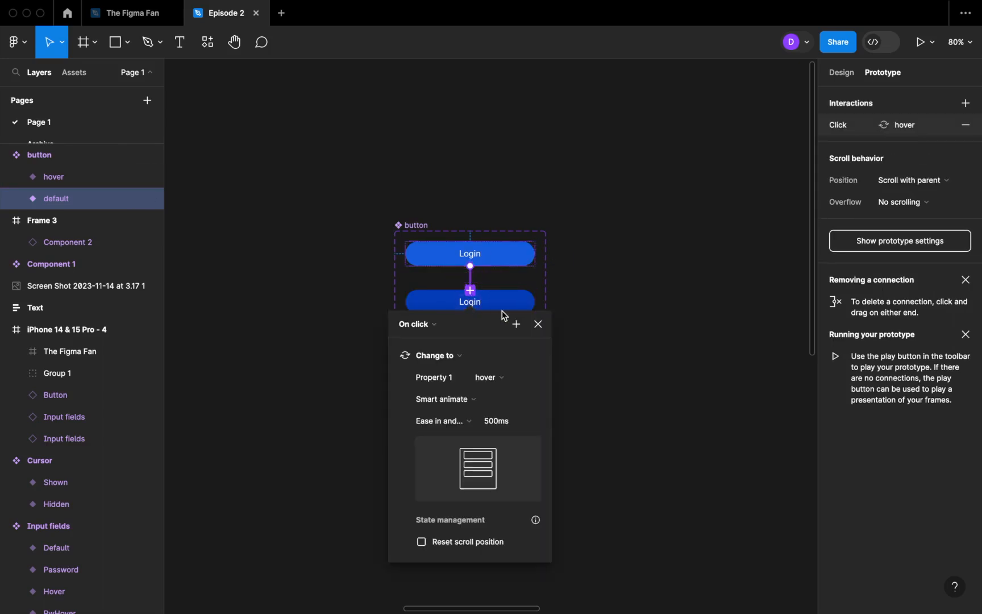
pyautogui.click(424, 327)
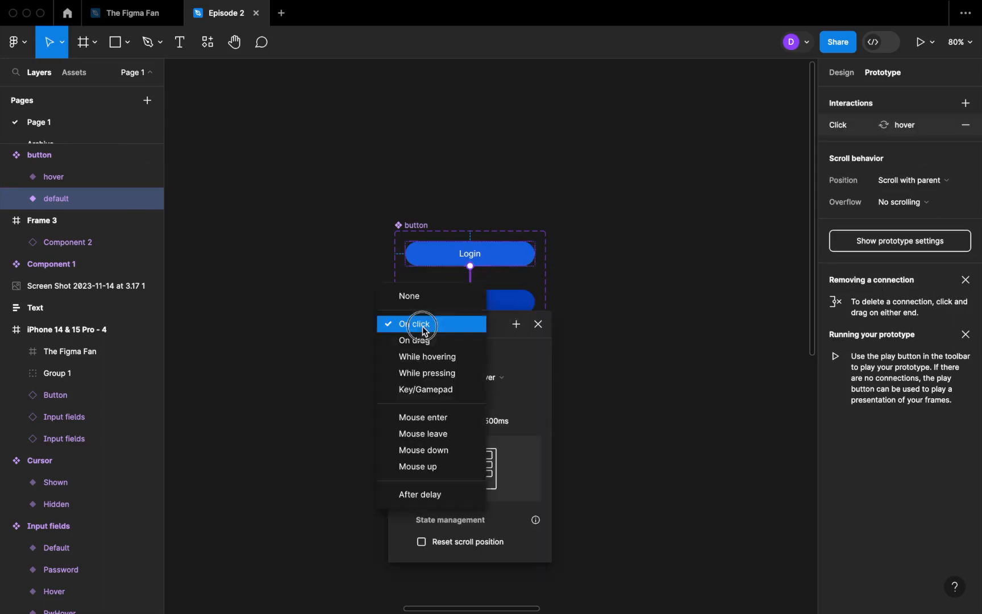
pyautogui.click(423, 356)
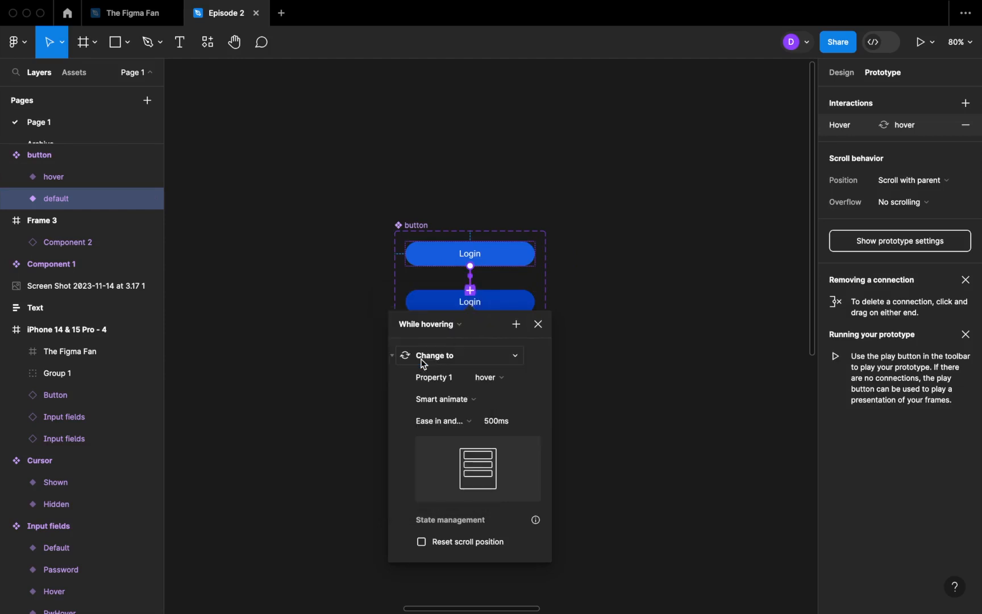
# Step: Set the button's hover transition to Dissolve with a duration of 300 ms
pyautogui.click(431, 398)
pyautogui.click(446, 382)
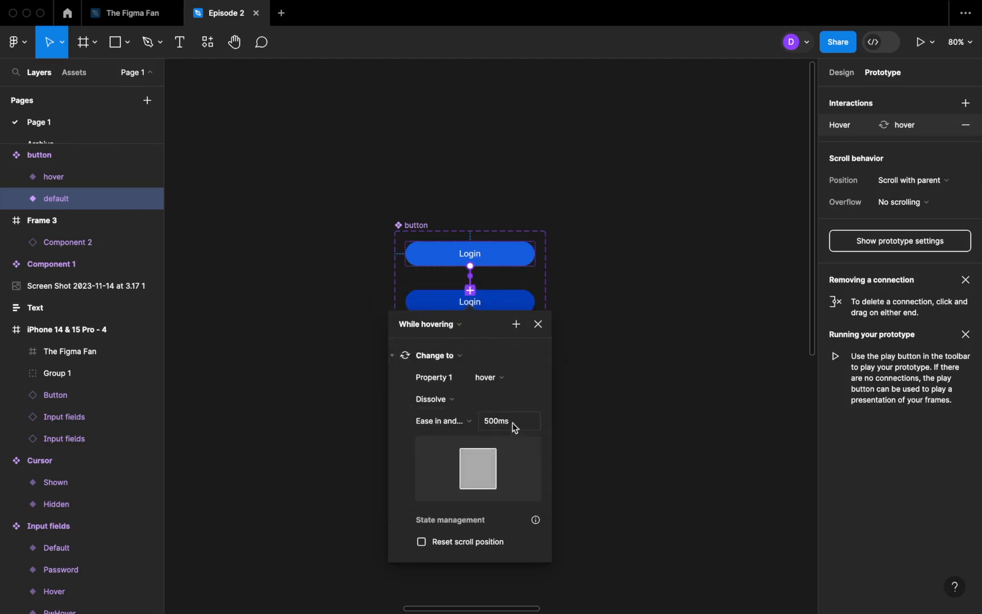
pyautogui.click(511, 421)
pyautogui.write('300')
pyautogui.press('Return')
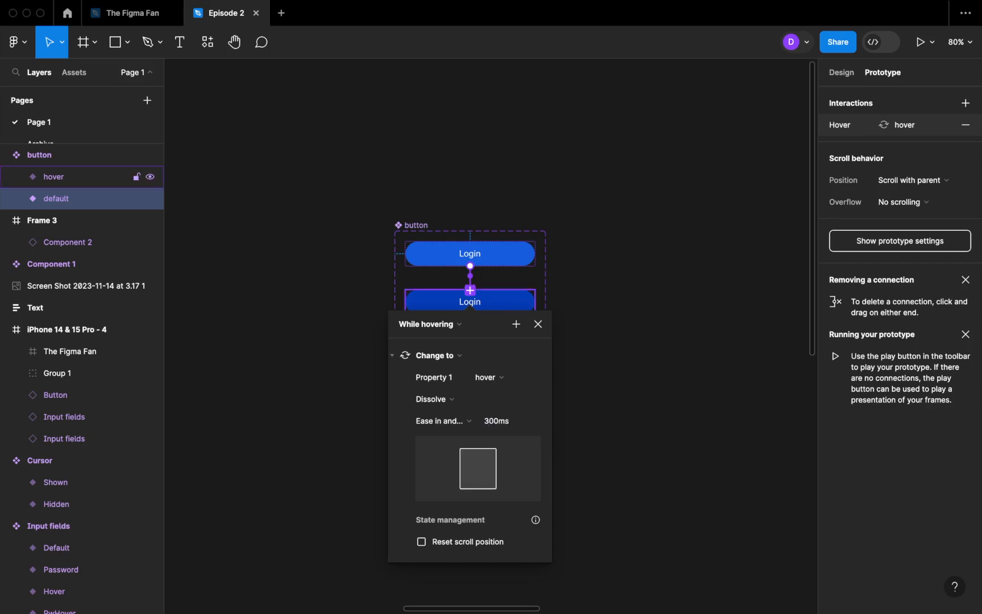
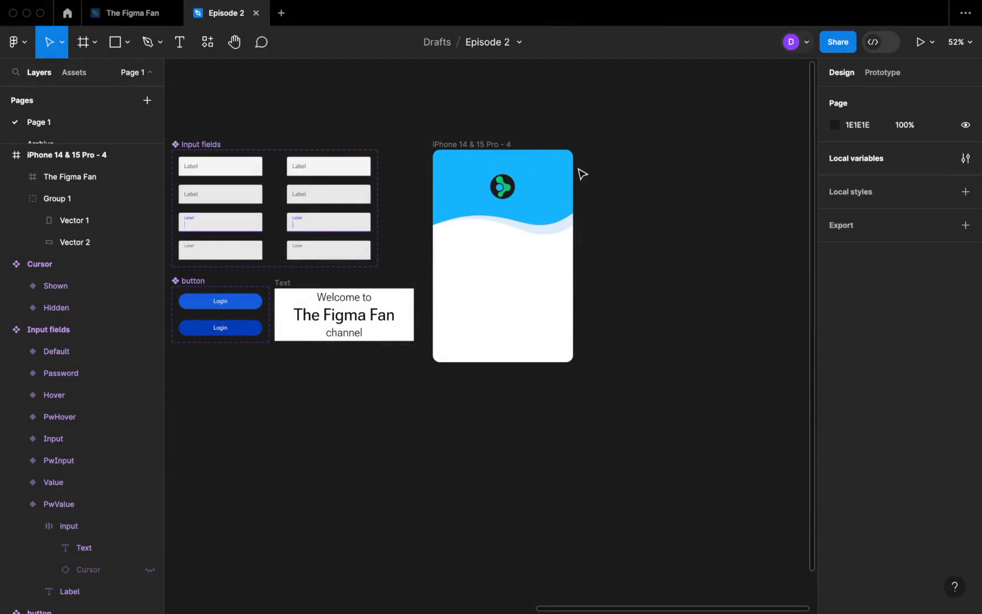
# Step: Place instances of the Default input field, the Password input field and the default Login button stacked below the wave in the phone frame
pyautogui.moveTo(551, 188)
pyautogui.mouseDown()
pyautogui.moveTo(542, 237)
pyautogui.moveTo(544, 184)
pyautogui.mouseUp()
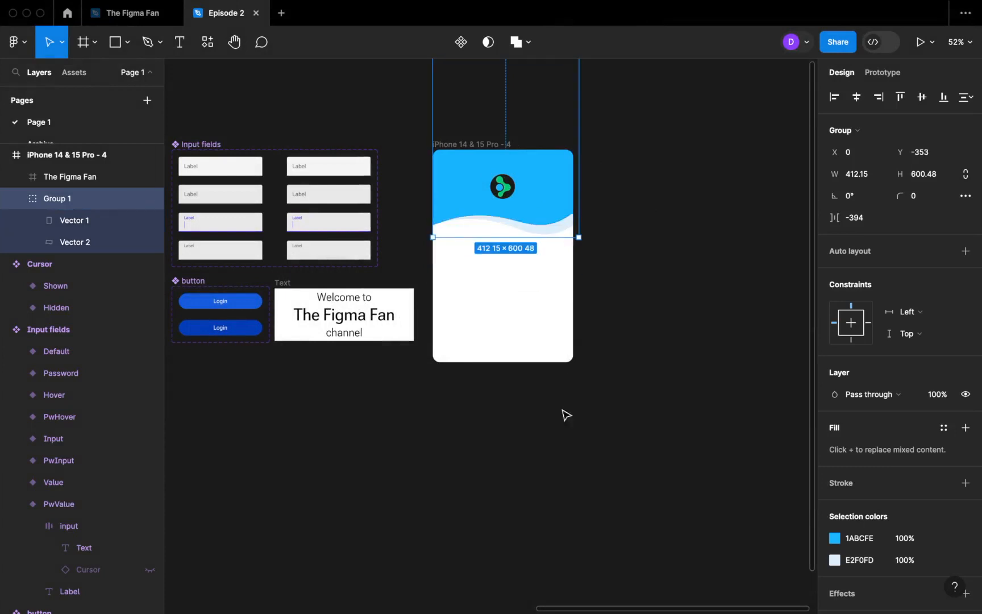
pyautogui.click(534, 440)
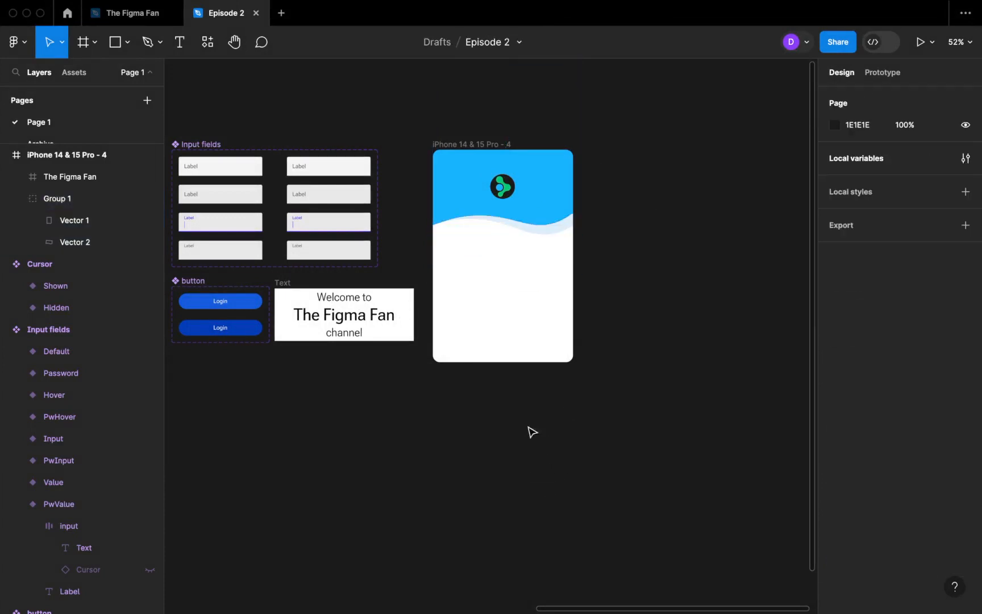
pyautogui.click(244, 172)
pyautogui.moveTo(244, 171); pyautogui.dragTo(529, 271)
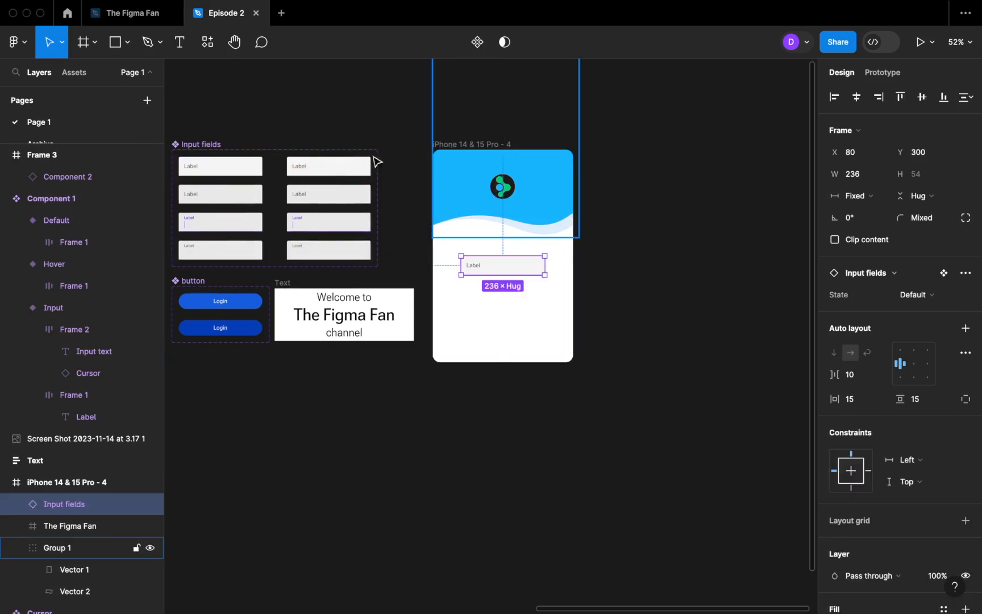
pyautogui.click(322, 165)
pyautogui.click(474, 267)
pyautogui.moveTo(477, 272); pyautogui.dragTo(503, 293)
pyautogui.click(250, 423)
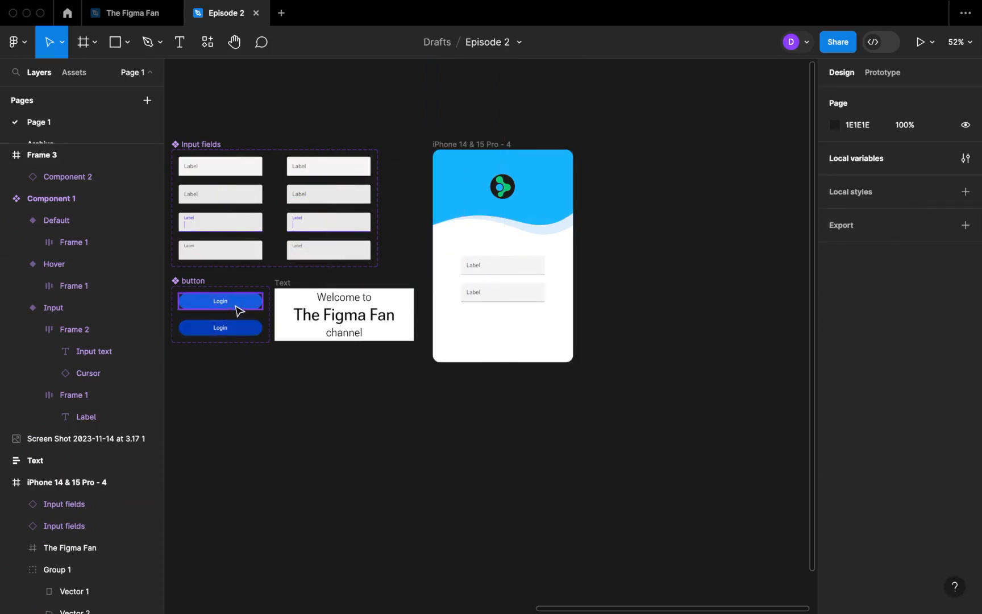
pyautogui.moveTo(238, 307); pyautogui.dragTo(519, 327)
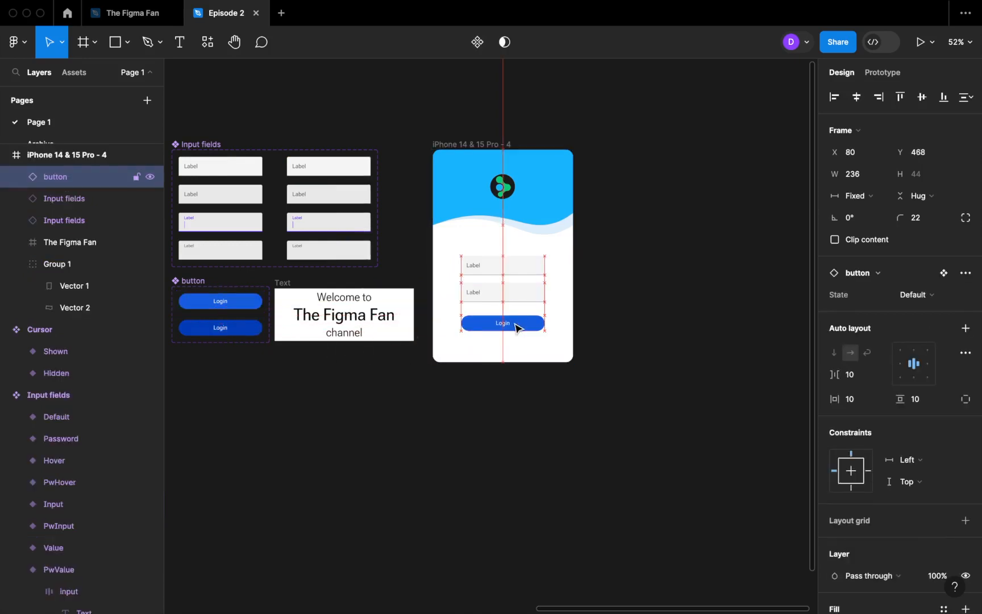
# Step: Set the vertical spacing between the two input fields to 20 and check the spacing between the lower field and the Login button
pyautogui.click(540, 277)
pyautogui.keyDown('shift'); pyautogui.click(528, 291); pyautogui.keyUp('shift')
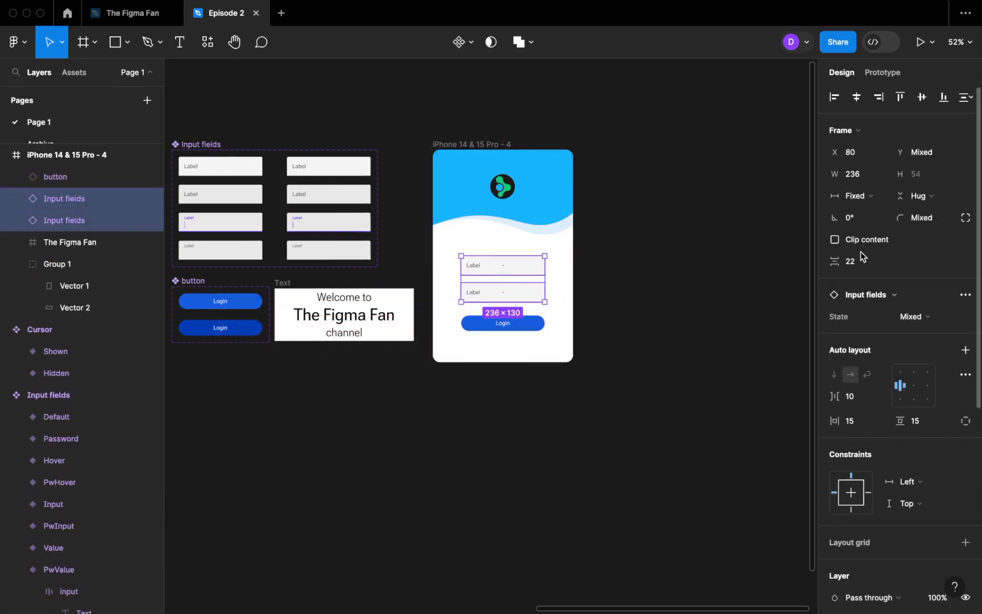
pyautogui.write('20')
pyautogui.press('Return')
pyautogui.click(530, 326)
pyautogui.keyDown('shift'); pyautogui.click(528, 294); pyautogui.keyUp('shift')
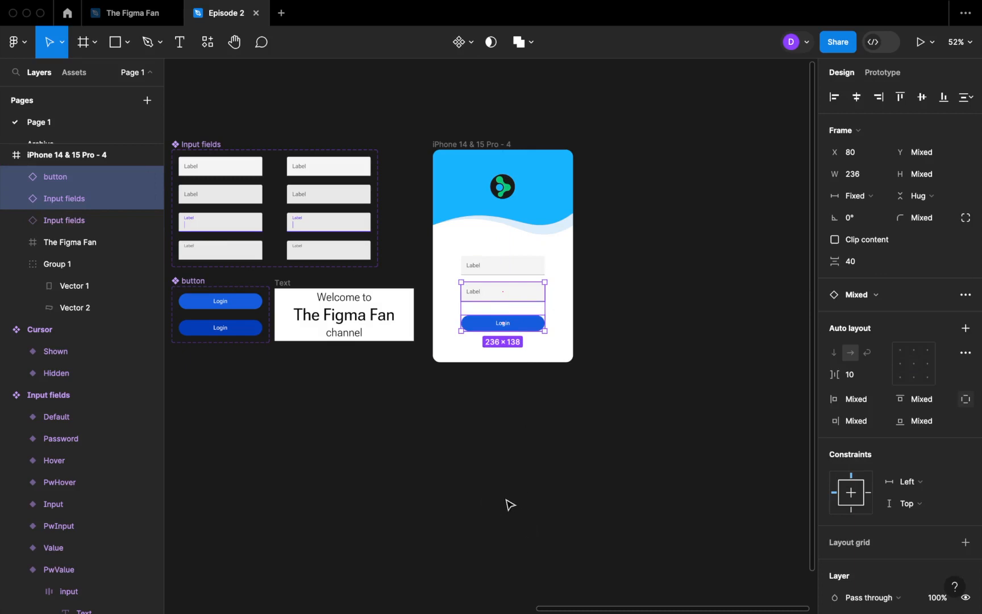
pyautogui.click(607, 377)
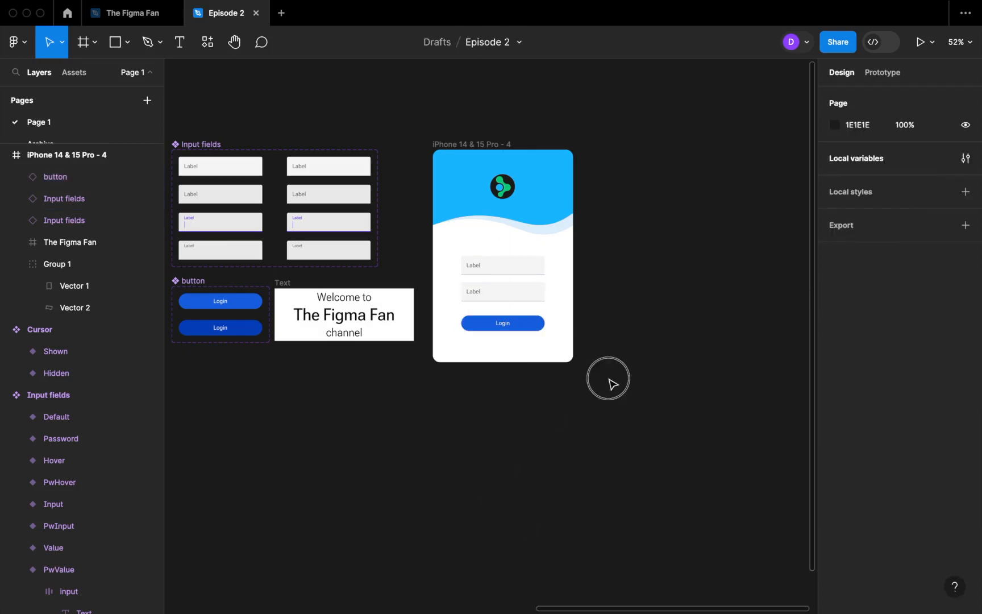
# Step: Change the upper field's label to "Username" and the lower field's label to "Password"
pyautogui.doubleClick(475, 269)
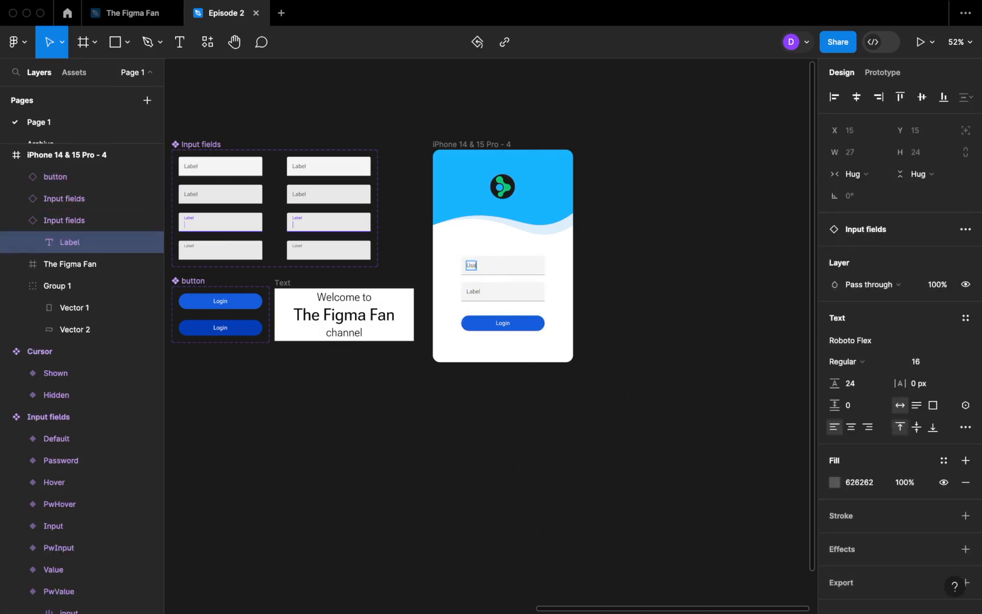
pyautogui.doubleClick(475, 292)
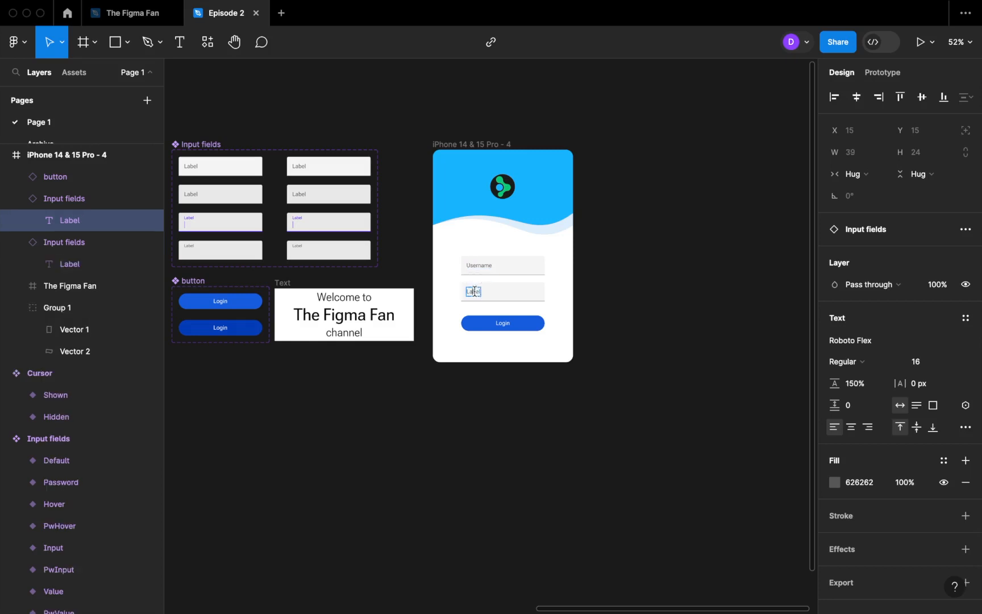
pyautogui.write('Password')
# Step: Send both input fields and the Login button to the back of the phone frame, behind the wave group
pyautogui.moveTo(613, 404); pyautogui.dragTo(448, 257)
pyautogui.click(446, 253)
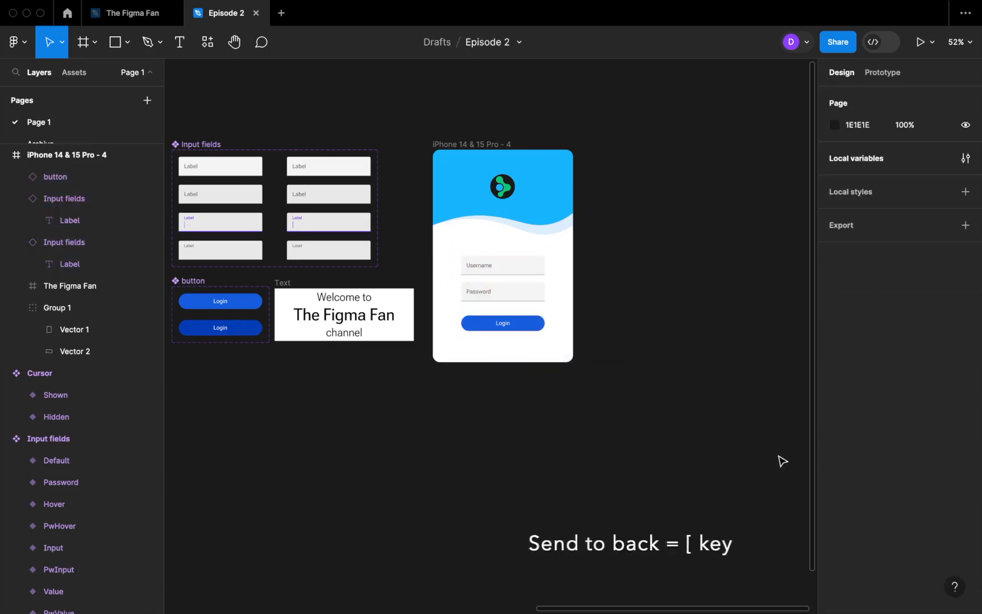
pyautogui.moveTo(584, 369); pyautogui.dragTo(459, 259)
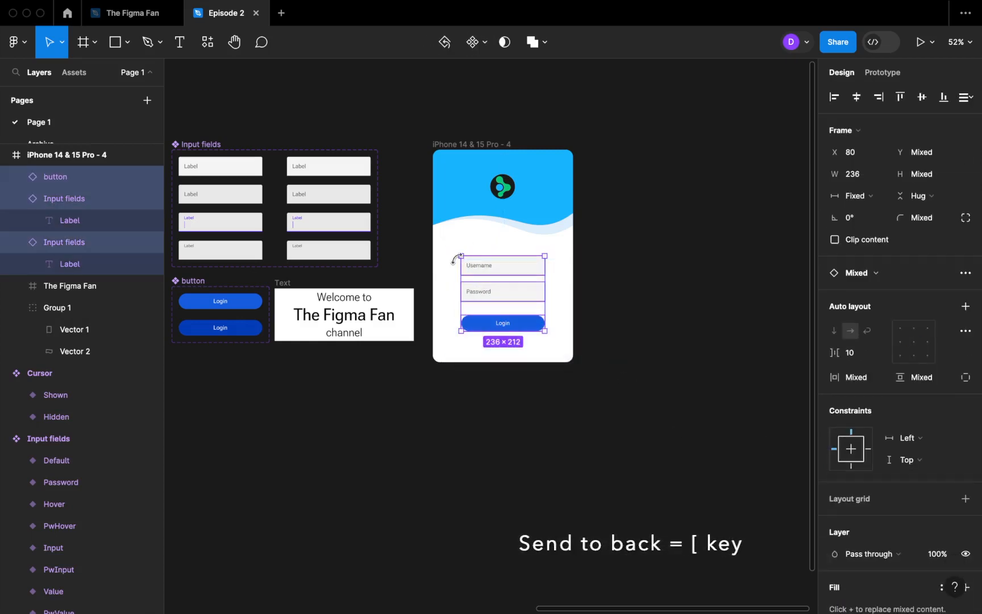
pyautogui.press('[')
pyautogui.click(685, 348)
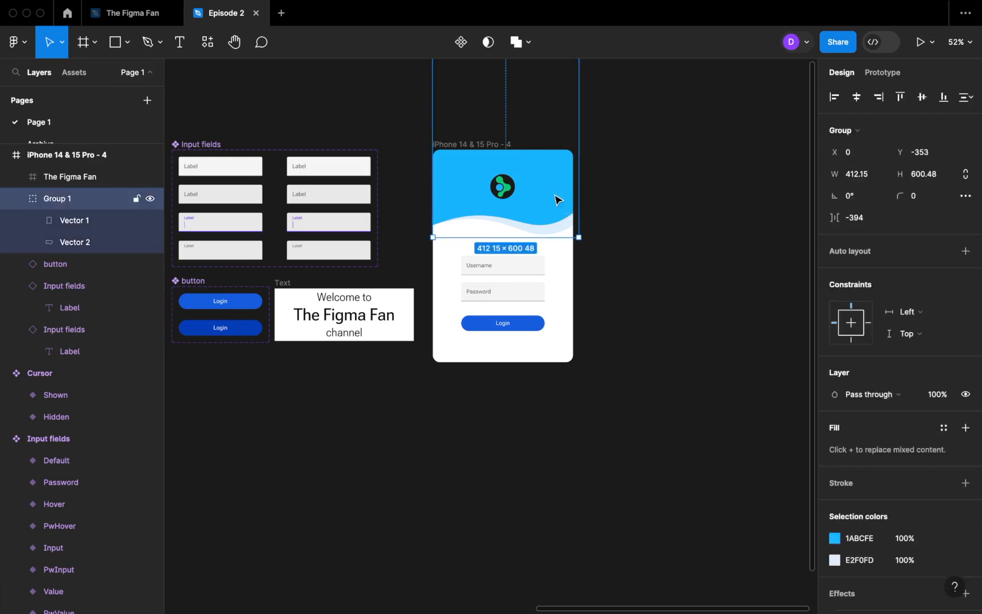
# Step: Try moving the wave group down over the login fields, and undo the move
pyautogui.moveTo(537, 197); pyautogui.dragTo(547, 272)
pyautogui.press('super+z')
pyautogui.click(586, 418)
# Step: Duplicate the login phone frame and place the copy beside the original
pyautogui.moveTo(664, 363); pyautogui.dragTo(534, 358)
pyautogui.moveTo(338, 143); pyautogui.dragTo(499, 157)
# Step: In the duplicated frame, hide both input fields and the Login button, and move the wave group down to Y 0
pyautogui.moveTo(620, 422); pyautogui.dragTo(497, 260)
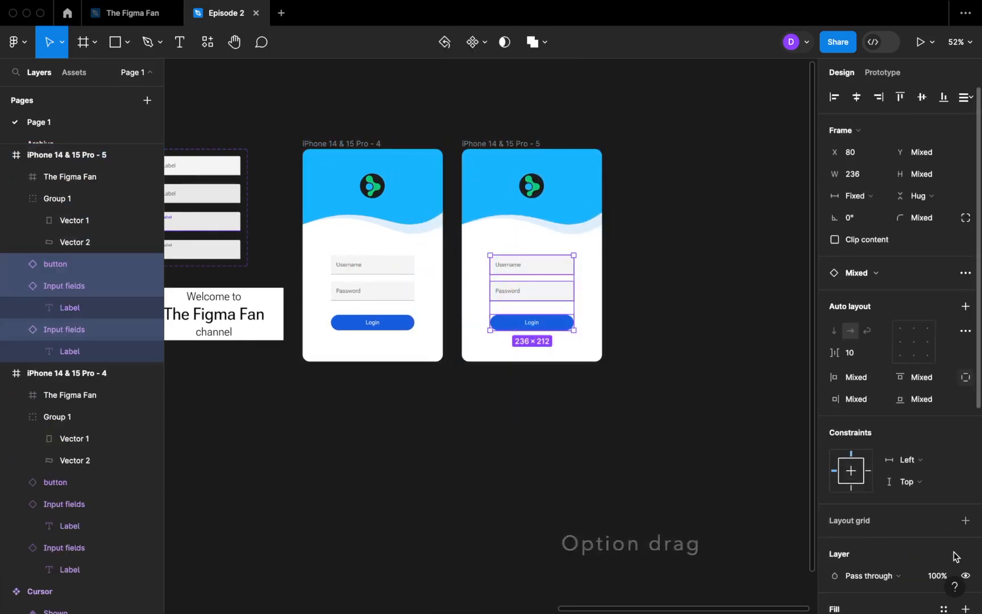
pyautogui.scroll(-3, 960, 548)
pyautogui.click(966, 494)
pyautogui.click(546, 461)
pyautogui.moveTo(581, 199); pyautogui.dragTo(574, 325)
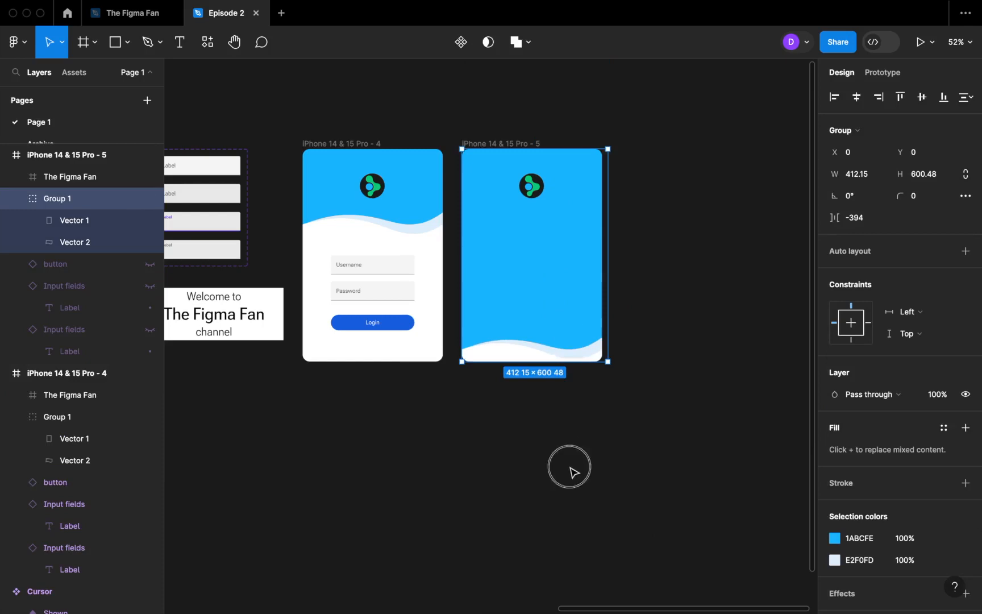
pyautogui.click(570, 469)
# Step: Duplicate the blue-filled frame beside it and move the copy's wave group back up to header height
pyautogui.click(496, 147)
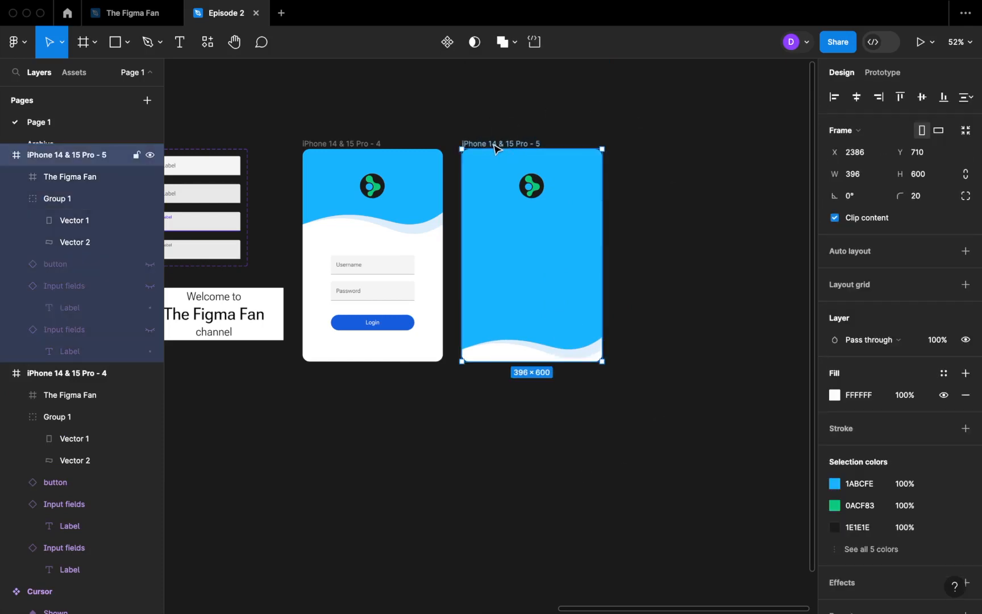
pyautogui.moveTo(496, 146); pyautogui.dragTo(655, 148)
pyautogui.click(675, 497)
pyautogui.click(715, 332)
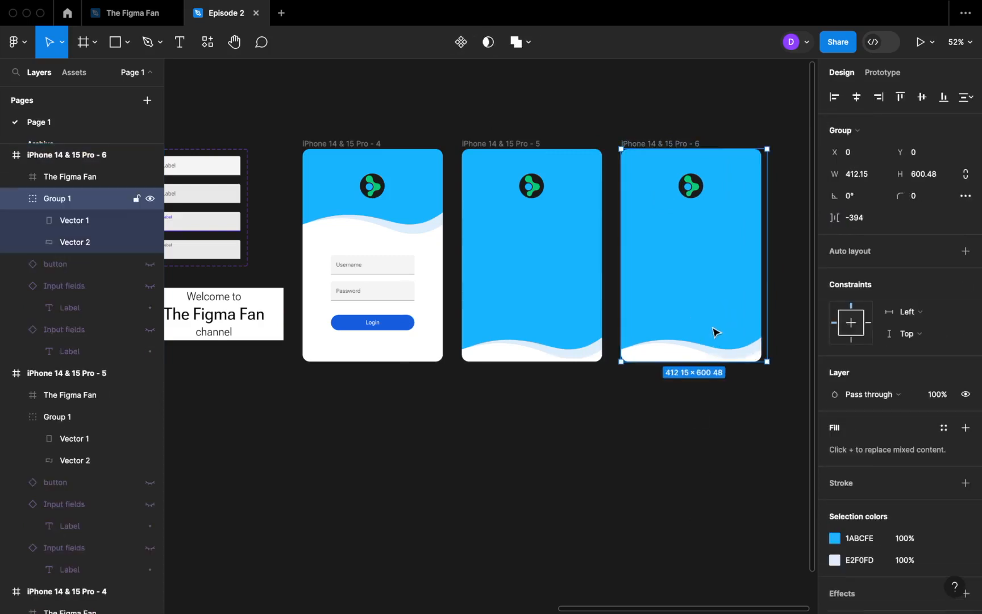
pyautogui.moveTo(717, 339); pyautogui.dragTo(717, 218)
pyautogui.click(705, 426)
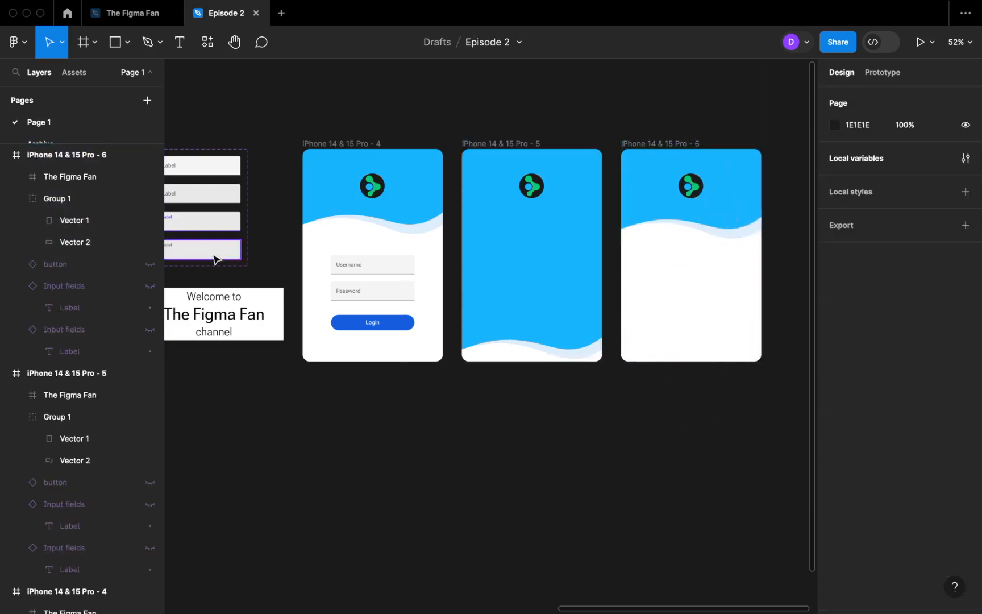
# Step: Move the "Welcome to The Figma Fan channel" text frame into the third phone frame, below the wave
pyautogui.click(190, 291)
pyautogui.click(211, 395)
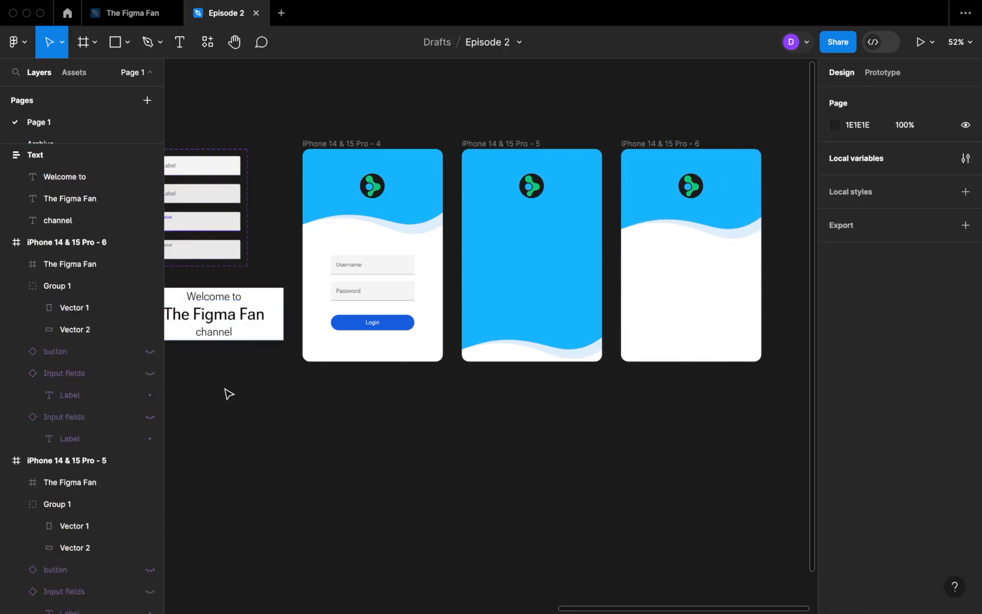
pyautogui.moveTo(227, 386); pyautogui.dragTo(247, 387)
pyautogui.click(190, 309)
pyautogui.moveTo(172, 282); pyautogui.dragTo(676, 262)
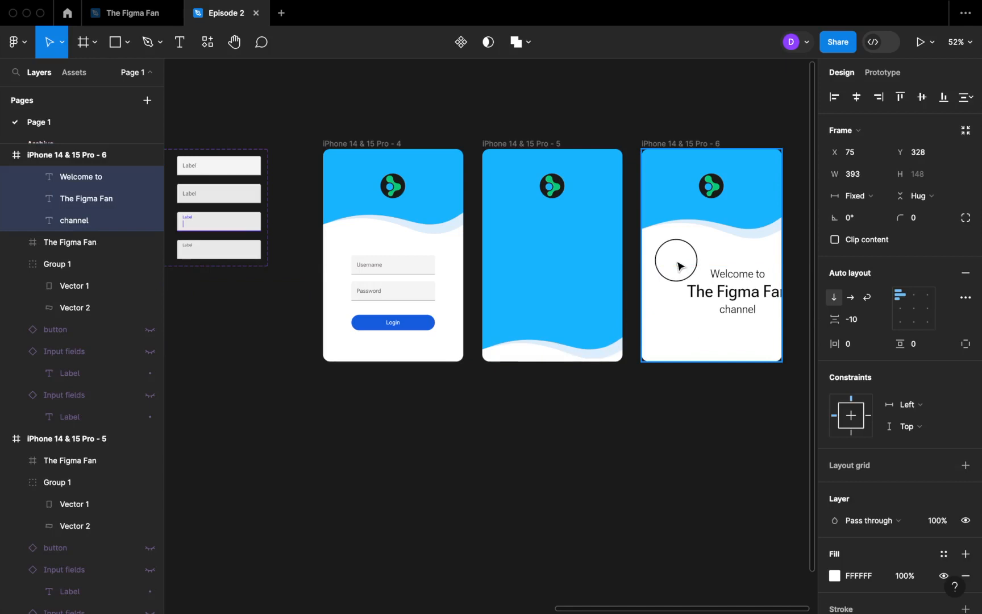
# Step: Position the welcome text frame at X 0, Y 300 within the third phone frame
pyautogui.click(923, 155)
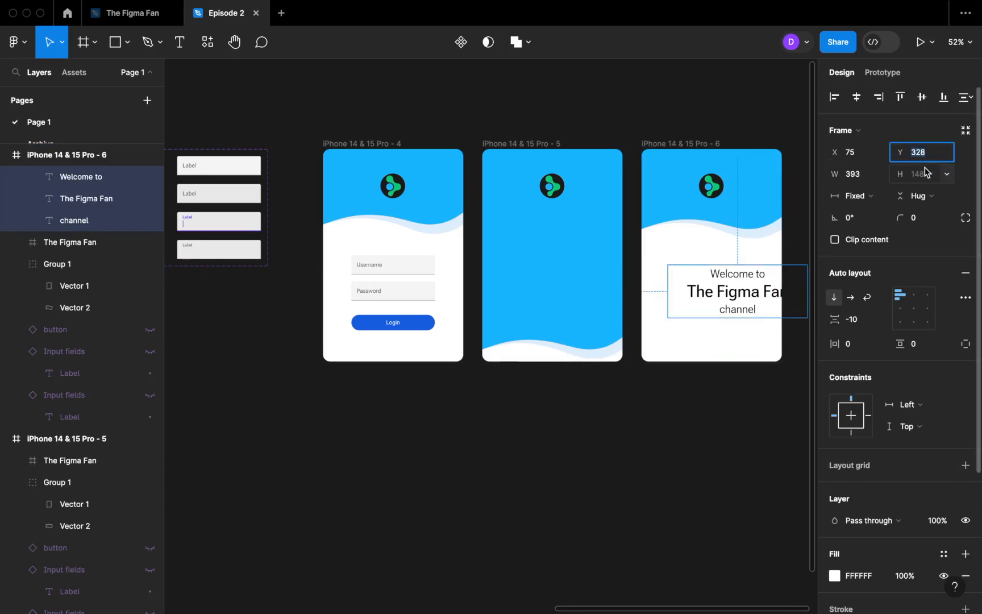
pyautogui.write('300')
pyautogui.click(863, 156)
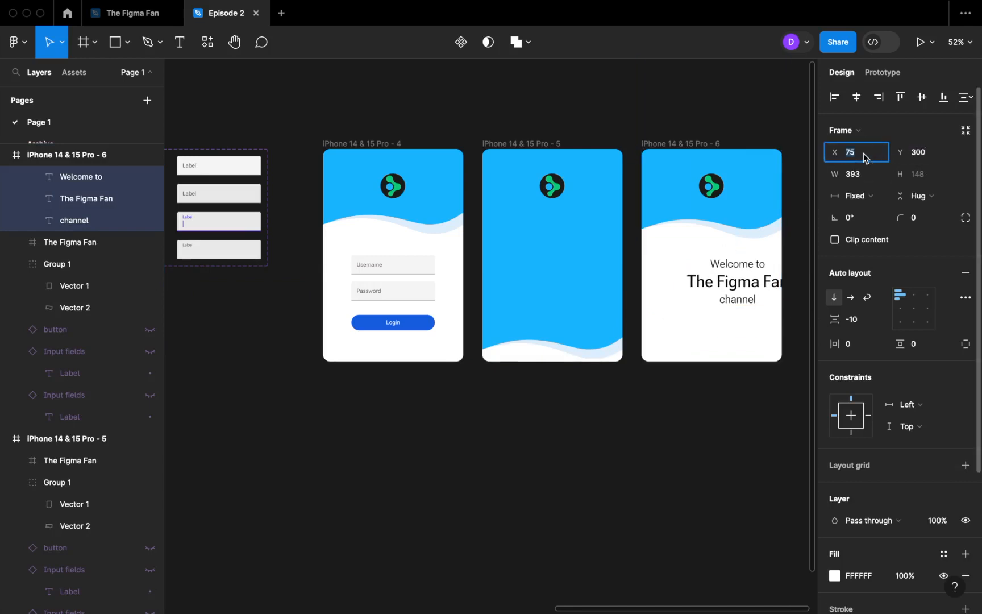
pyautogui.write('0')
pyautogui.press('Return')
pyautogui.click(694, 432)
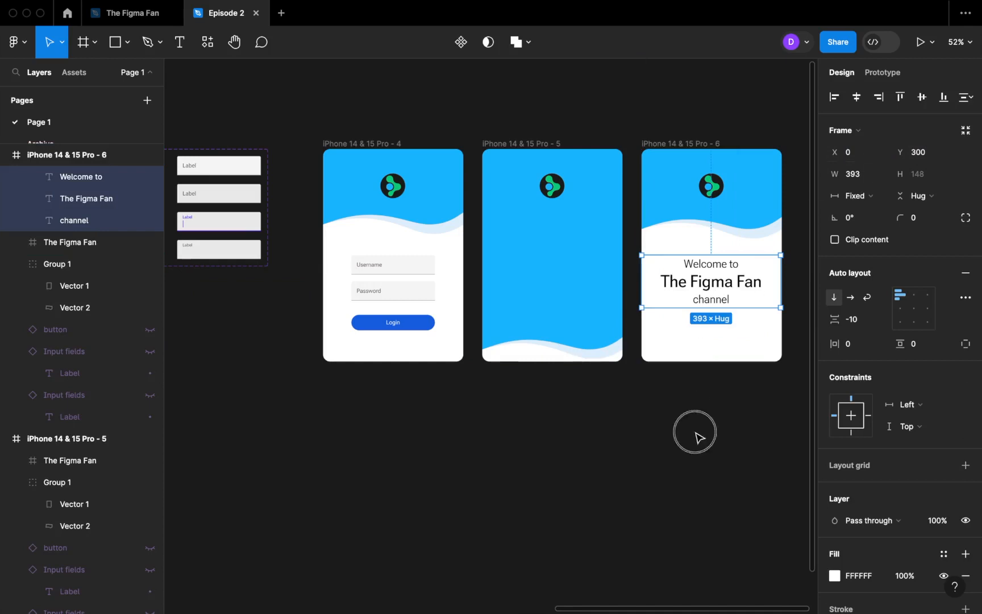
# Step: Send the welcome text frame to the back of the third phone frame, behind the wave group
pyautogui.click(703, 284)
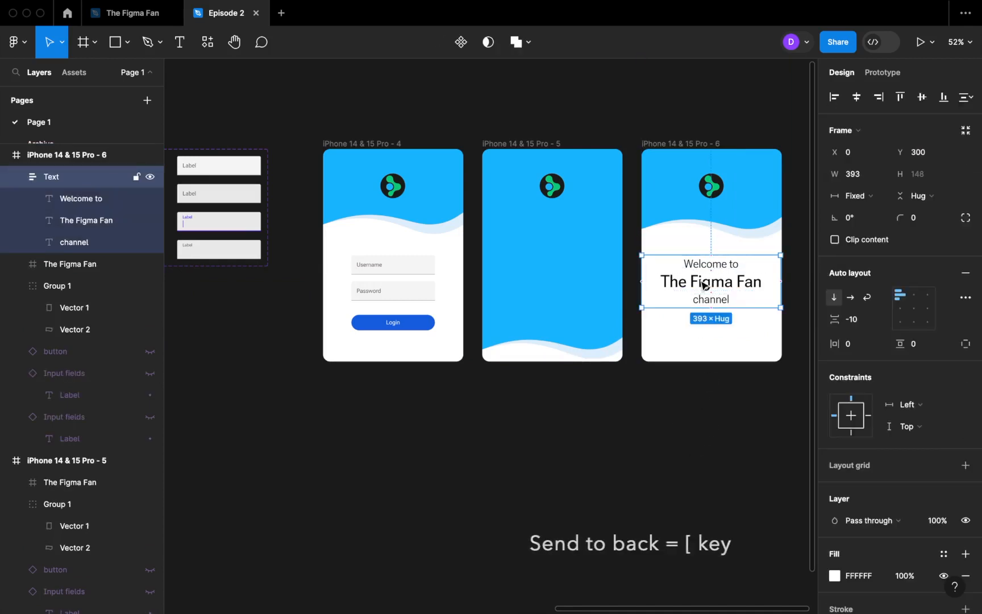
pyautogui.press('[')
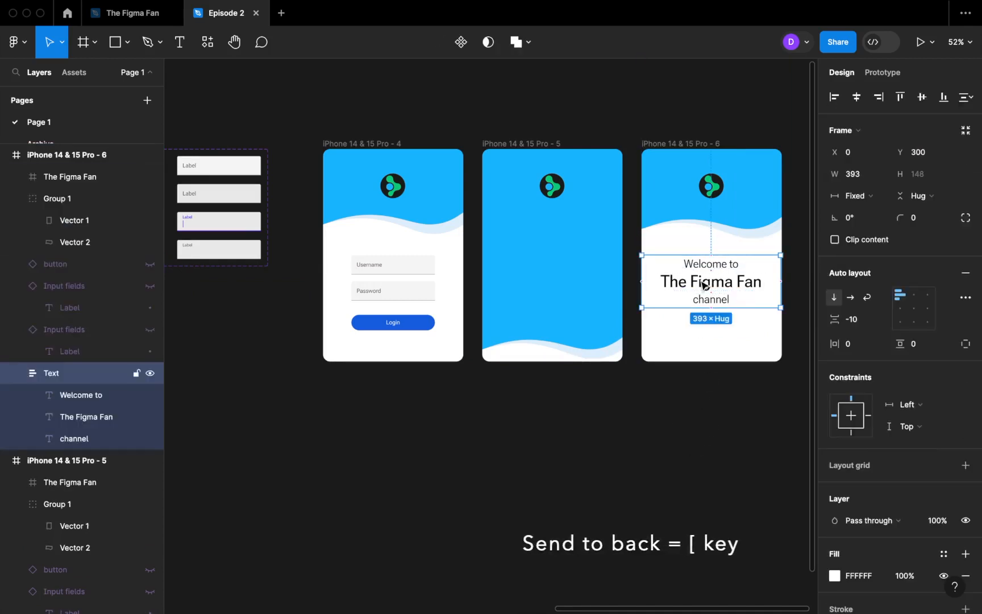
pyautogui.click(690, 419)
# Step: Try moving the third frame's wave group down over the welcome text, and undo the move
pyautogui.moveTo(755, 203); pyautogui.dragTo(749, 292)
pyautogui.press('super+z')
pyautogui.click(684, 437)
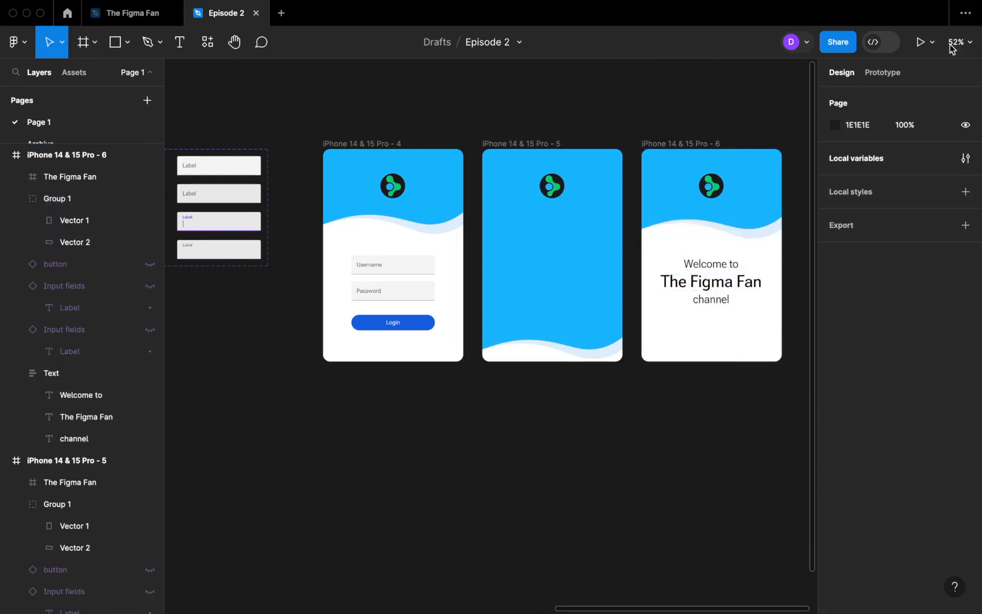
# Step: Connect the first frame's Login button to the second phone frame with an On click Smart animate interaction of 500 ms
pyautogui.click(880, 73)
pyautogui.hscroll(2, 597, 428)
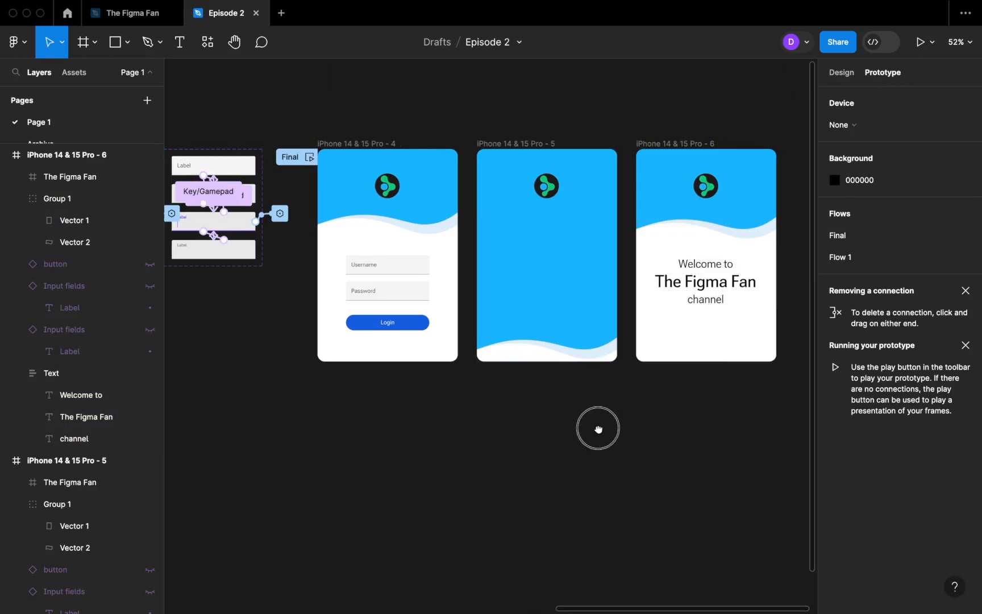
pyautogui.hscroll(5, 598, 428)
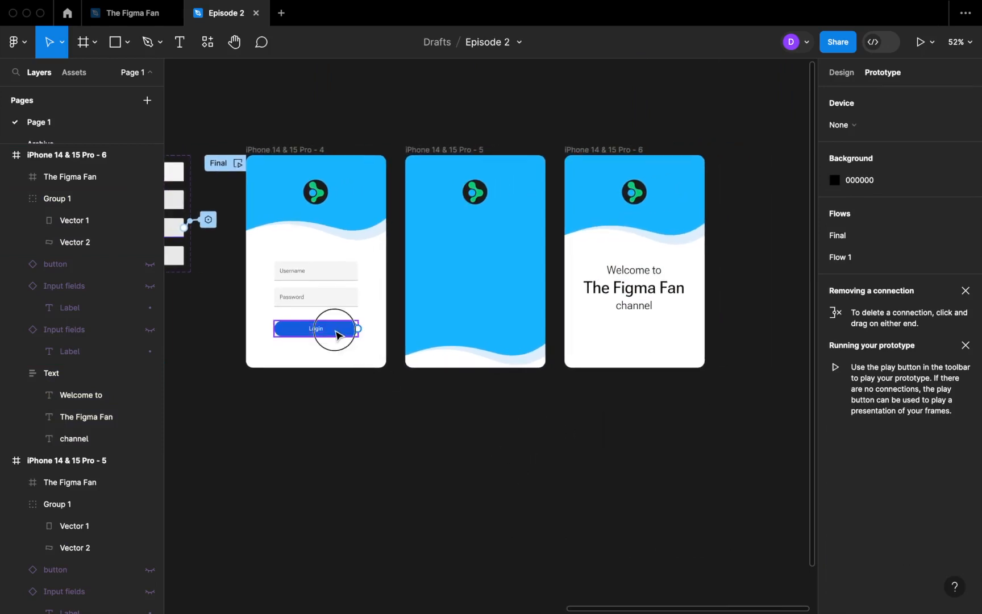
pyautogui.click(317, 335)
pyautogui.moveTo(316, 336); pyautogui.dragTo(500, 271)
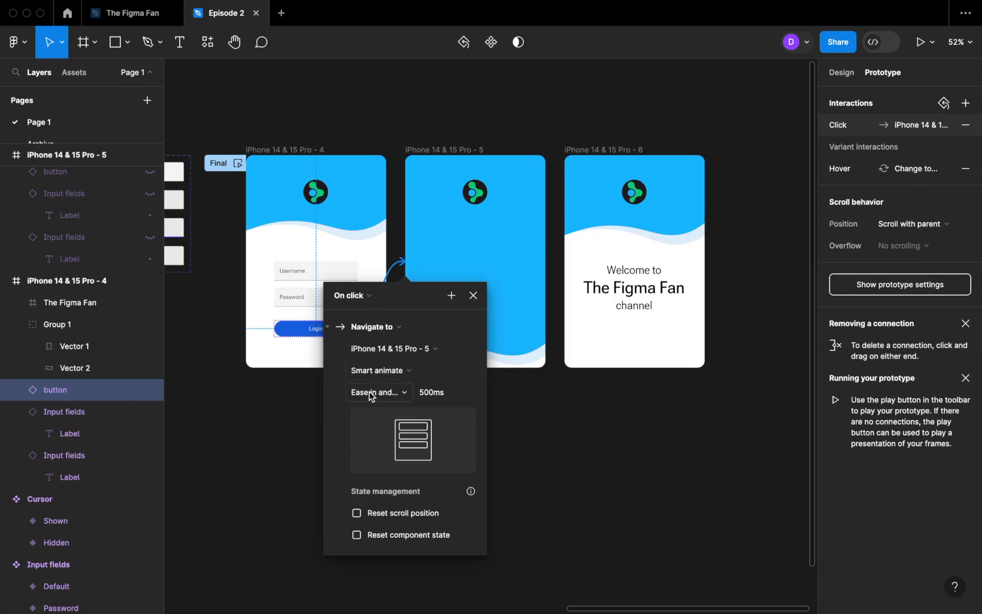
pyautogui.click(473, 295)
# Step: Connect the second phone frame to the third with an After delay interaction of 400 ms using Smart animate
pyautogui.click(465, 151)
pyautogui.moveTo(545, 262); pyautogui.dragTo(596, 265)
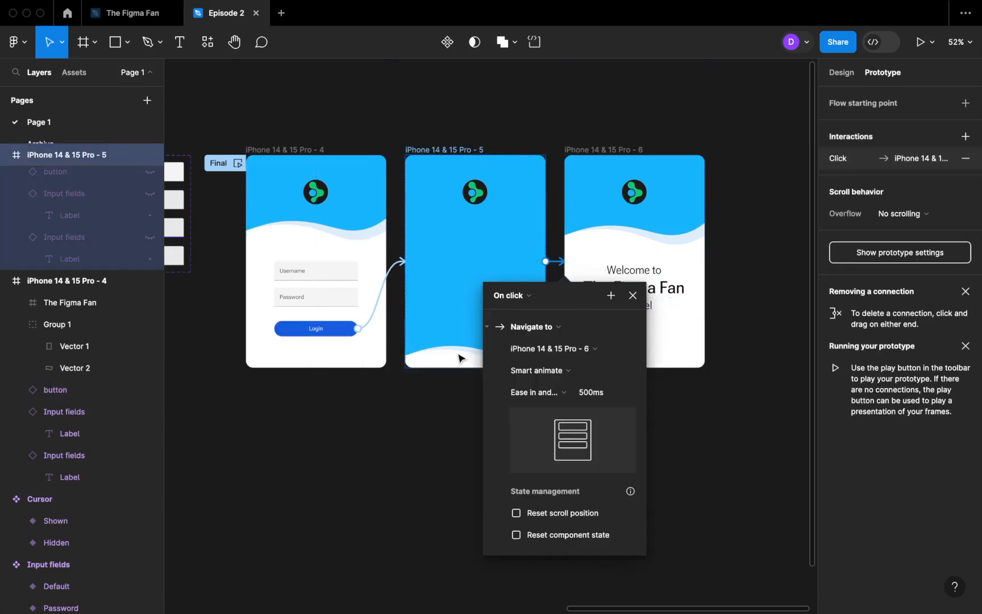
pyautogui.click(505, 293)
pyautogui.click(511, 465)
pyautogui.click(527, 317)
pyautogui.write('400')
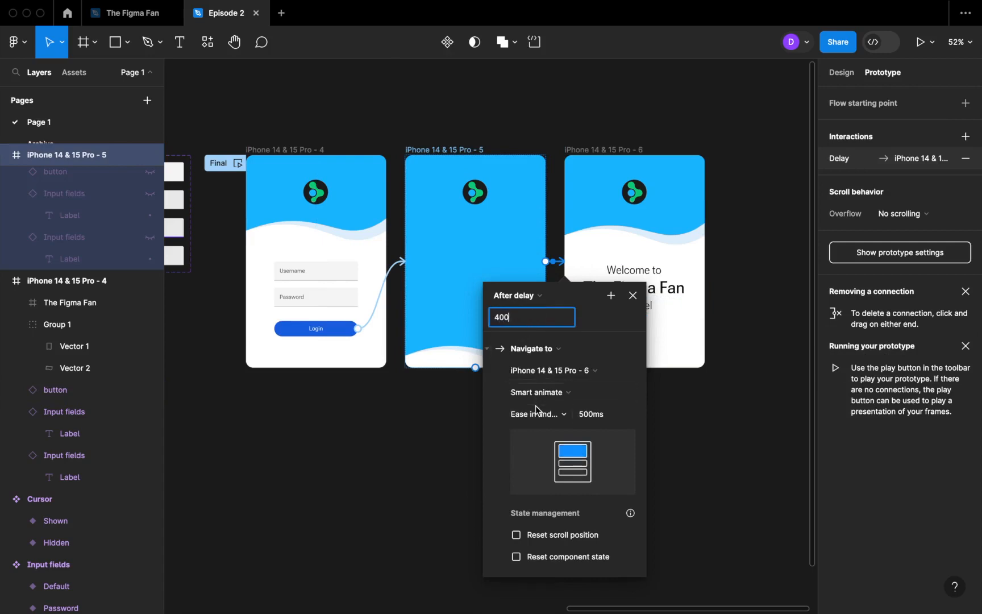
pyautogui.click(633, 295)
pyautogui.click(552, 114)
# Step: Preview the Final flow and enter "The Figma Fan" in the Username field
pyautogui.click(230, 164)
pyautogui.click(236, 165)
pyautogui.click(388, 322)
pyautogui.write('The Figma Fan')
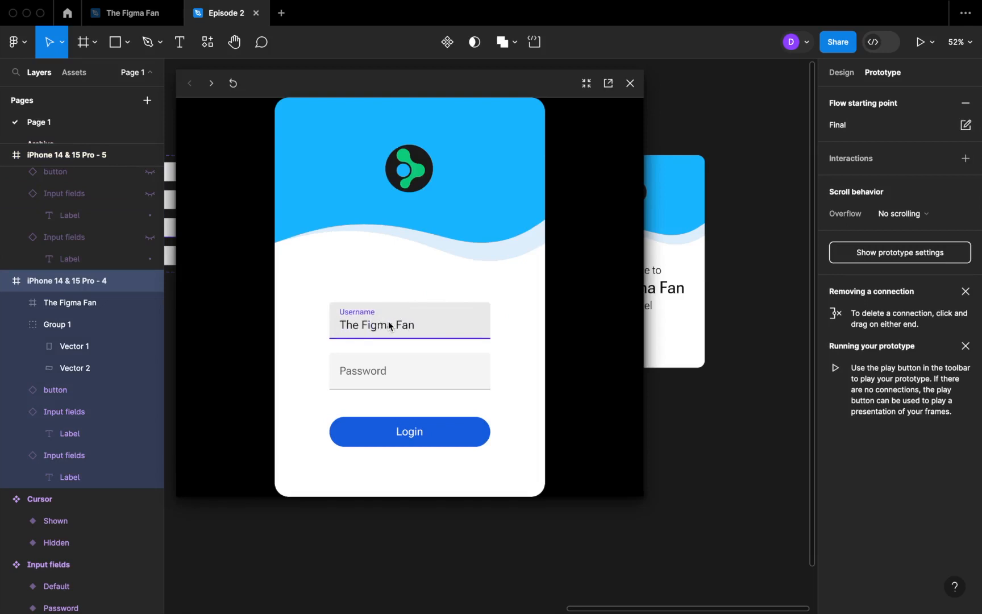
# Step: Enter a password in the prototype's Password field and log in to test the transition to the welcome screen
pyautogui.press('Tab')
pyautogui.write('*****')
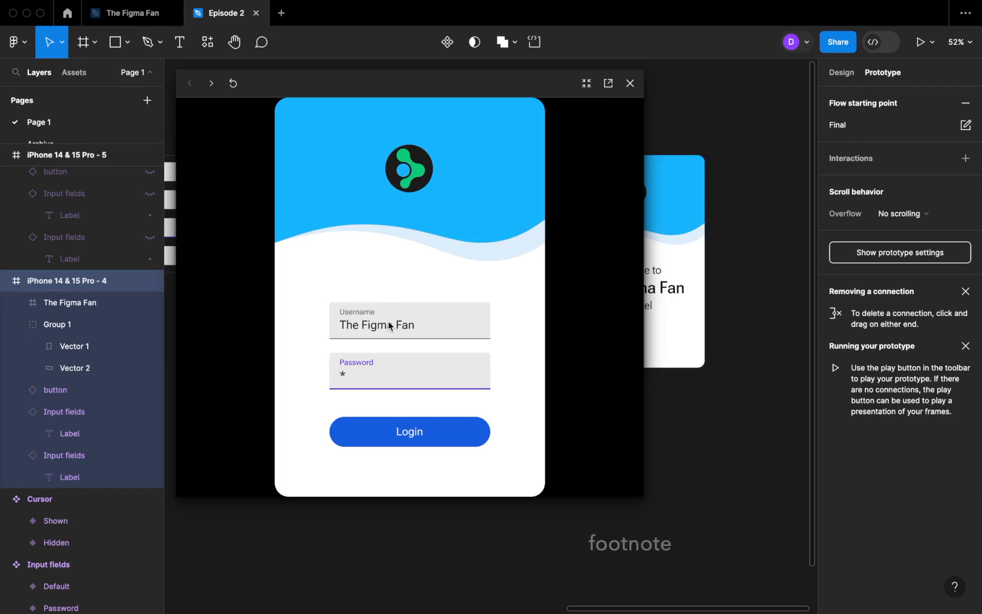
pyautogui.write('**')
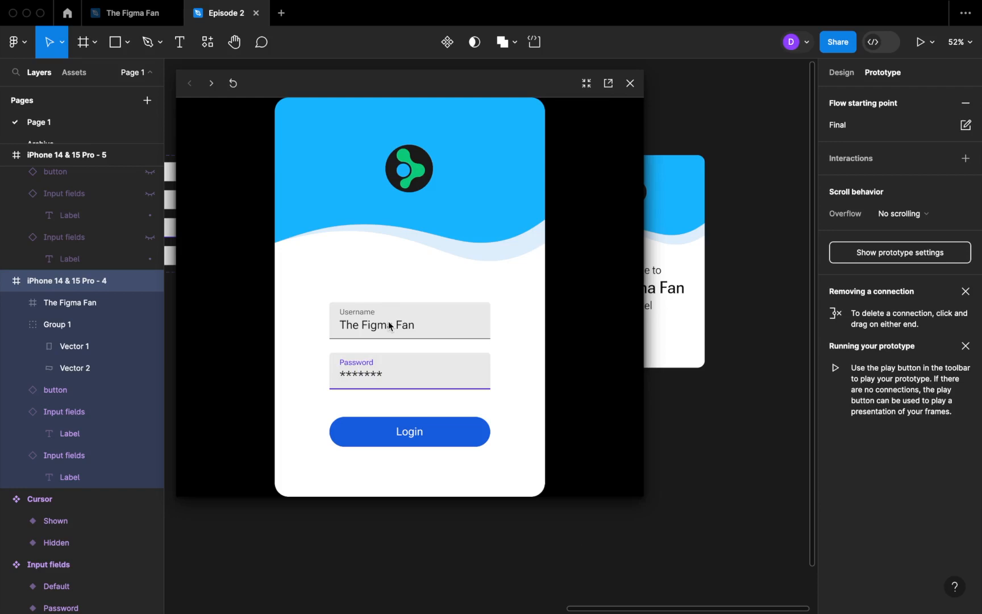
pyautogui.click(419, 438)
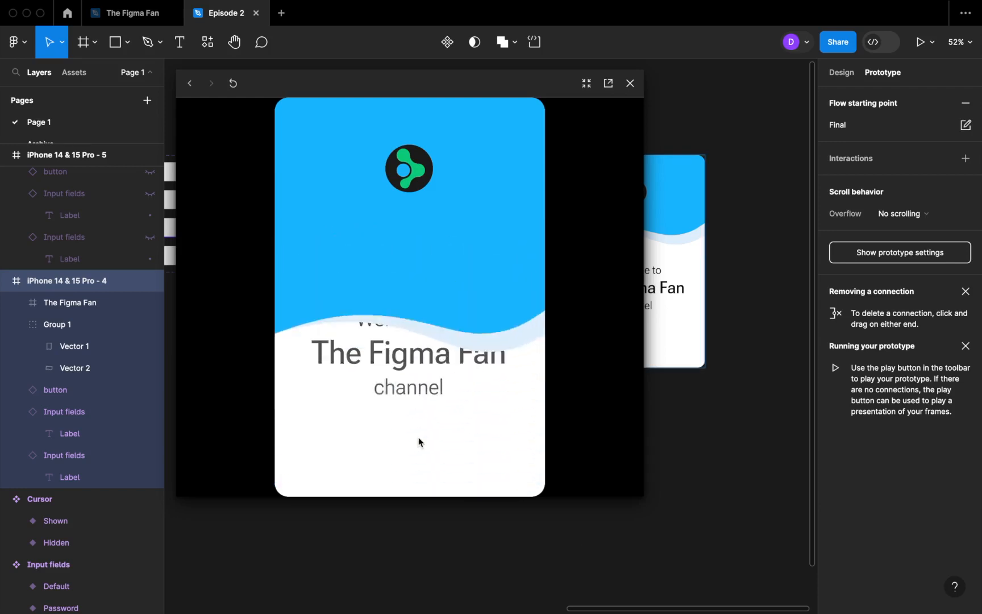
# Step: Restart the prototype preview, enter "The Figma Fan" as username, fill in the Password field and log in again
pyautogui.press('r')
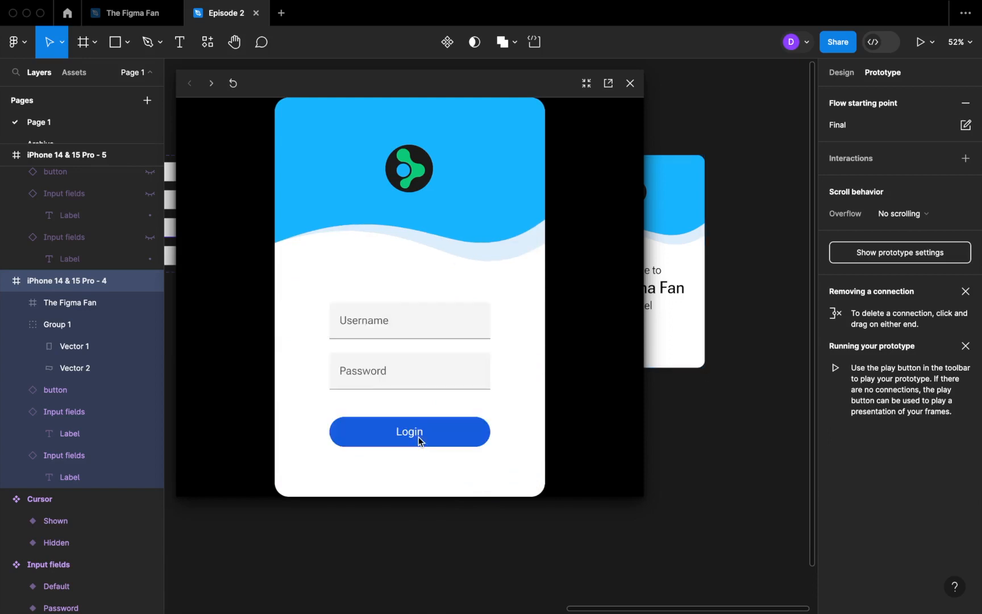
pyautogui.click(394, 334)
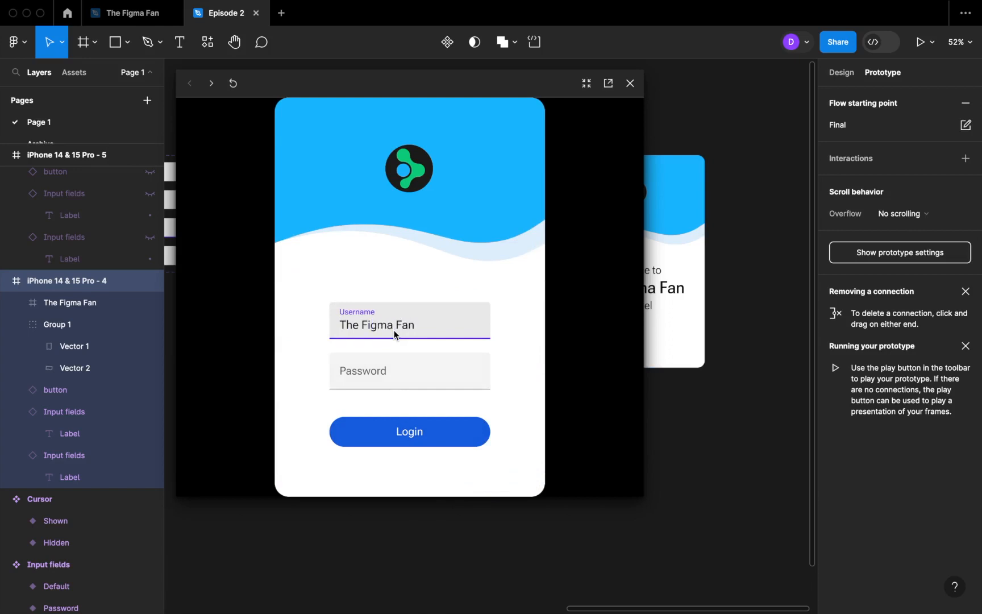
pyautogui.press('Tab')
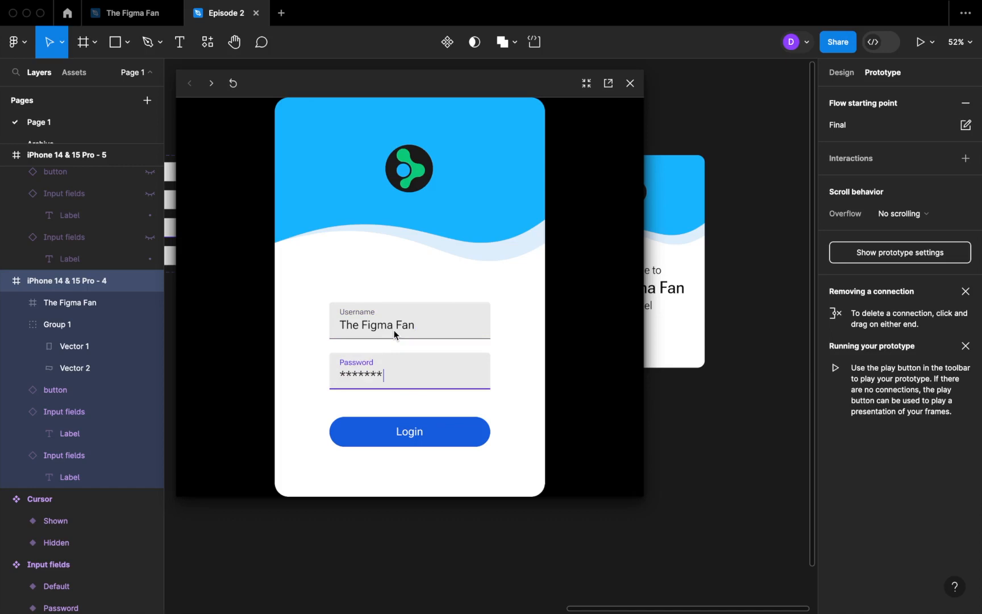
pyautogui.click(411, 423)
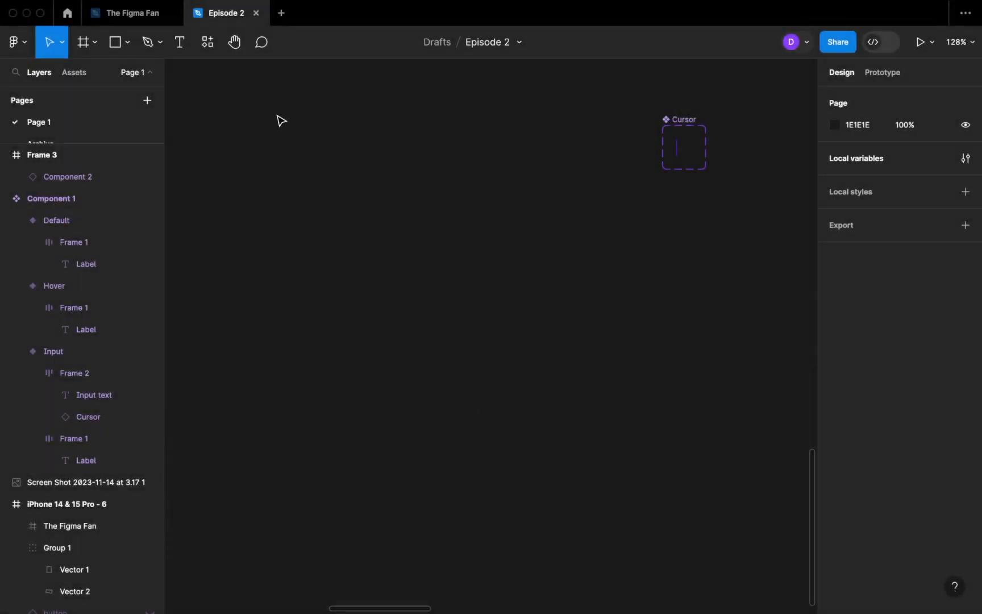
# Step: Add a text layer reading "Label" on the empty canvas area beside the Cursor component
pyautogui.press('t')
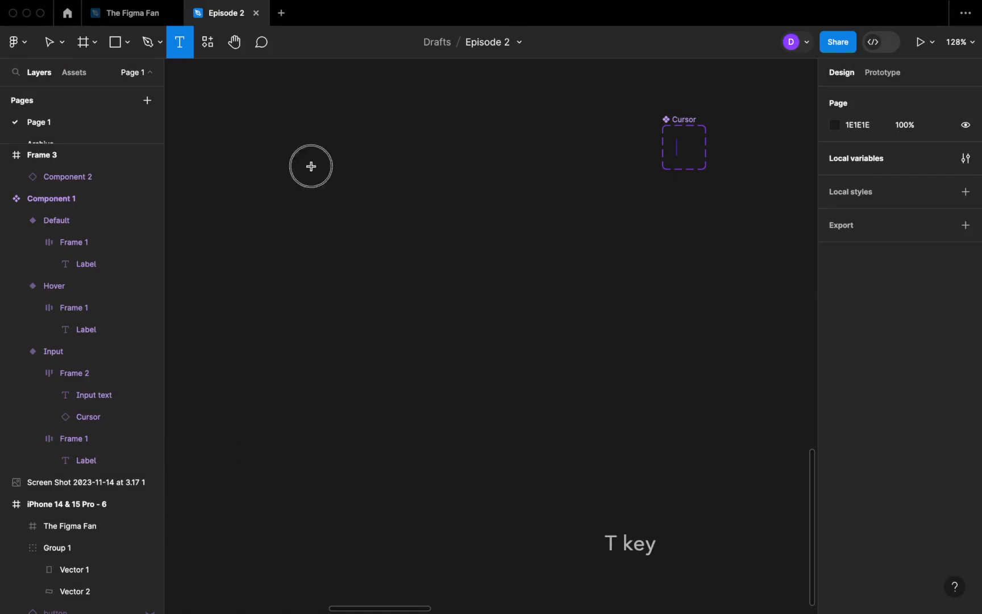
pyautogui.click(307, 169)
pyautogui.write('Label')
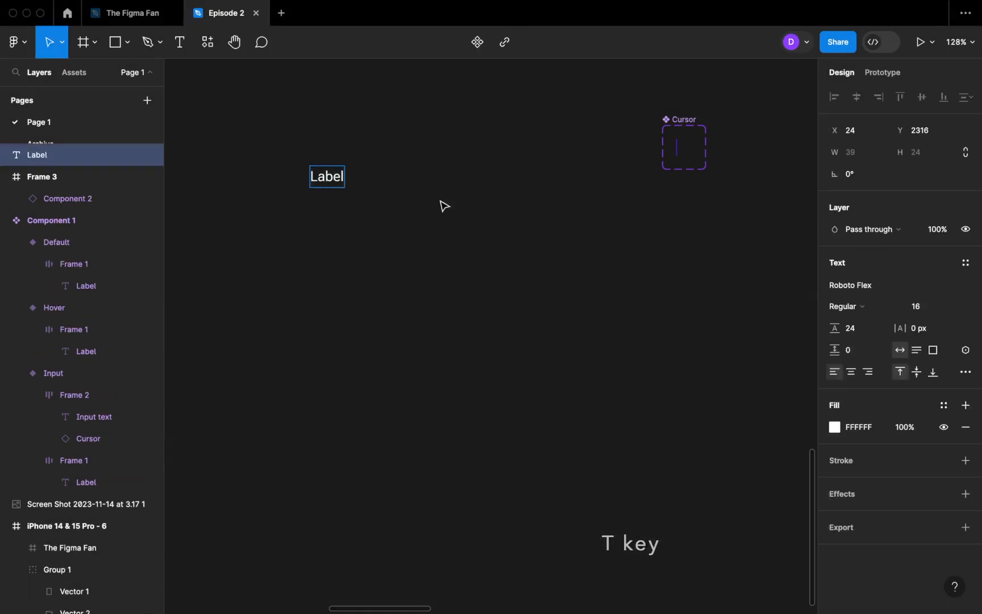
pyautogui.press('Escape')
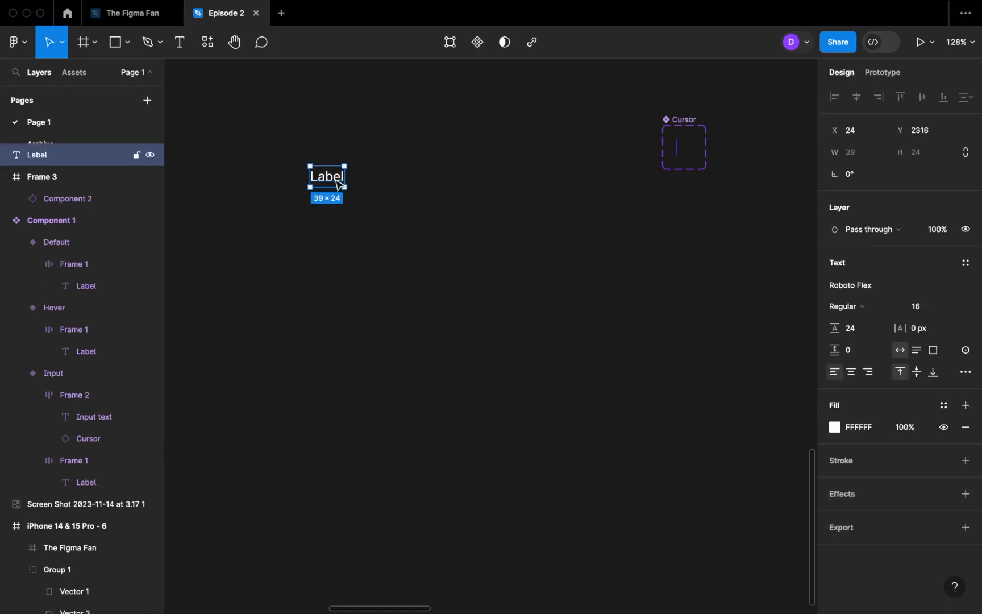
# Step: Wrap the text in an auto layout frame with 0 horizontal and vertical padding and name the frame "Label"
pyautogui.hotkey('shift', 'a')
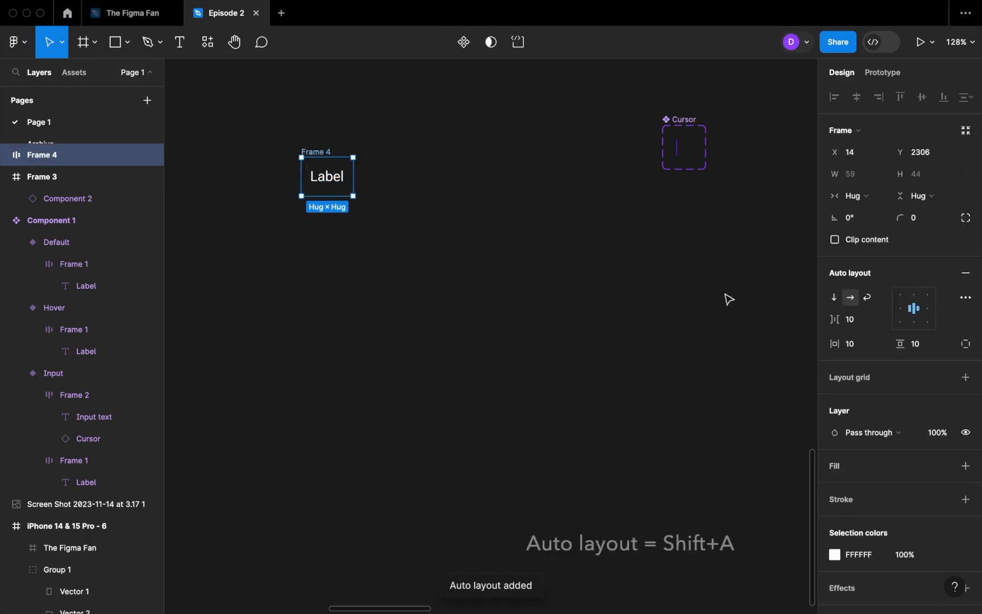
pyautogui.click(862, 345)
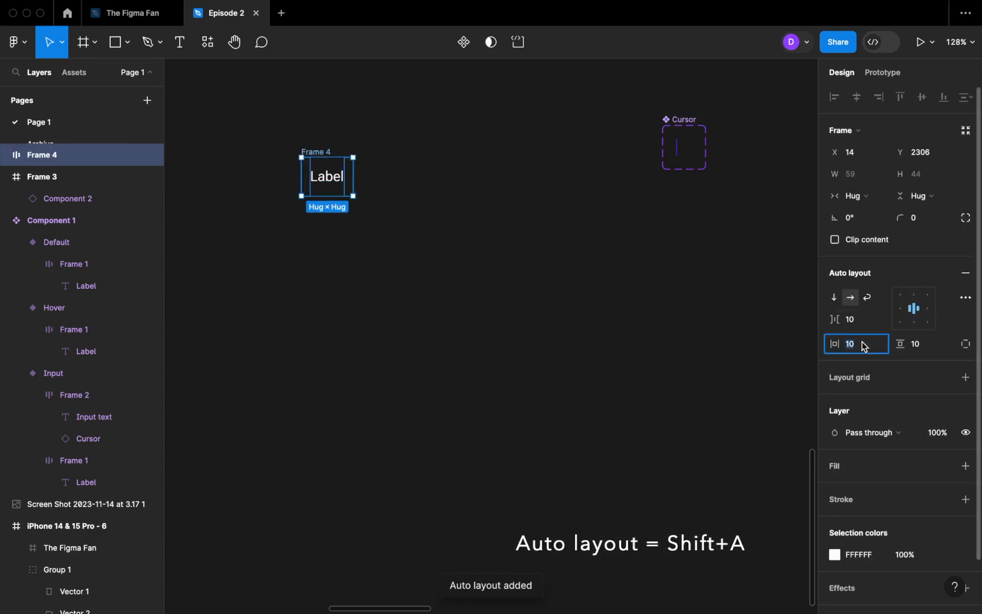
pyautogui.write('0')
pyautogui.press('Tab')
pyautogui.write('0')
pyautogui.press('Return')
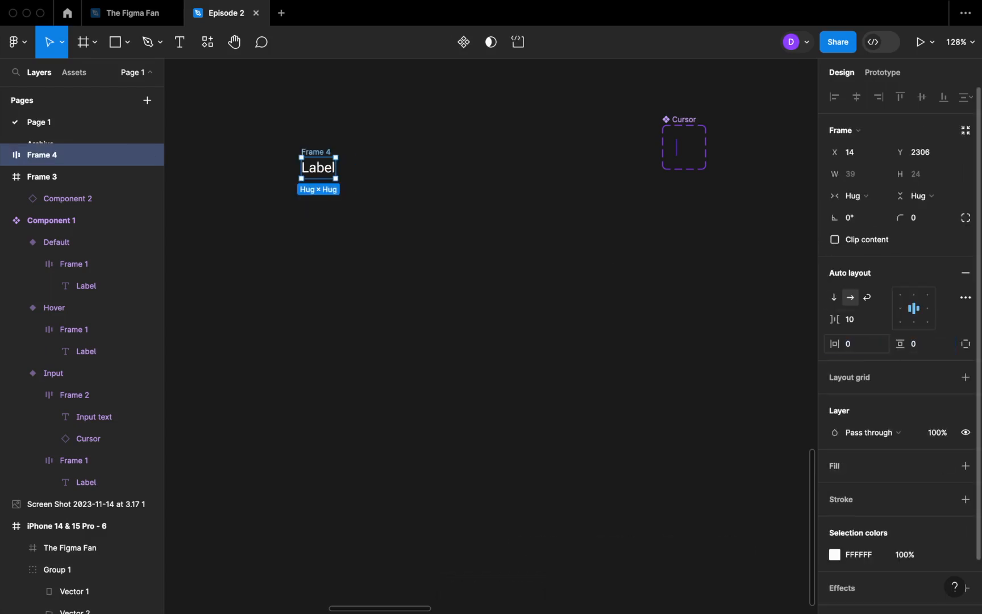
pyautogui.doubleClick(321, 152)
pyautogui.write('Label')
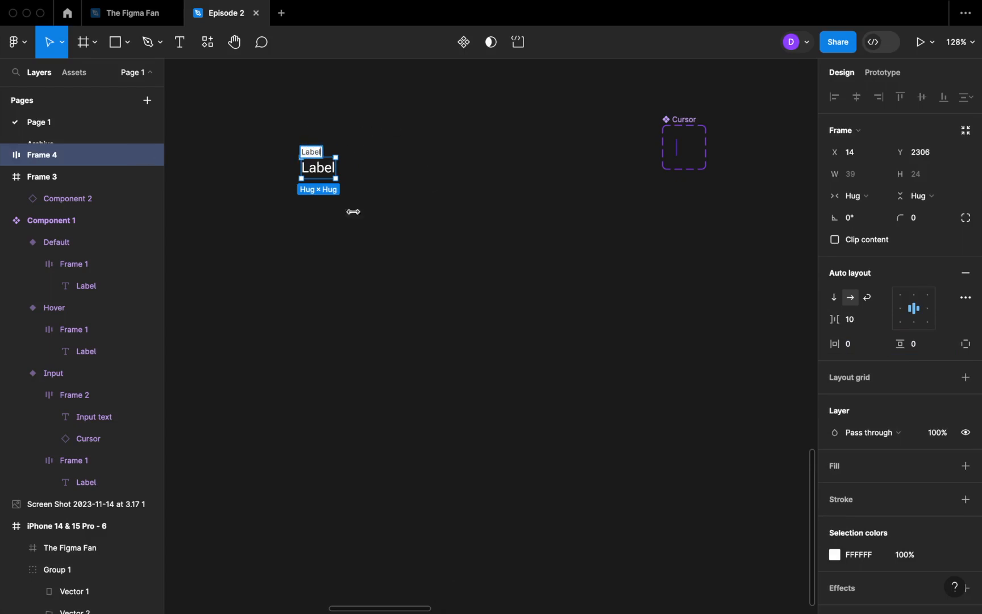
pyautogui.click(365, 243)
# Step: Wrap the Label frame in an outer auto layout frame with 15 horizontal and vertical padding and a width of 236
pyautogui.click(314, 156)
pyautogui.hotkey('shift', 'a')
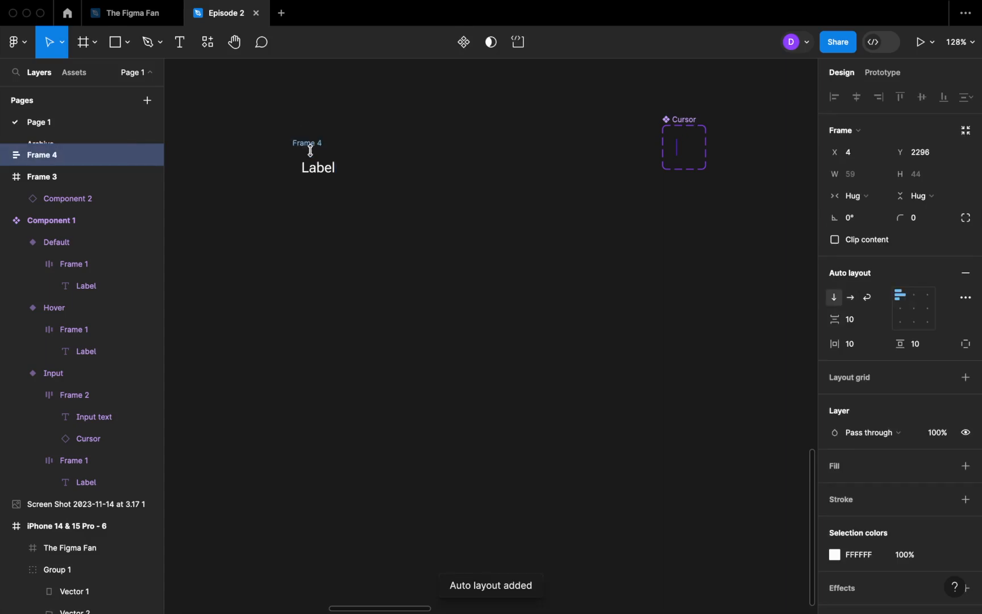
pyautogui.click(859, 346)
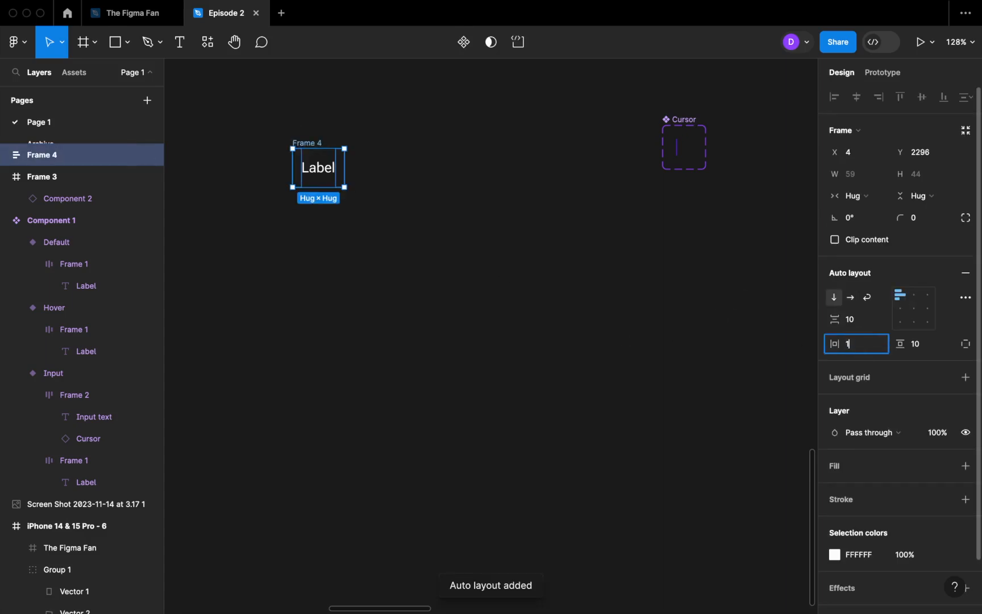
pyautogui.write('15')
pyautogui.press('Tab')
pyautogui.write('15')
pyautogui.press('Return')
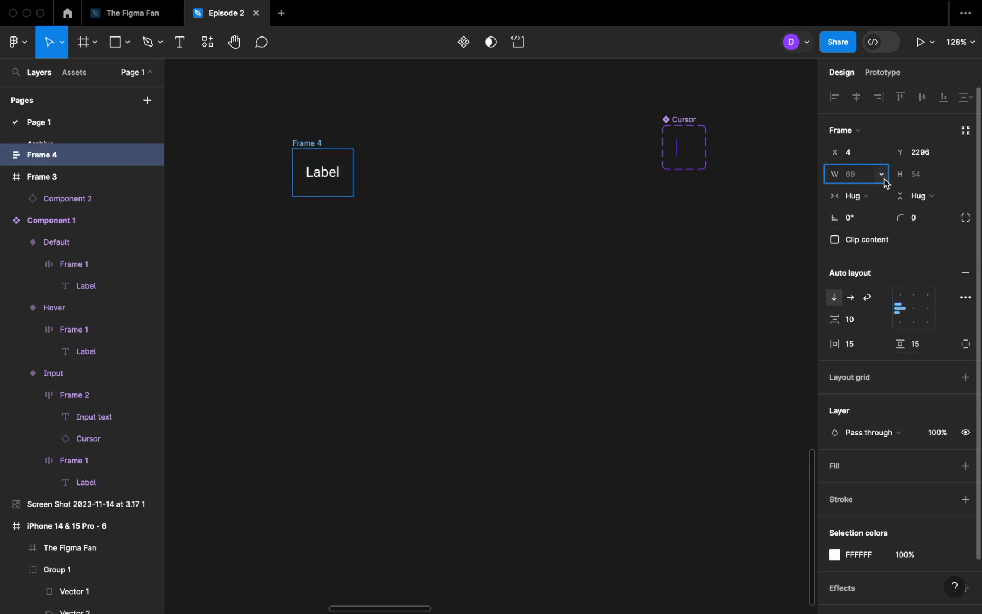
pyautogui.write('236')
pyautogui.press('Return')
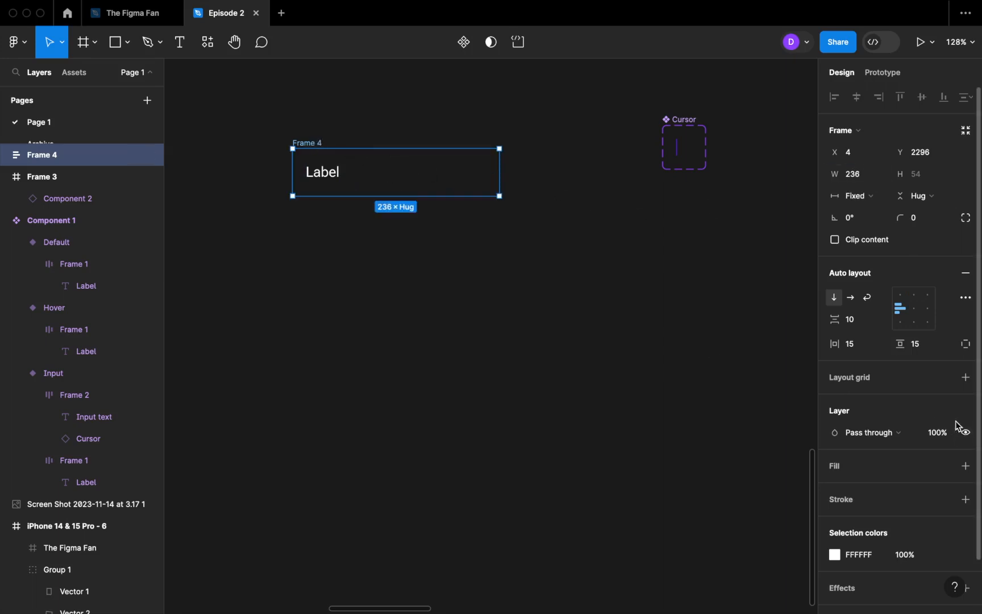
# Step: Give the outer frame an FFFFFF fill and color its label text 626262
pyautogui.click(966, 466)
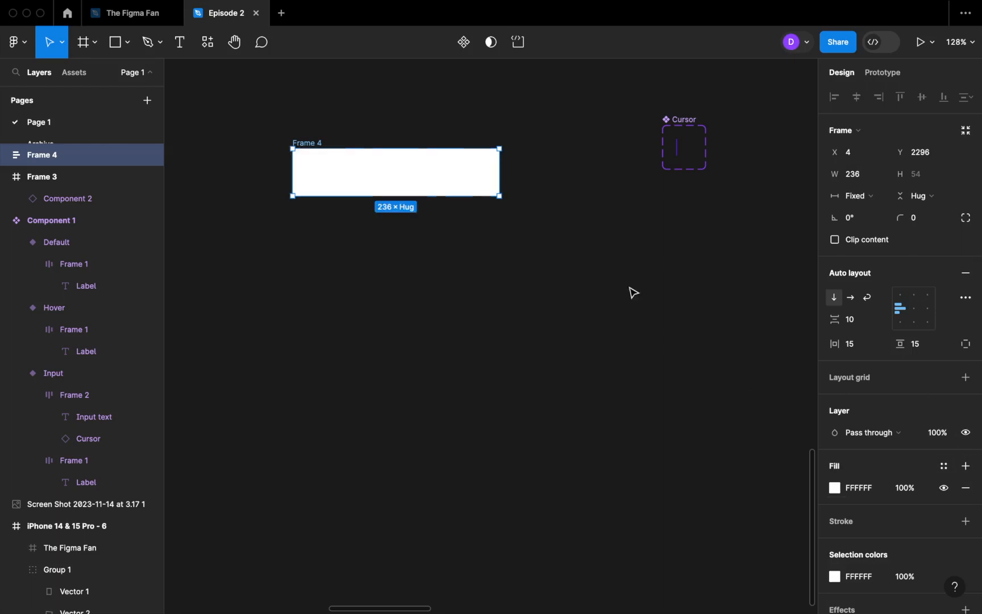
pyautogui.doubleClick(322, 172)
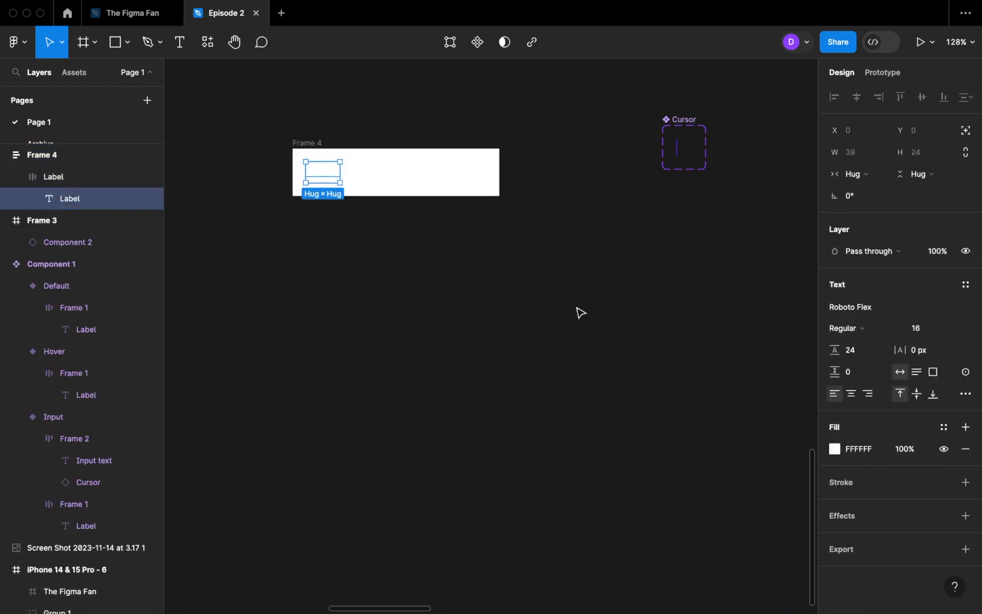
pyautogui.click(875, 453)
pyautogui.write('626262')
pyautogui.press('Return')
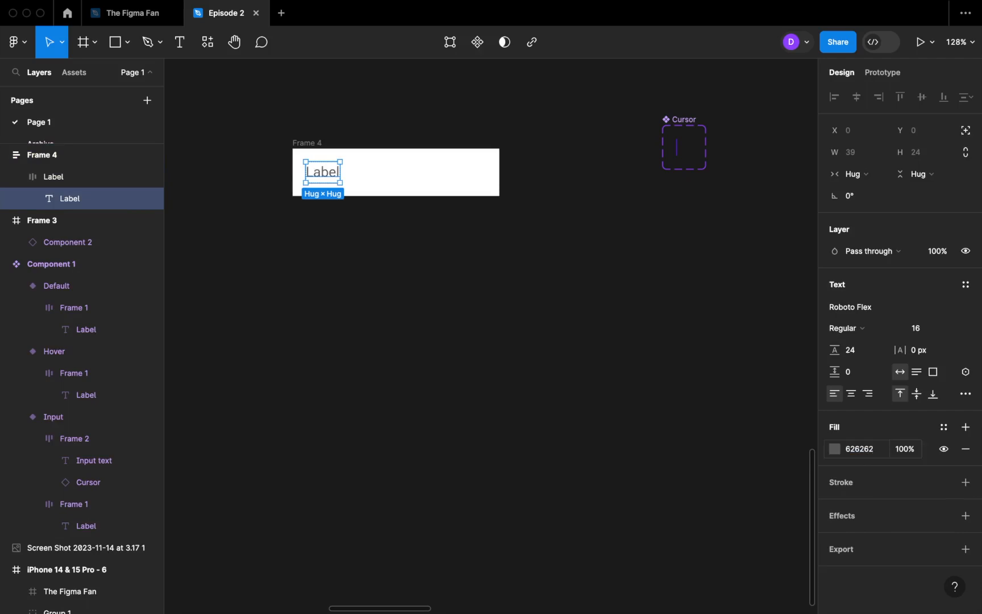
# Step: Add a 626262 inside stroke of 1 to the outer frame and set its corner radius to 4
pyautogui.click(319, 145)
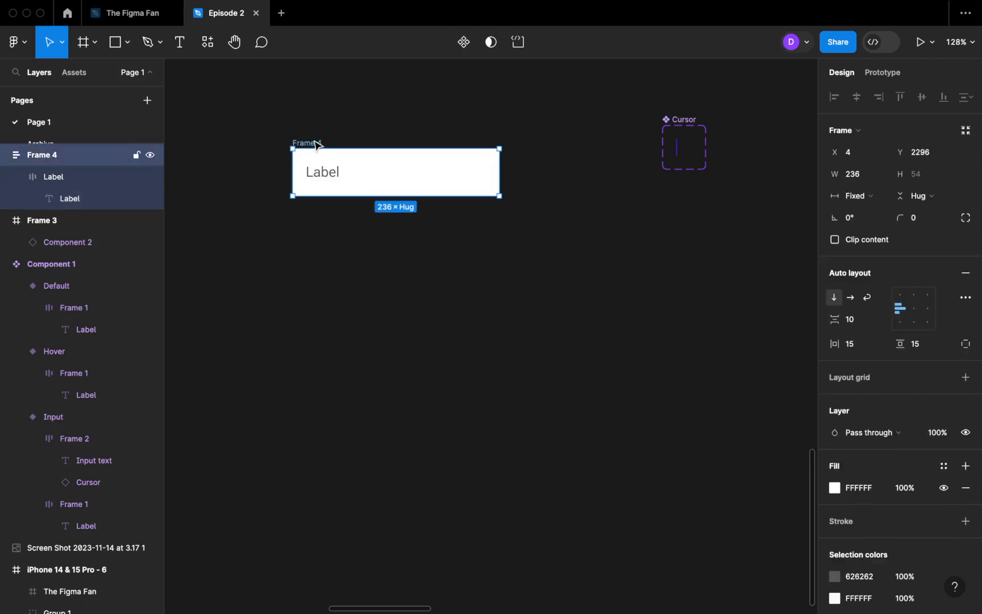
pyautogui.click(966, 522)
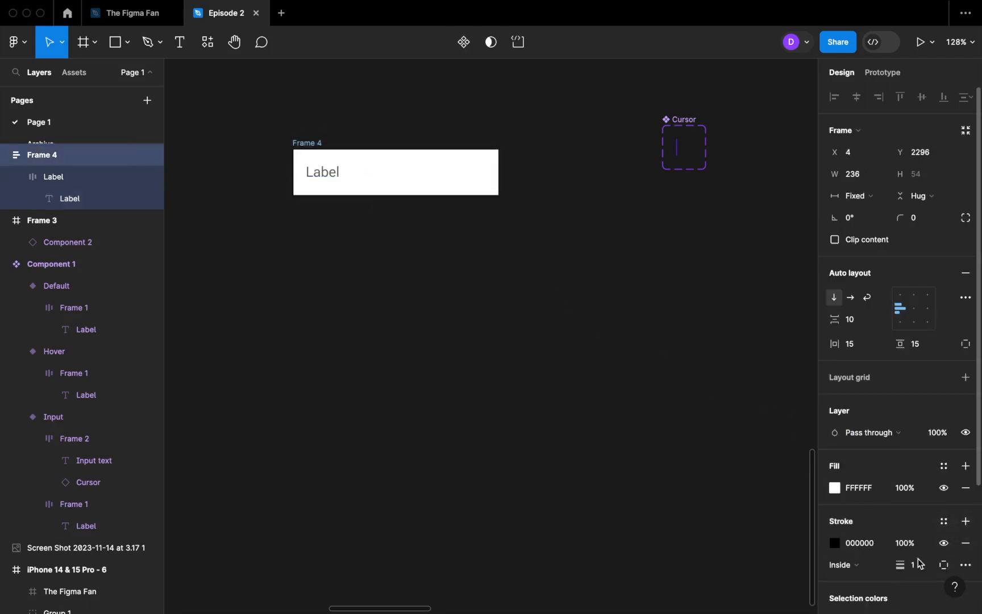
pyautogui.click(871, 546)
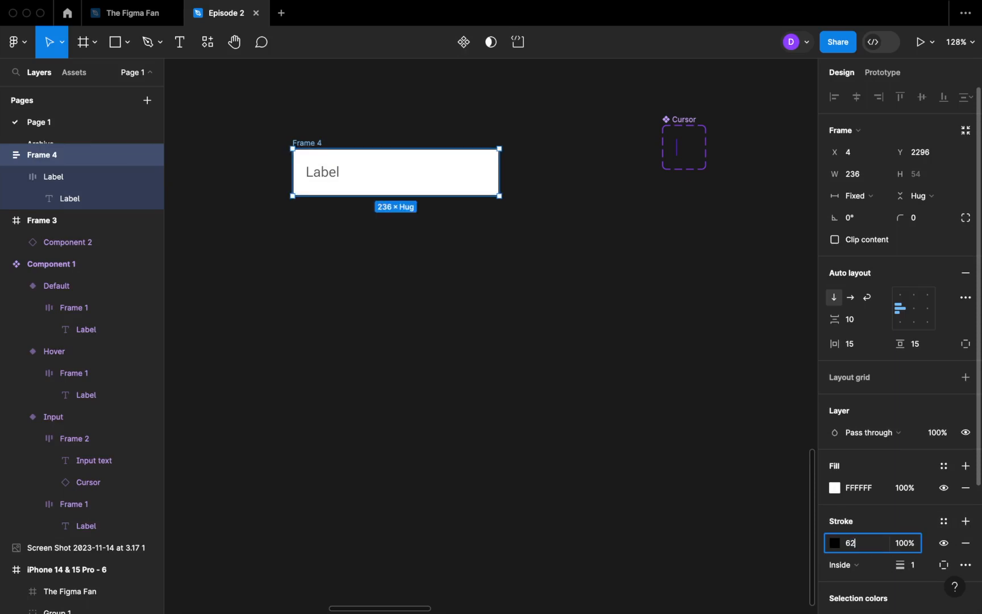
pyautogui.press('Return')
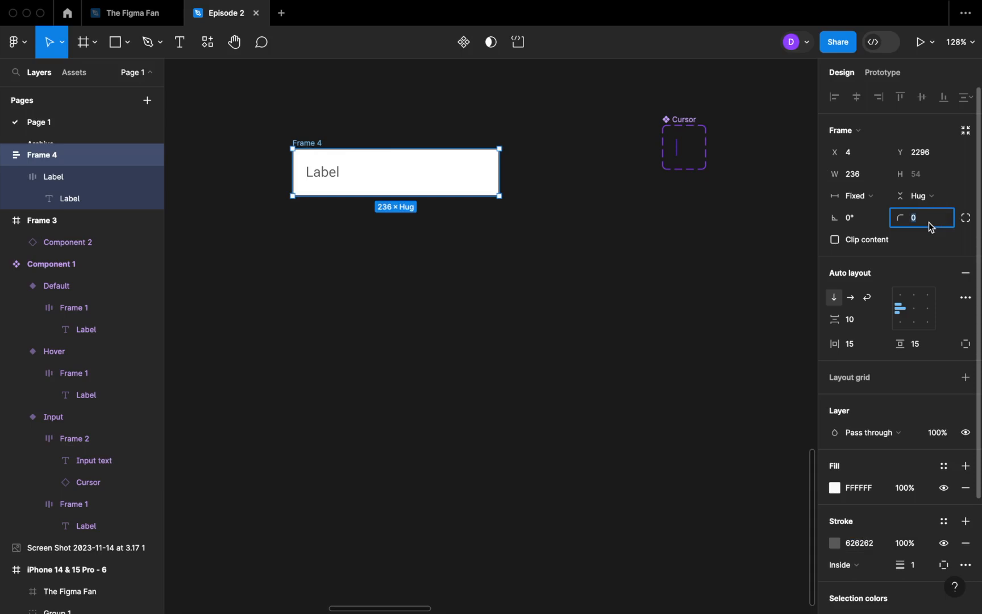
pyautogui.write('4')
pyautogui.press('Return')
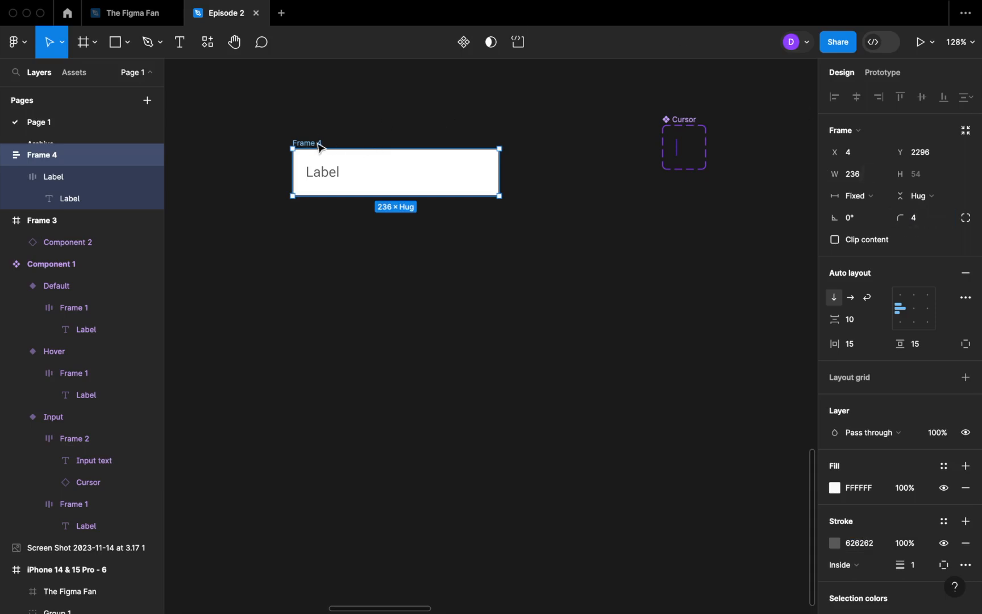
# Step: Rename the outer input field frame to "default"
pyautogui.doubleClick(308, 143)
pyautogui.write('default')
pyautogui.press('Return')
pyautogui.click(331, 276)
# Step: Duplicate the default field directly below, name the copy "hover" and set its fill to ECECEC
pyautogui.moveTo(307, 146); pyautogui.dragTo(311, 232)
pyautogui.doubleClick(311, 233)
pyautogui.write('hover')
pyautogui.click(401, 330)
pyautogui.click(438, 274)
pyautogui.click(878, 488)
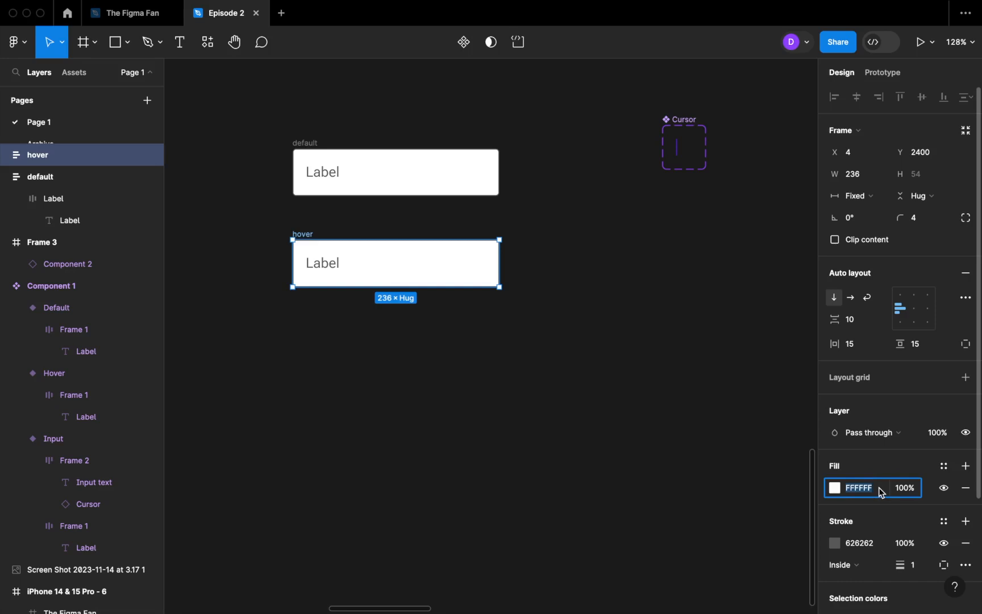
pyautogui.write('ece')
pyautogui.press('Return')
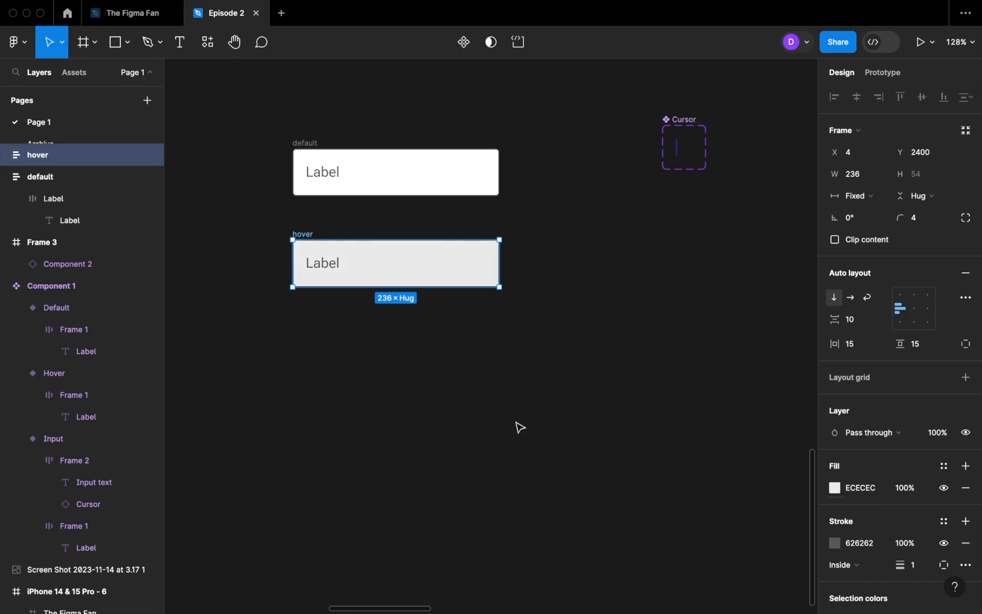
# Step: Duplicate the hover field below itself and set the copy's fill to FFFFFF
pyautogui.click(497, 423)
pyautogui.click(311, 240)
pyautogui.moveTo(311, 239); pyautogui.dragTo(305, 323)
pyautogui.click(879, 493)
pyautogui.write('fff')
pyautogui.press('Return')
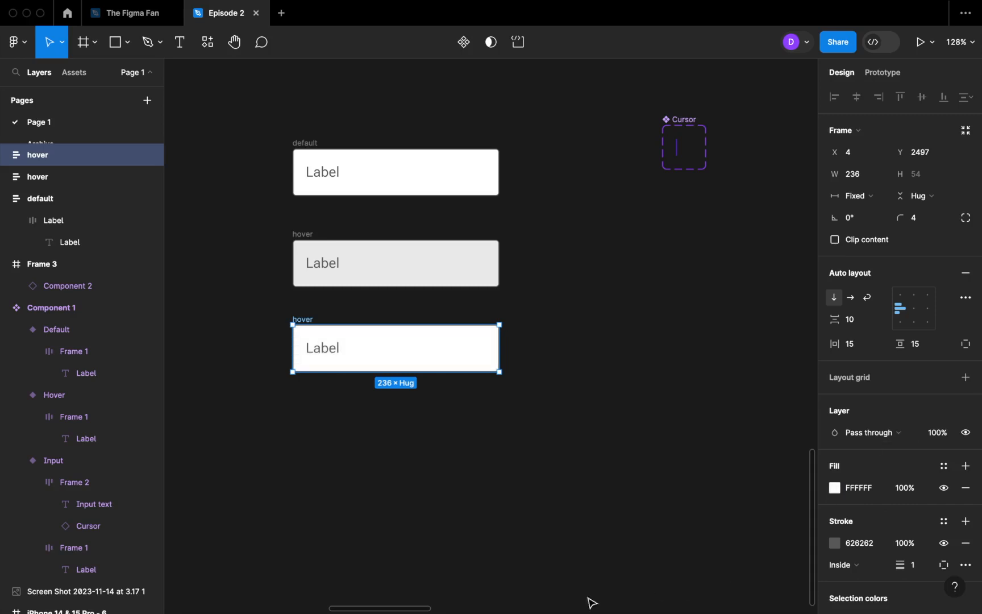
pyautogui.click(396, 420)
# Step: Remove auto layout from the third, white field frame
pyautogui.click(390, 351)
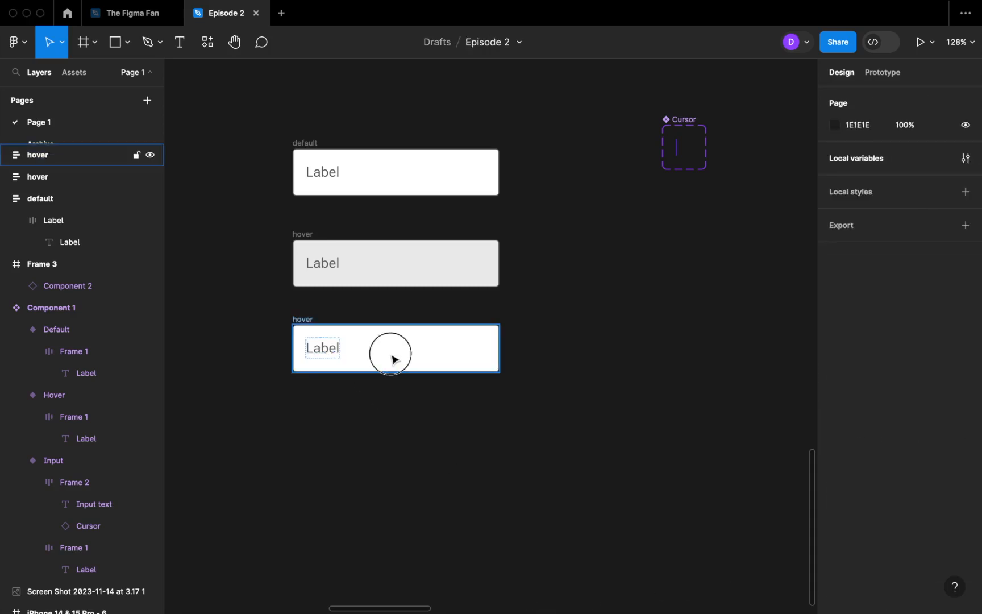
pyautogui.click(966, 273)
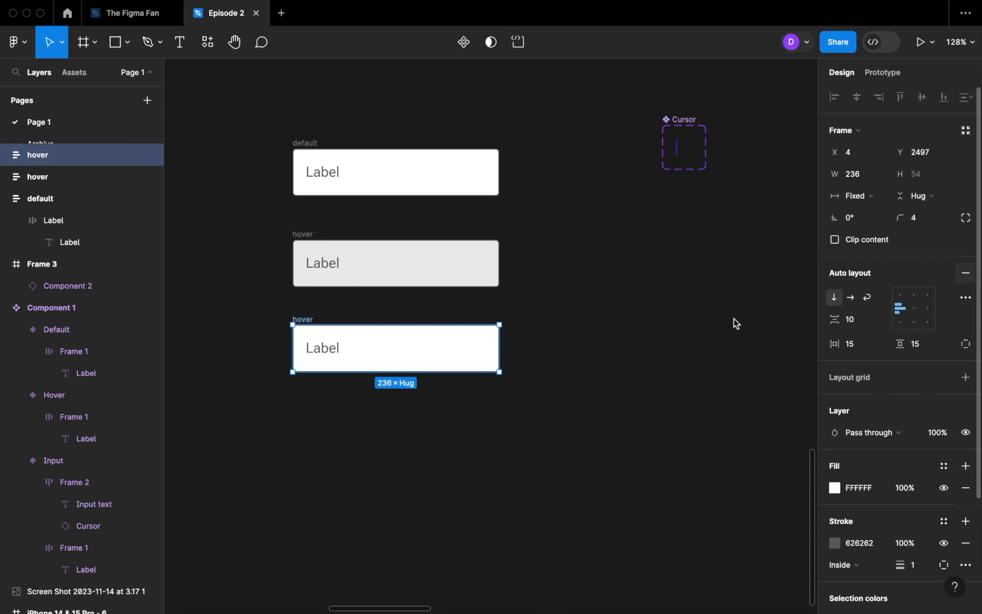
pyautogui.click(401, 456)
# Step: Set the third field's label text to font size 11 with a line height of 17
pyautogui.click(325, 352)
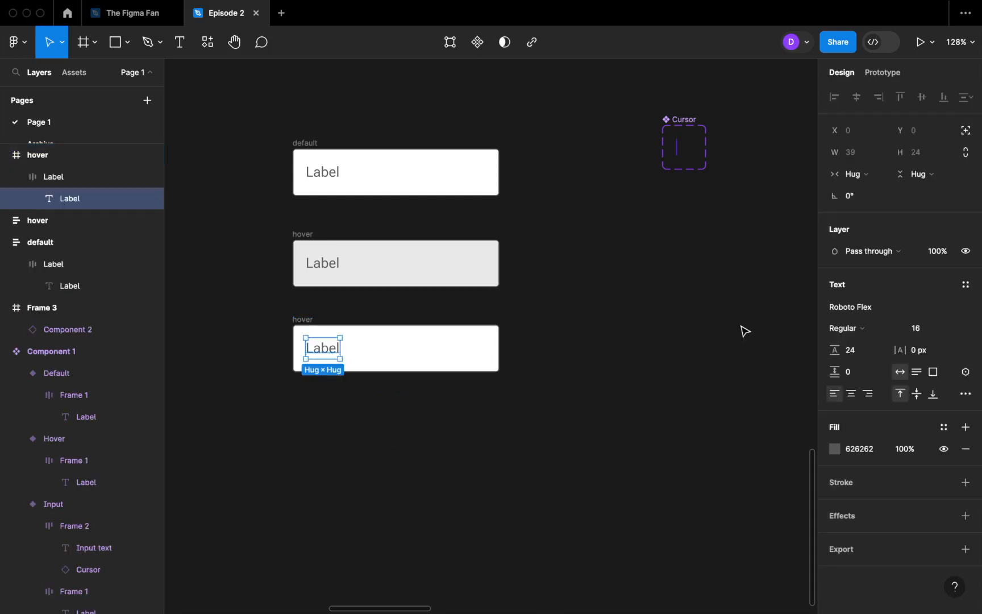
pyautogui.click(930, 333)
pyautogui.write('11')
pyautogui.press('Tab')
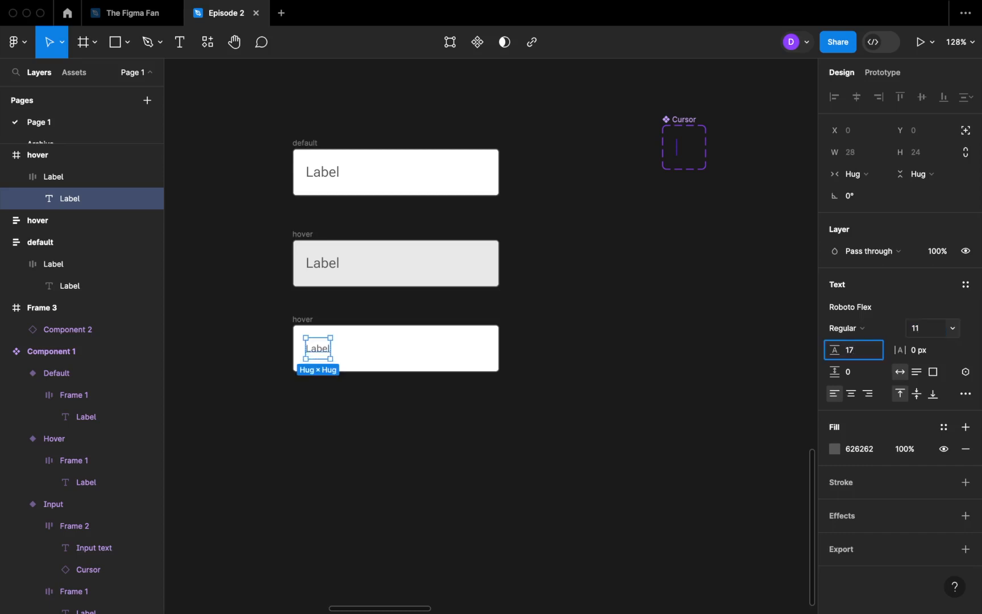
pyautogui.click(555, 459)
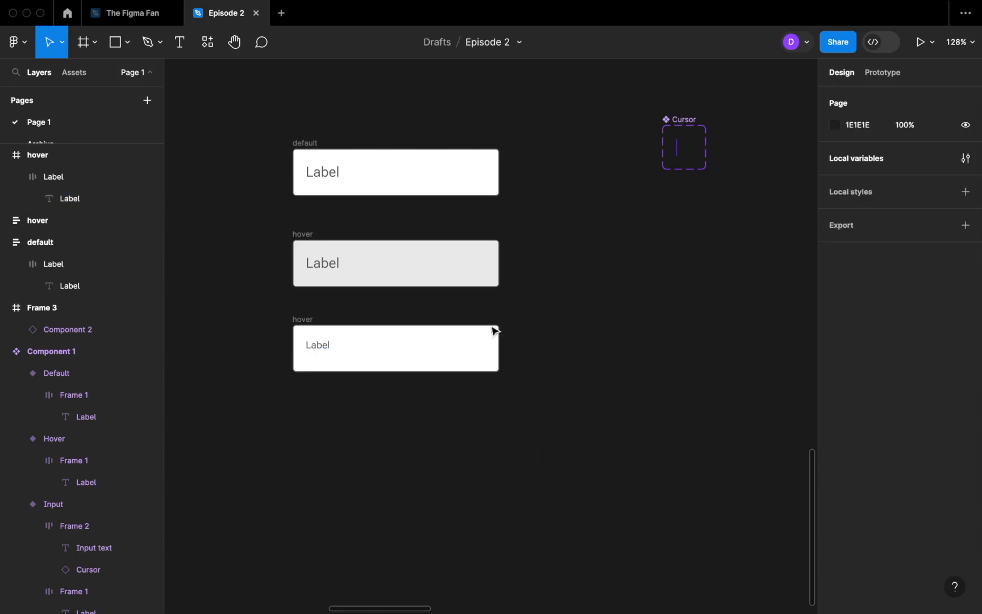
# Step: Color the third field's label text purple 6221EA
pyautogui.doubleClick(317, 344)
pyautogui.click(873, 452)
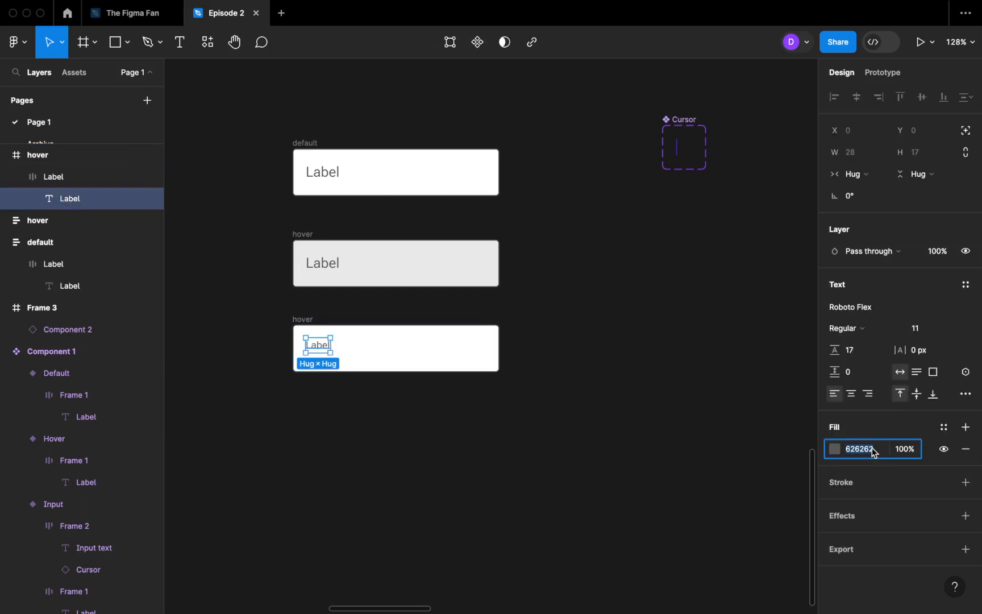
pyautogui.write('6')
pyautogui.press('Return')
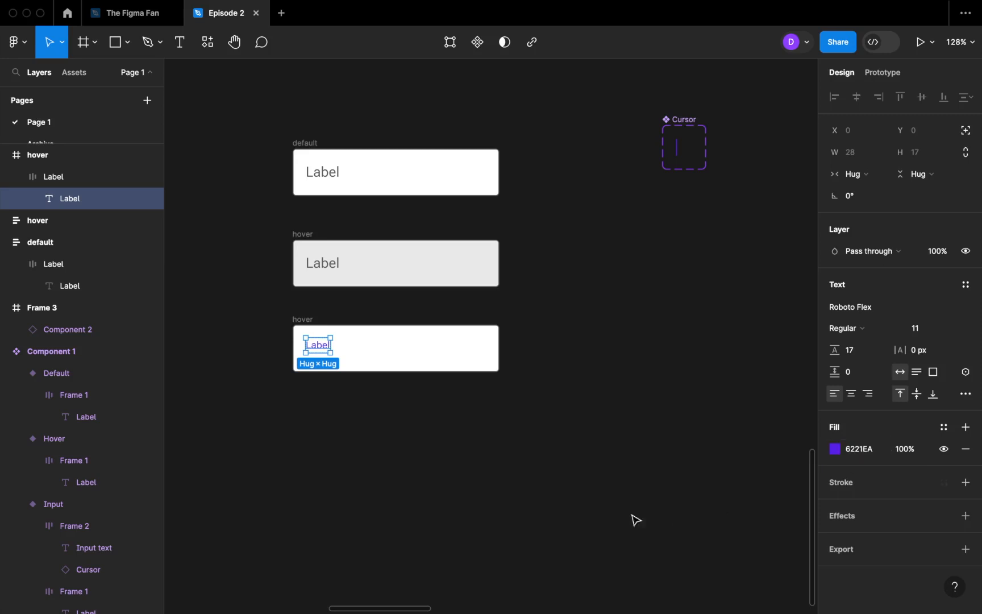
pyautogui.click(418, 427)
# Step: Set the third field frame's stroke to purple 6221EA with a weight of 2
pyautogui.click(314, 331)
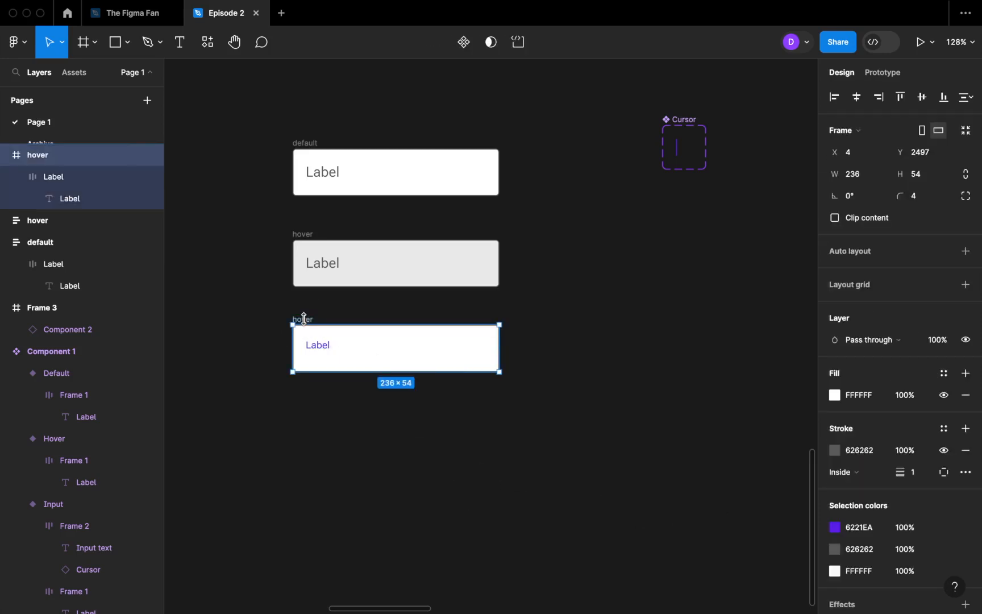
pyautogui.click(867, 532)
pyautogui.hotkey('ctrl', 'c')
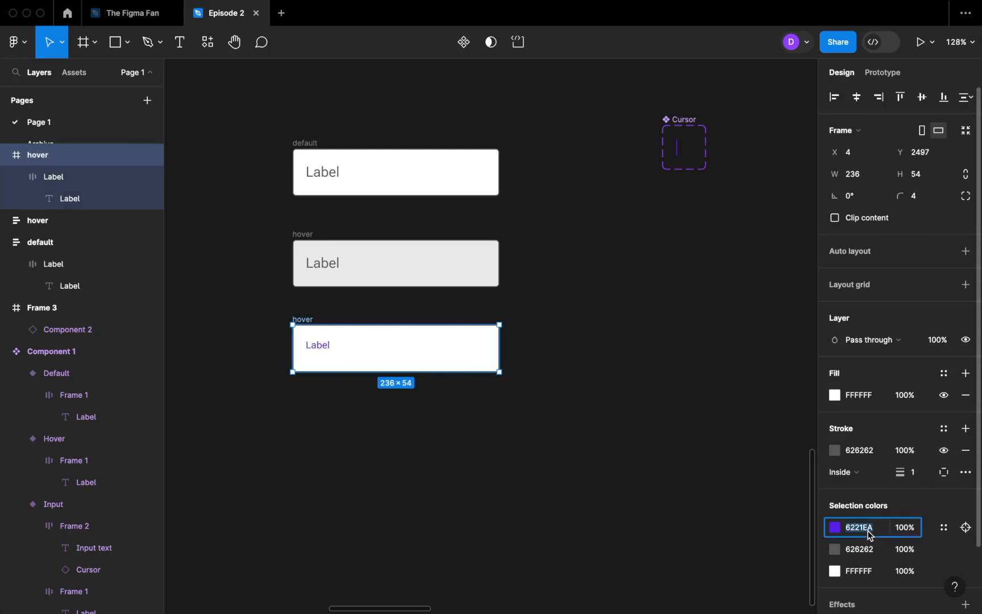
pyautogui.click(859, 451)
pyautogui.hotkey('ctrl', 'v')
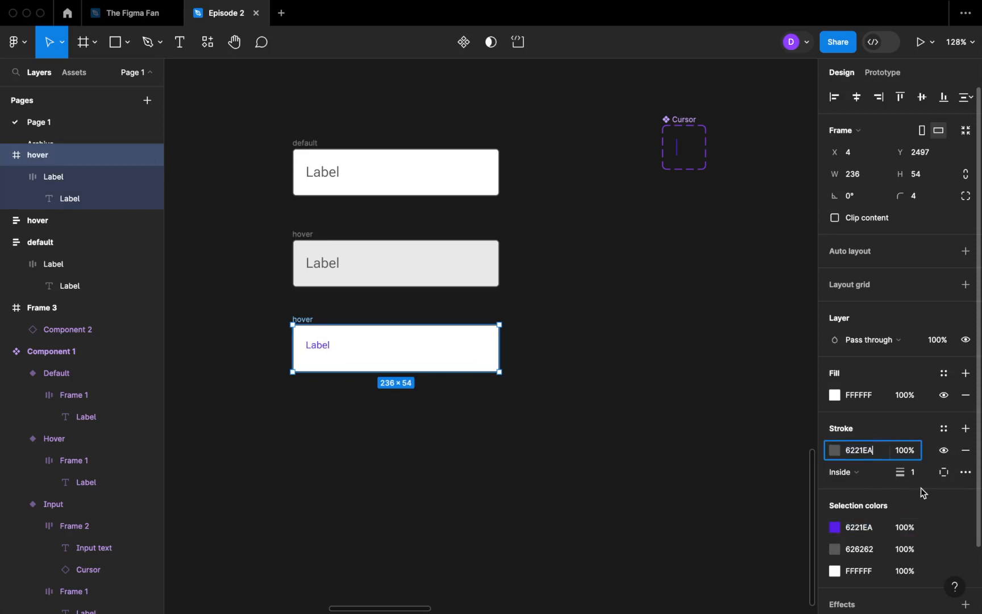
pyautogui.press('Return')
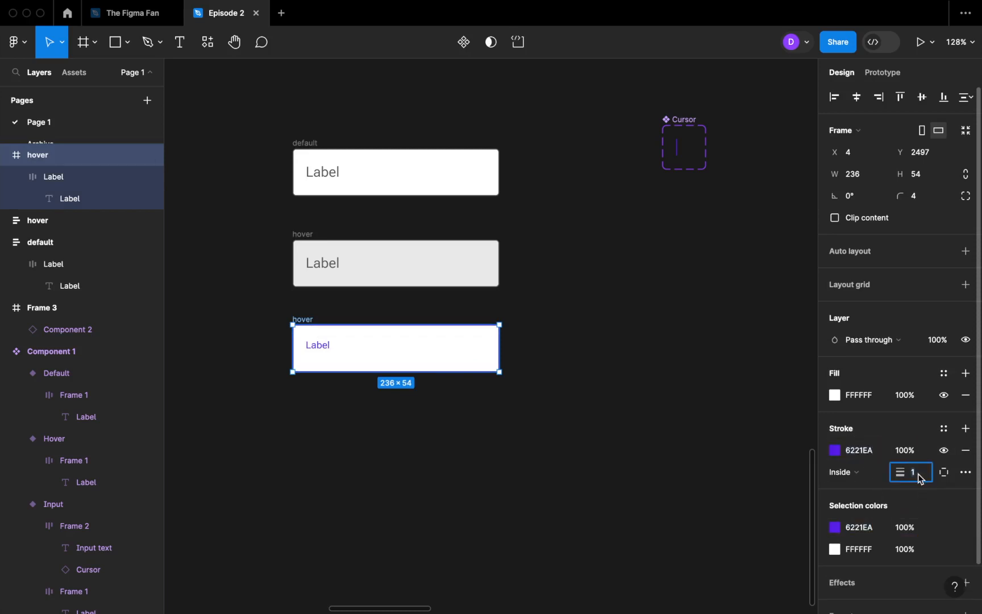
pyautogui.click(350, 440)
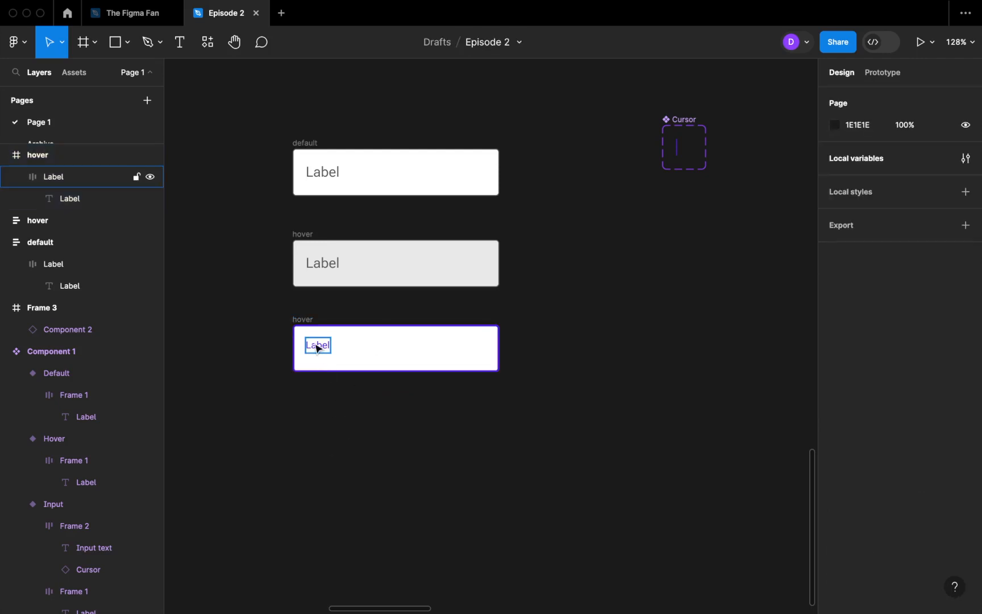
# Step: Give the third field's label frame a horizontal padding of 6 and a white FFFFFF fill
pyautogui.keyDown('super'); pyautogui.click(318, 345); pyautogui.keyUp('super')
pyautogui.click(861, 348)
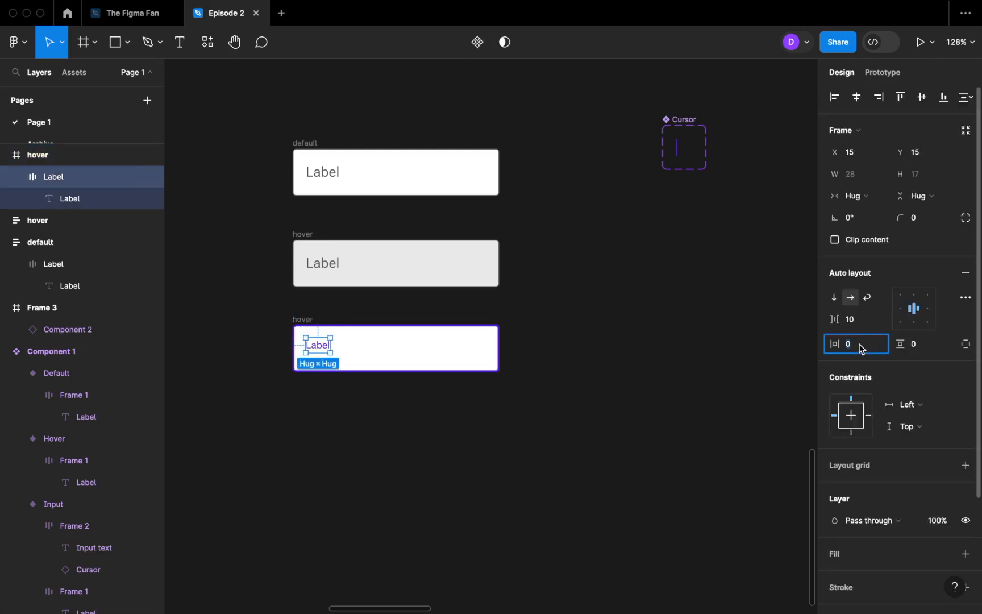
pyautogui.write('6')
pyautogui.press('Return')
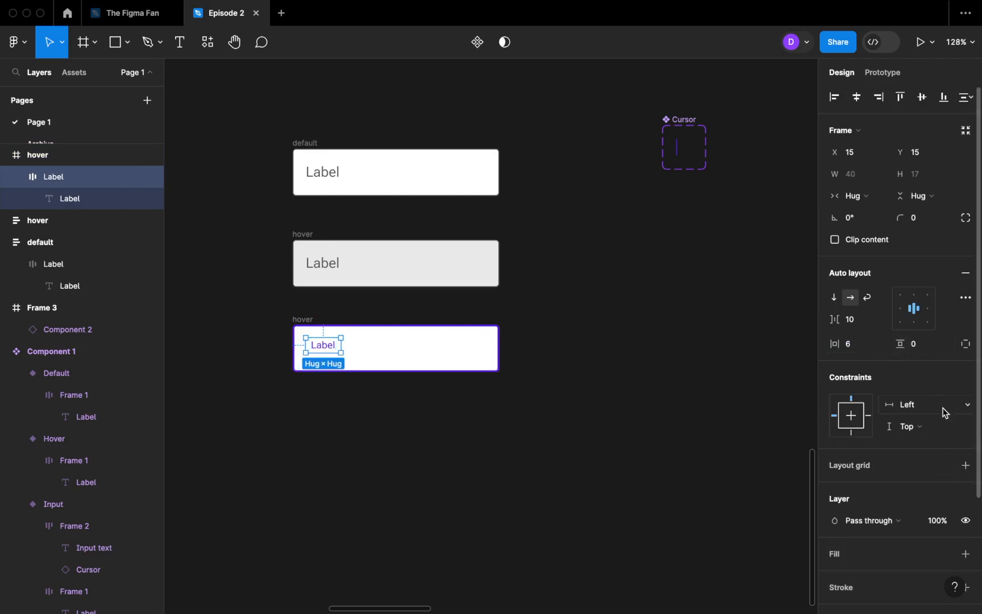
pyautogui.click(966, 554)
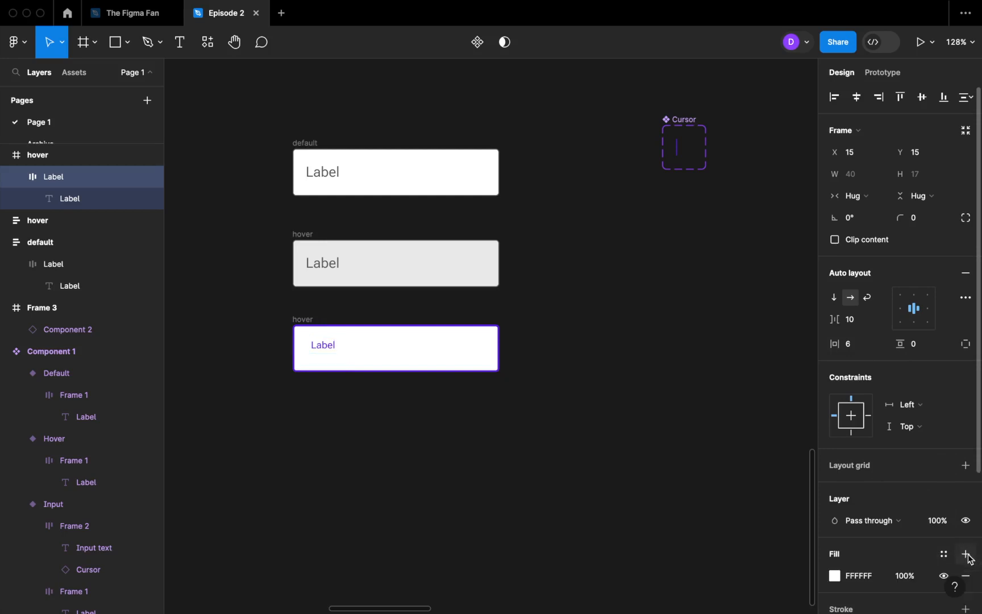
pyautogui.click(451, 422)
# Step: Move the third field's label frame onto the field's upper border, at X 9, Y -8
pyautogui.click(331, 352)
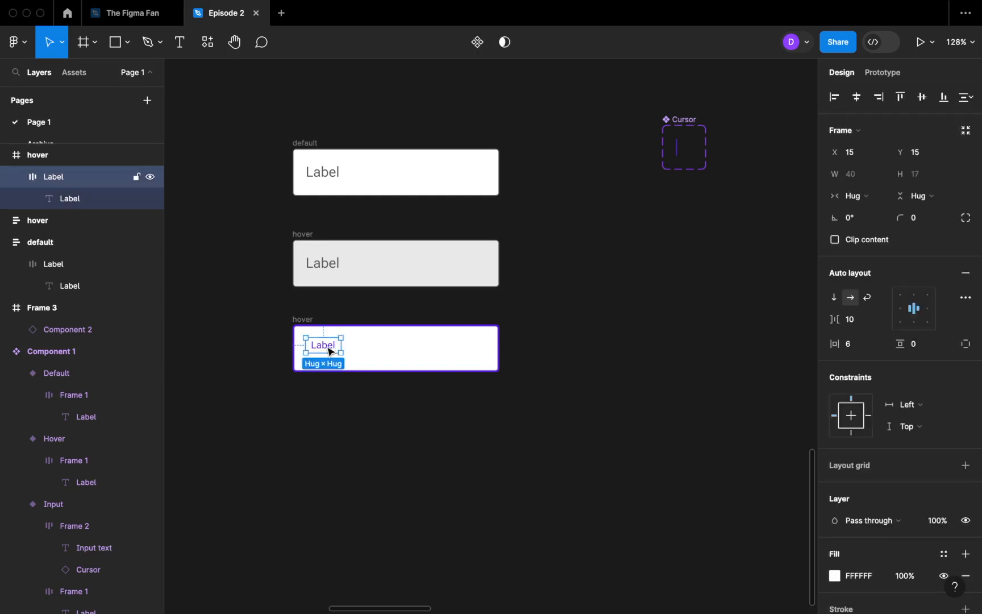
pyautogui.moveTo(330, 351); pyautogui.dragTo(326, 346)
pyautogui.press('Up')
pyautogui.press('Up')
pyautogui.press('Up')
pyautogui.press('Up')
pyautogui.press('Up')
pyautogui.press('Up')
pyautogui.press('Up')
pyautogui.press('Up')
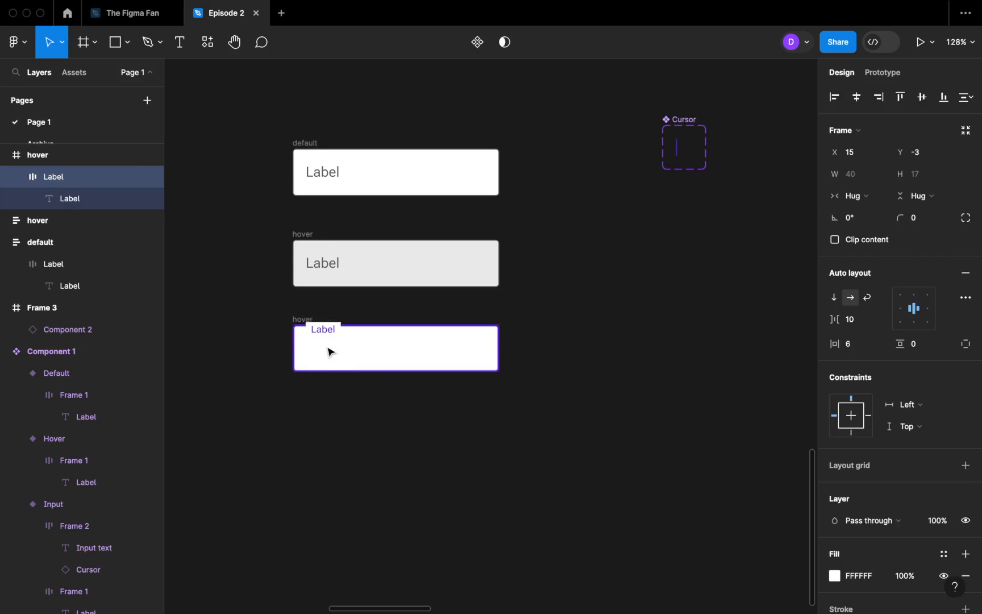
pyautogui.press('Up')
pyautogui.press('Up')
pyautogui.press('Up')
pyautogui.press('Left')
pyautogui.press('Left')
pyautogui.press('Left')
pyautogui.press('Left')
pyautogui.press('Left')
pyautogui.press('Left')
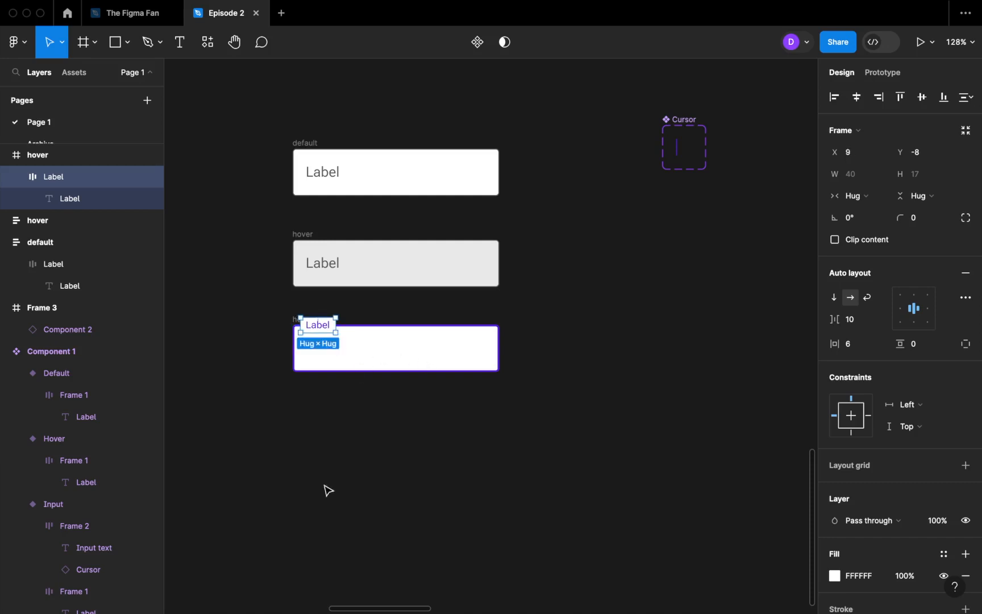
pyautogui.click(321, 461)
# Step: Rename the third field frame as input
pyautogui.click(295, 320)
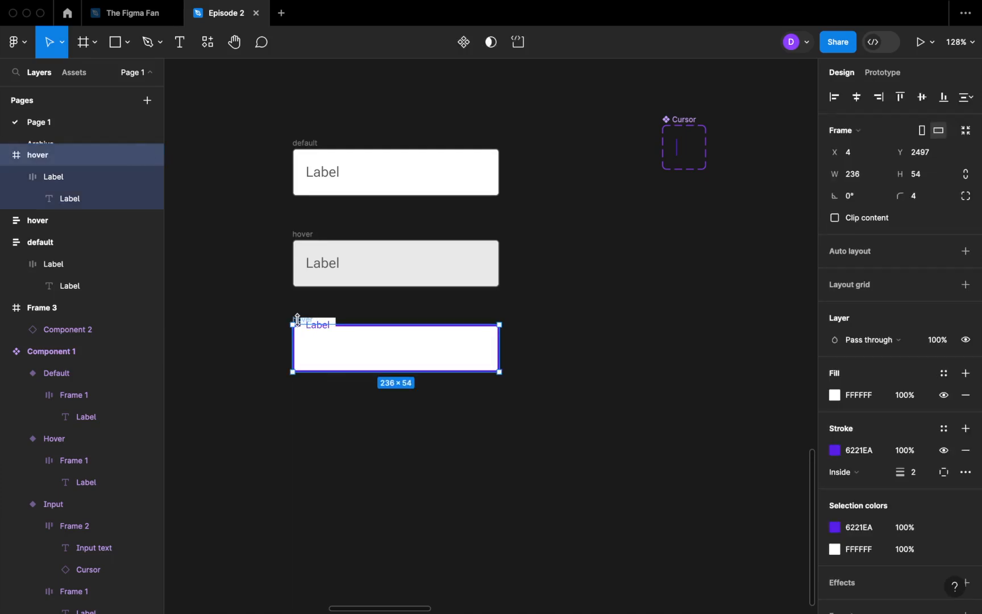
pyautogui.doubleClick(297, 318)
pyautogui.write('input')
pyautogui.click(361, 443)
# Step: Add the text "Input text" on the canvas just below the input frame
pyautogui.press('t')
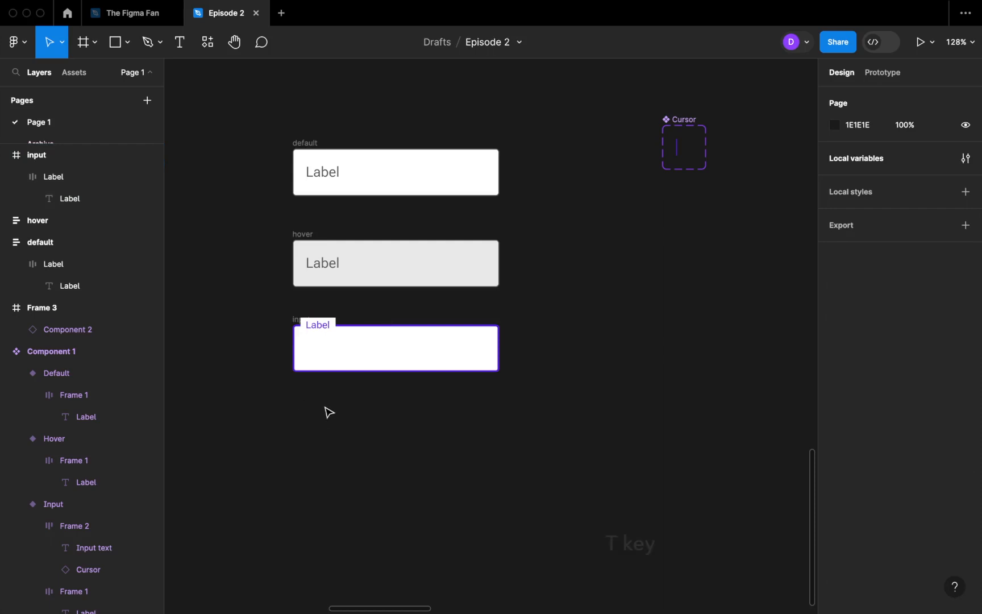
pyautogui.click(323, 427)
pyautogui.write('I')
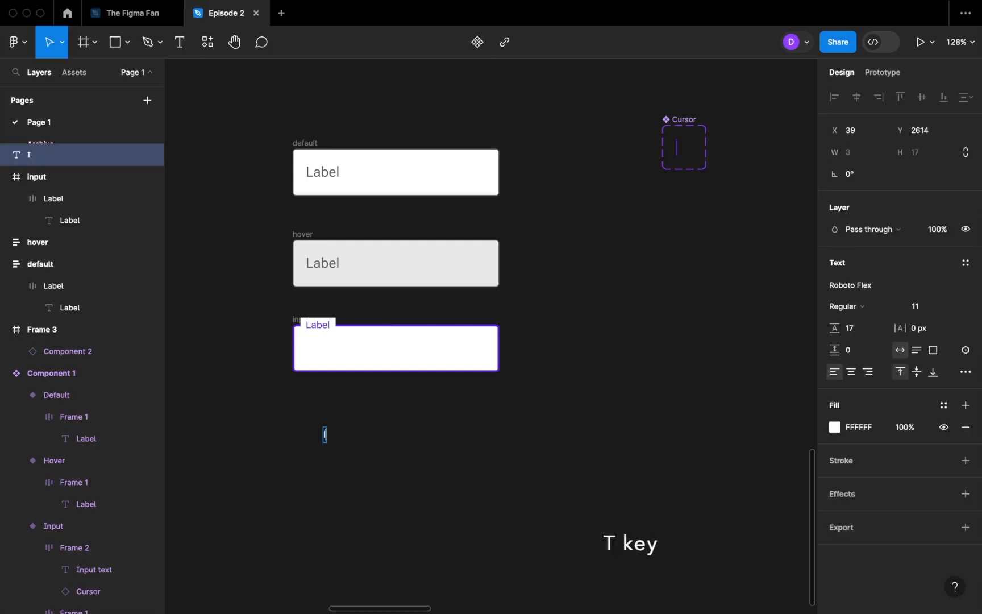
pyautogui.write('nput te')
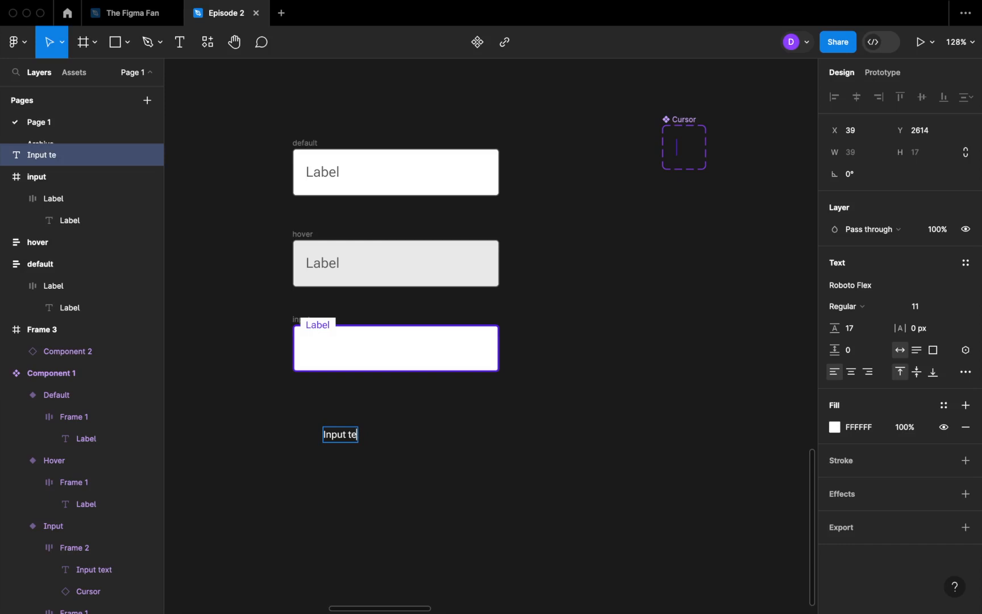
pyautogui.write('xt')
pyautogui.press('Escape')
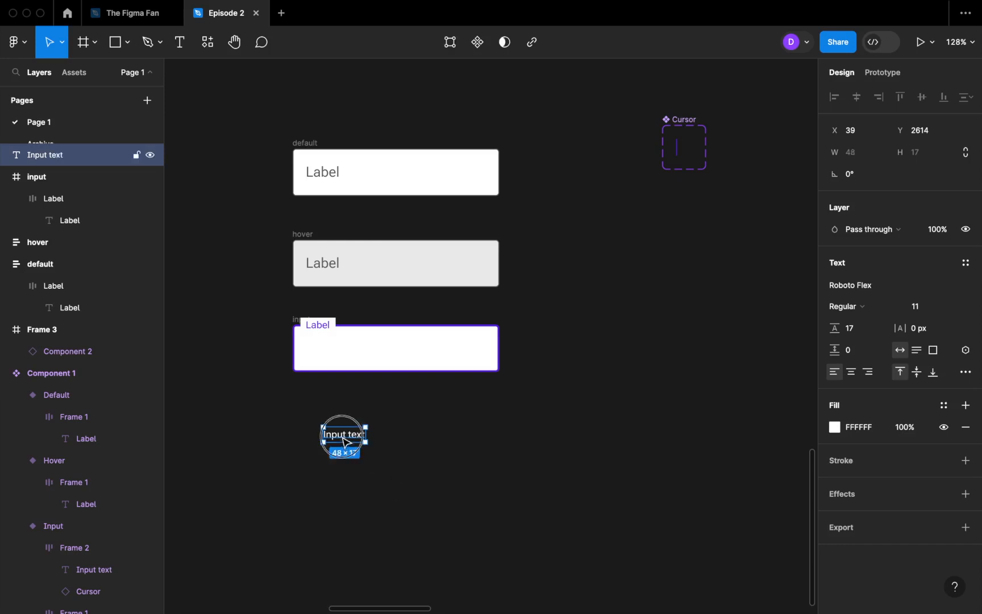
pyautogui.moveTo(344, 443); pyautogui.dragTo(358, 405)
# Step: Set the "Input text" layer to font size 16, line height 19 and fill 626262
pyautogui.click(930, 310)
pyautogui.write('16')
pyautogui.press('Tab')
pyautogui.write('1')
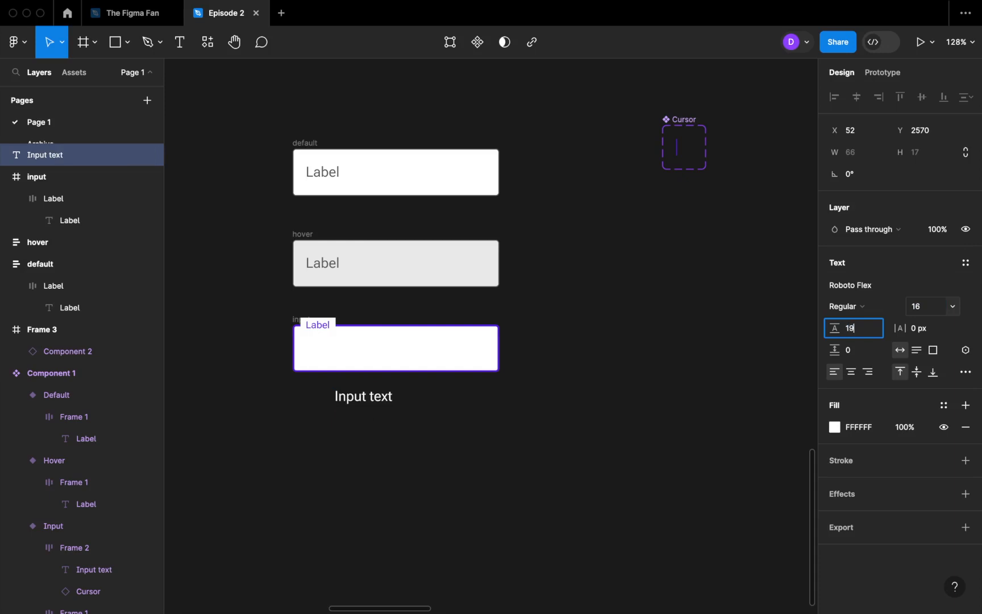
pyautogui.press('Return')
pyautogui.click(870, 430)
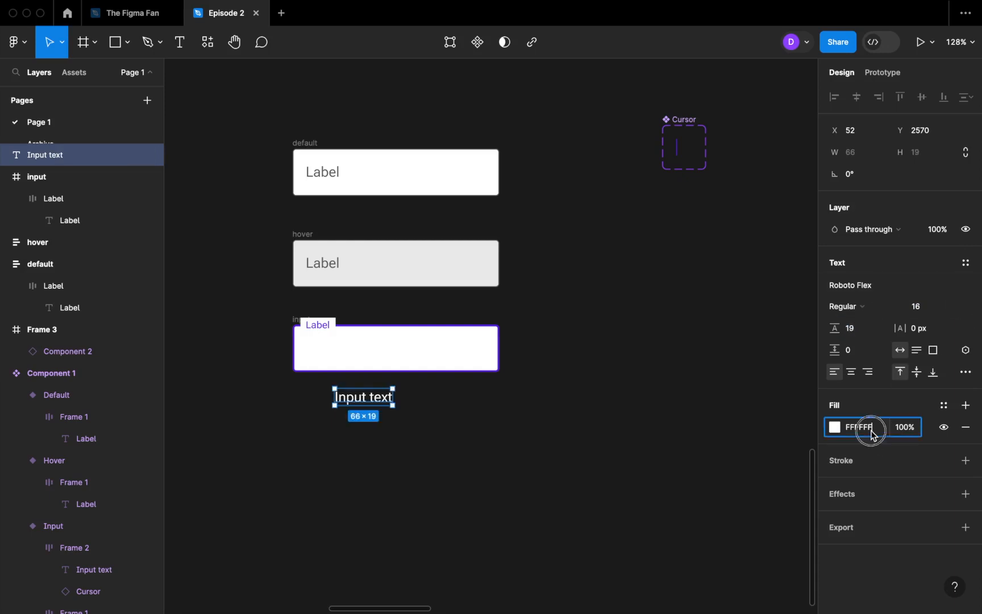
pyautogui.write('626262')
pyautogui.press('Return')
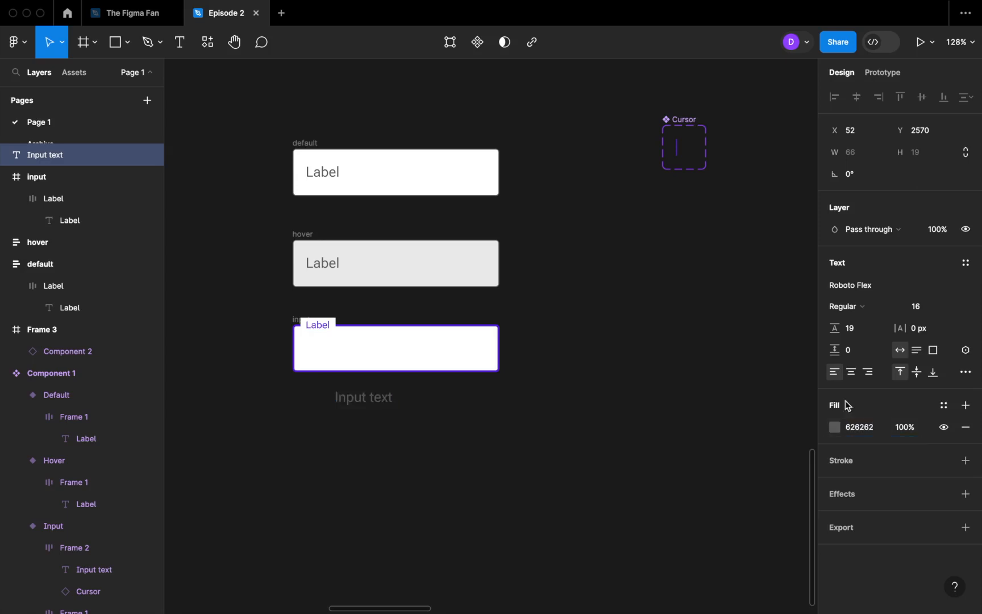
pyautogui.click(399, 423)
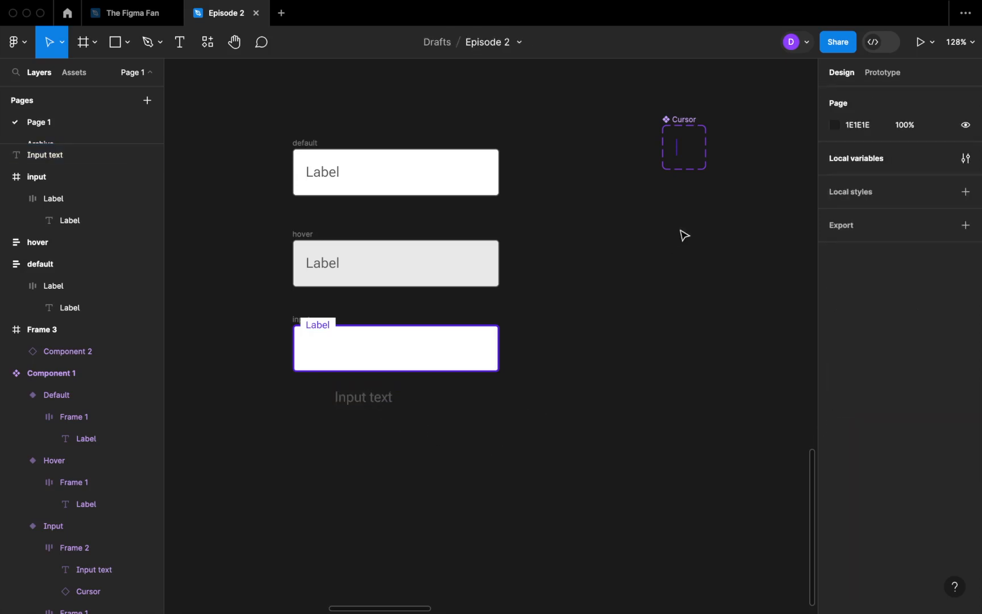
# Step: Place a copy of the Shown cursor after "Input text" and wrap both in a horizontal auto layout with a gap of 1
pyautogui.moveTo(681, 157); pyautogui.dragTo(412, 405)
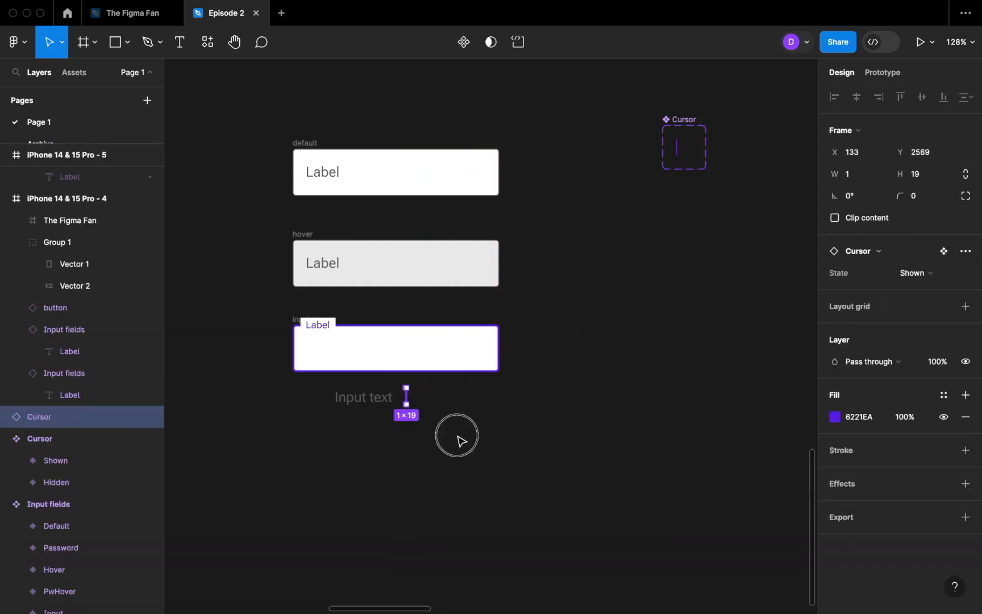
pyautogui.click(463, 443)
pyautogui.moveTo(468, 446); pyautogui.dragTo(318, 387)
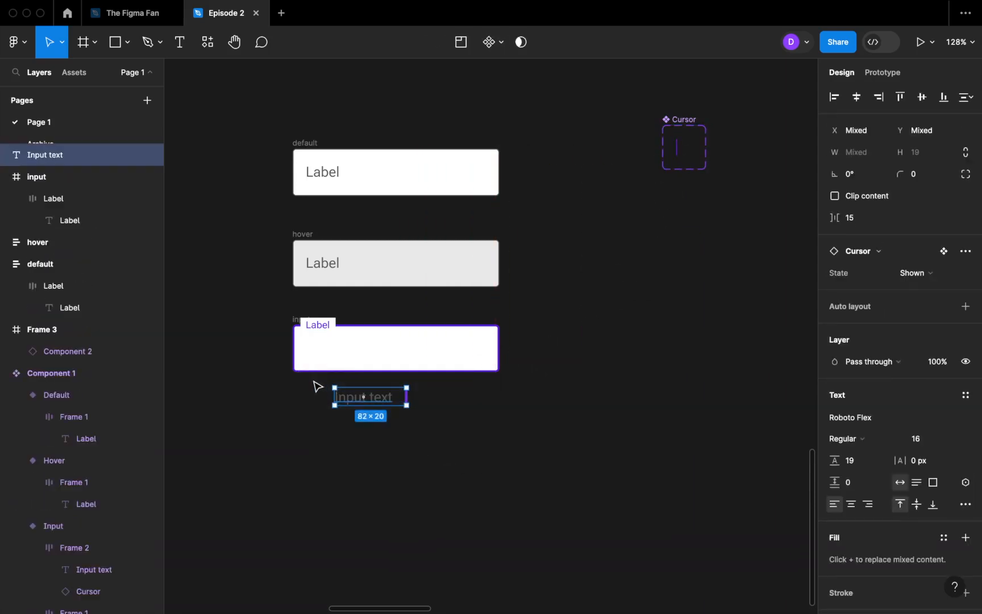
pyautogui.hotkey('shift', 'a')
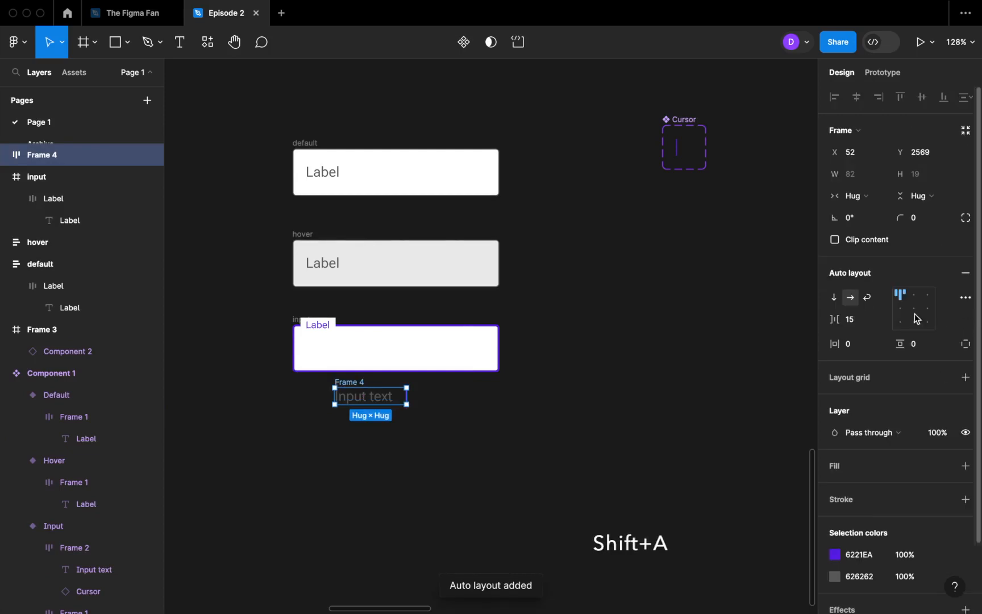
pyautogui.click(862, 321)
pyautogui.write('1')
pyautogui.press('Return')
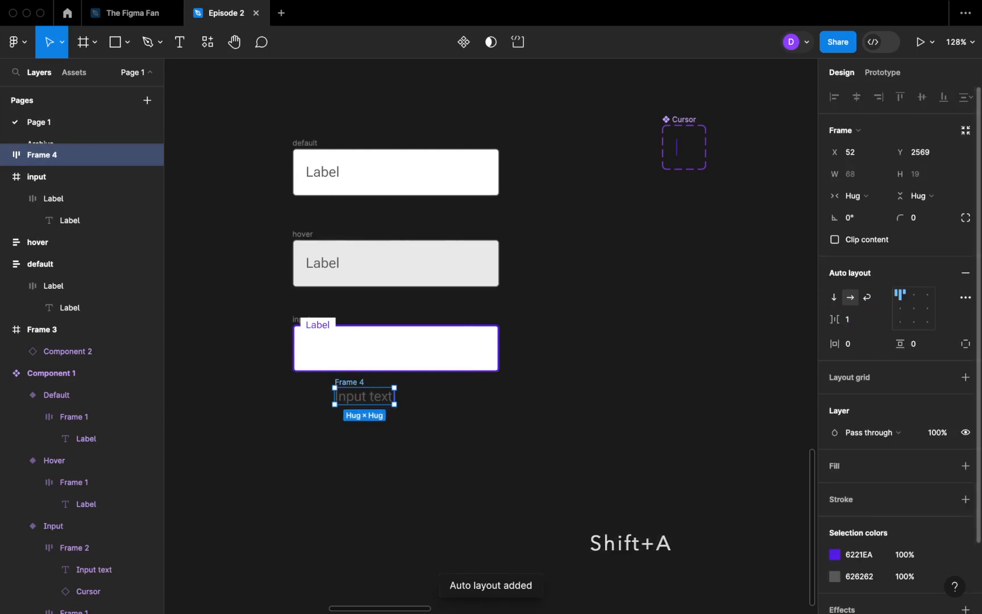
pyautogui.click(440, 407)
# Step: Move the text-and-cursor frame into the input frame, at X 15, Y 17
pyautogui.click(347, 386)
pyautogui.moveTo(348, 386); pyautogui.dragTo(323, 338)
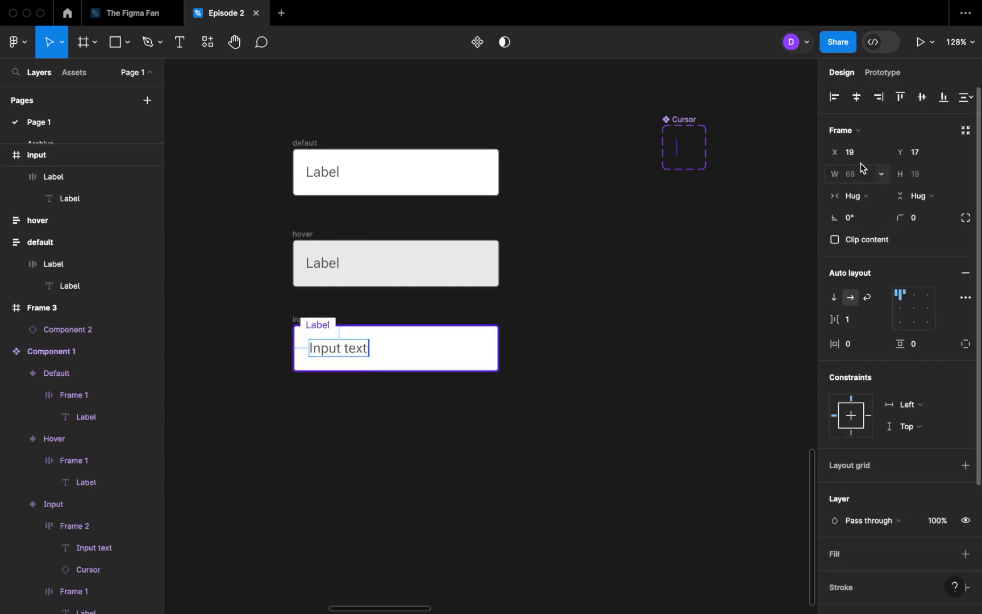
pyautogui.press('Left')
pyautogui.press('Left')
pyautogui.press('Left')
pyautogui.press('Left')
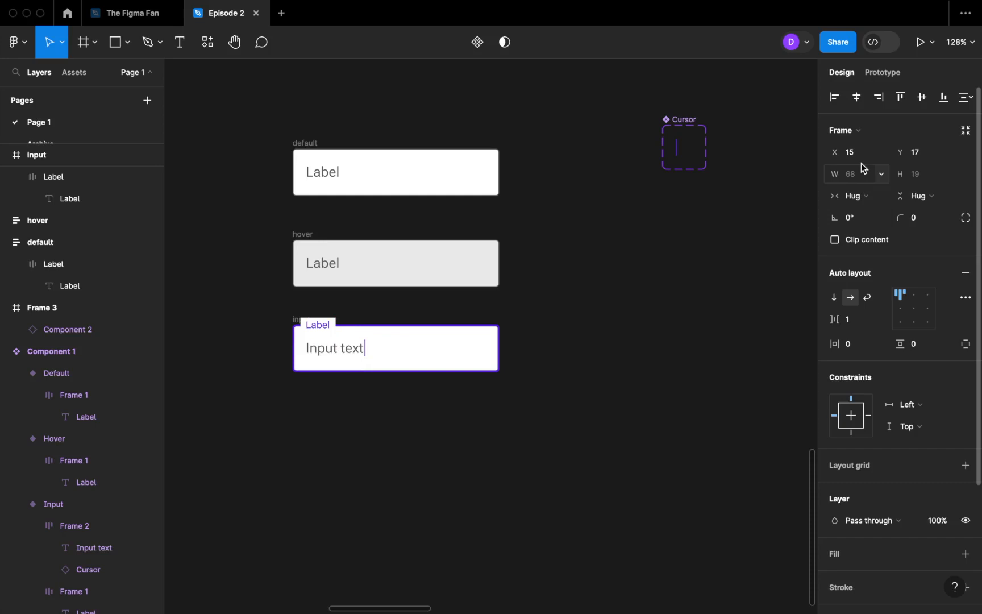
pyautogui.click(499, 470)
# Step: Combine the default, hover and input frames into a component set
pyautogui.moveTo(257, 128); pyautogui.dragTo(537, 433)
pyautogui.click(475, 47)
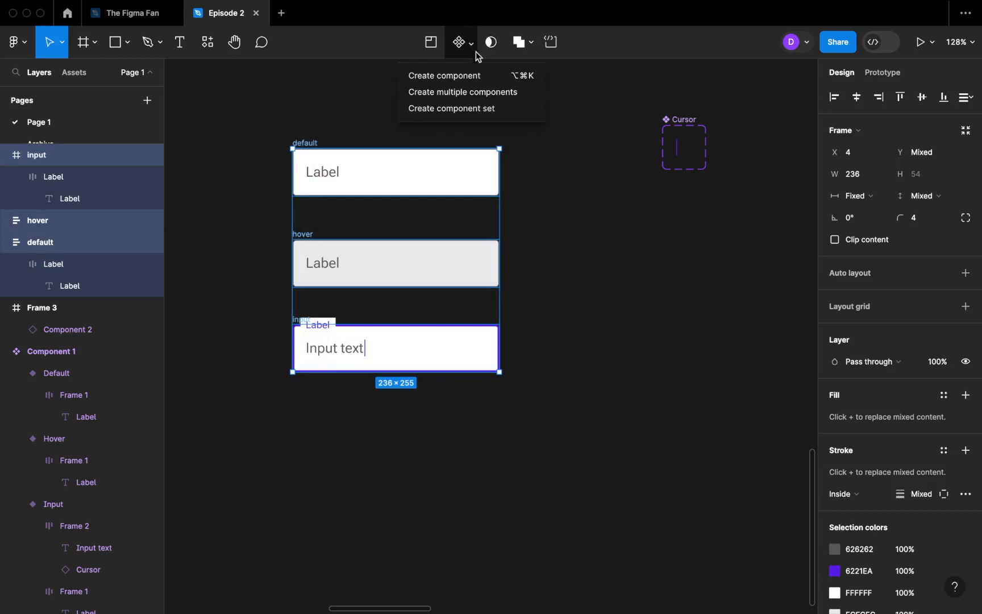
pyautogui.click(477, 108)
pyautogui.press('Escape')
pyautogui.click(587, 266)
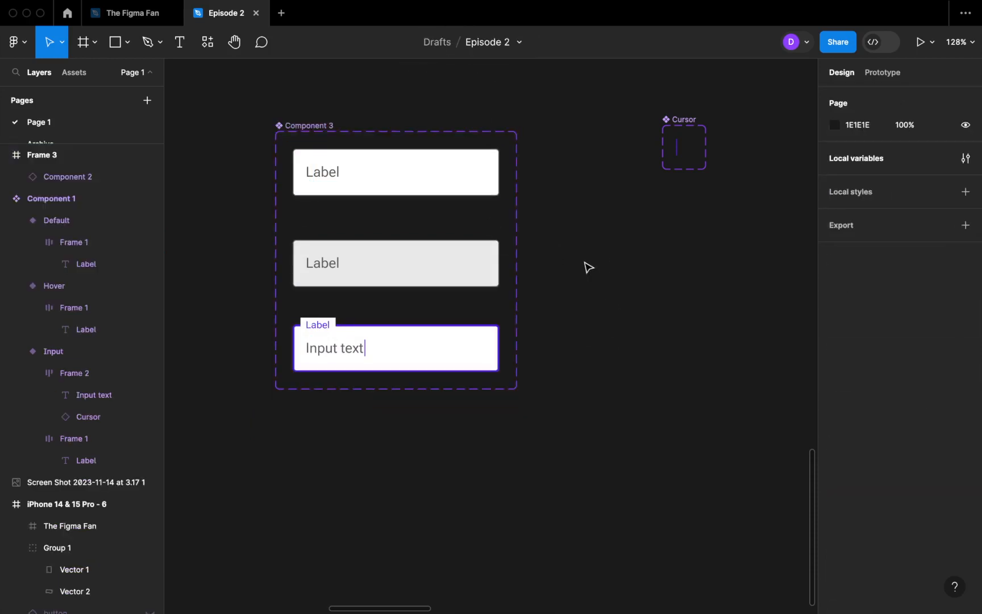
# Step: Connect the default variant to the hover variant with a While hovering interaction using Smart animate at 300ms
pyautogui.click(900, 76)
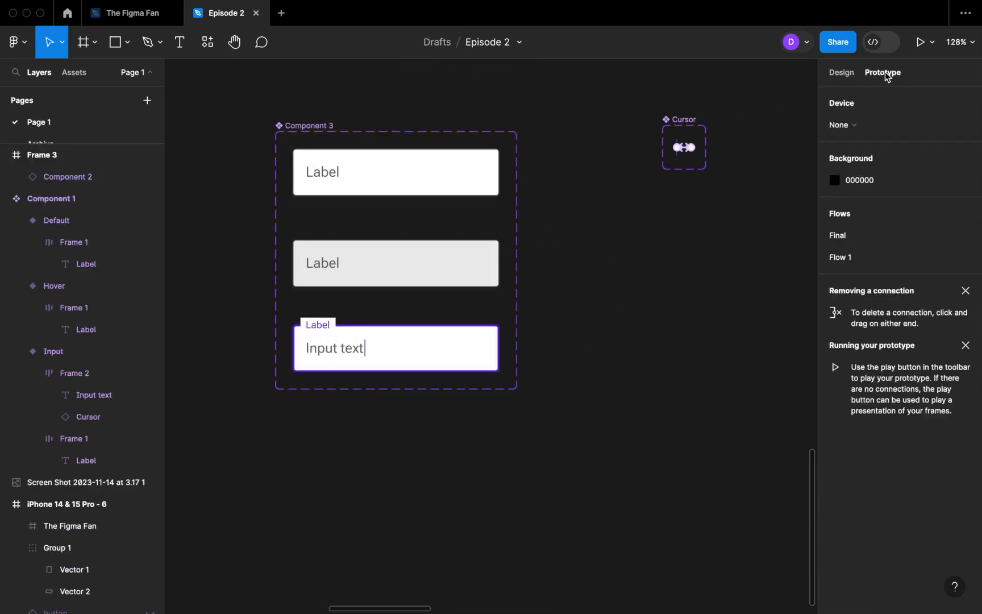
pyautogui.click(398, 192)
pyautogui.moveTo(397, 197); pyautogui.dragTo(392, 259)
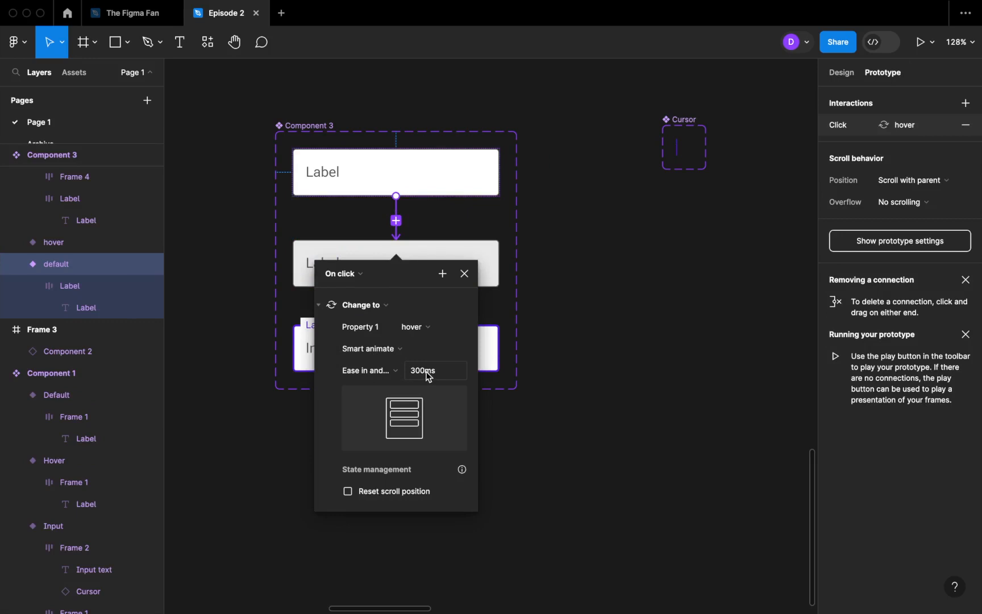
pyautogui.click(353, 277)
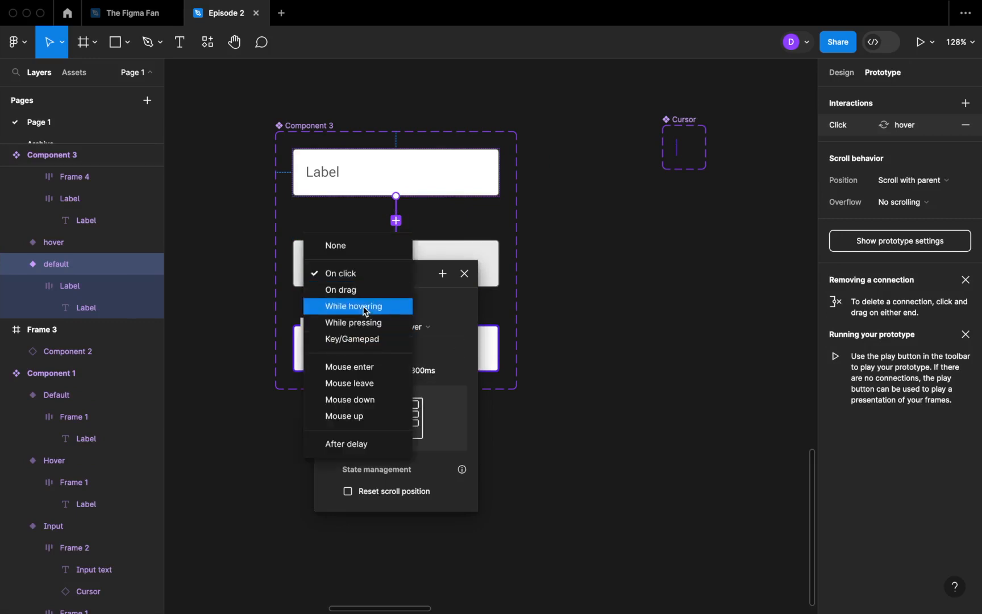
pyautogui.click(363, 308)
pyautogui.click(573, 342)
# Step: Connect the hover variant to the input variant with an On click, Change to interaction using Smart animate at 300ms
pyautogui.click(404, 283)
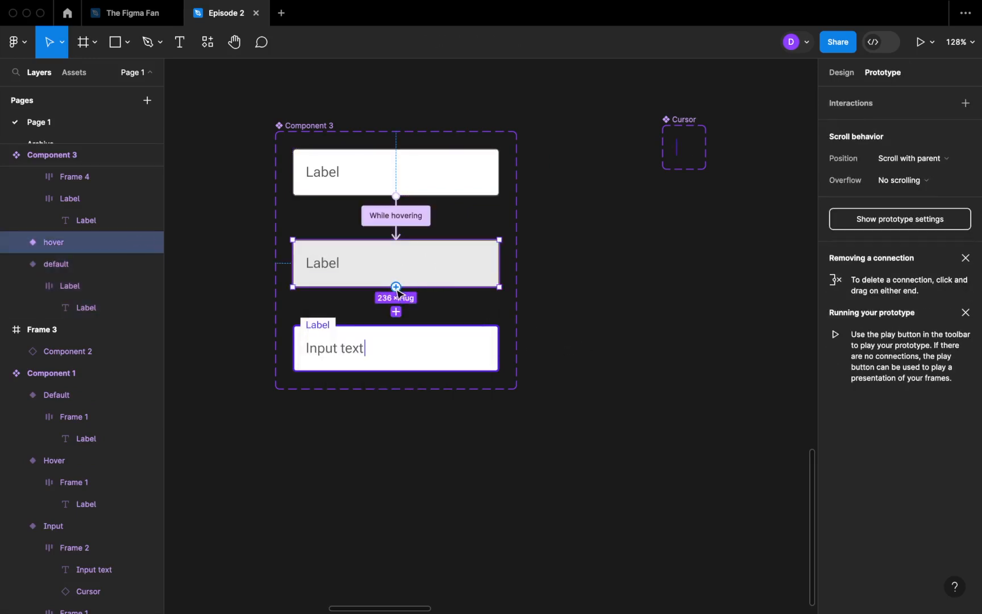
pyautogui.moveTo(396, 287); pyautogui.dragTo(403, 353)
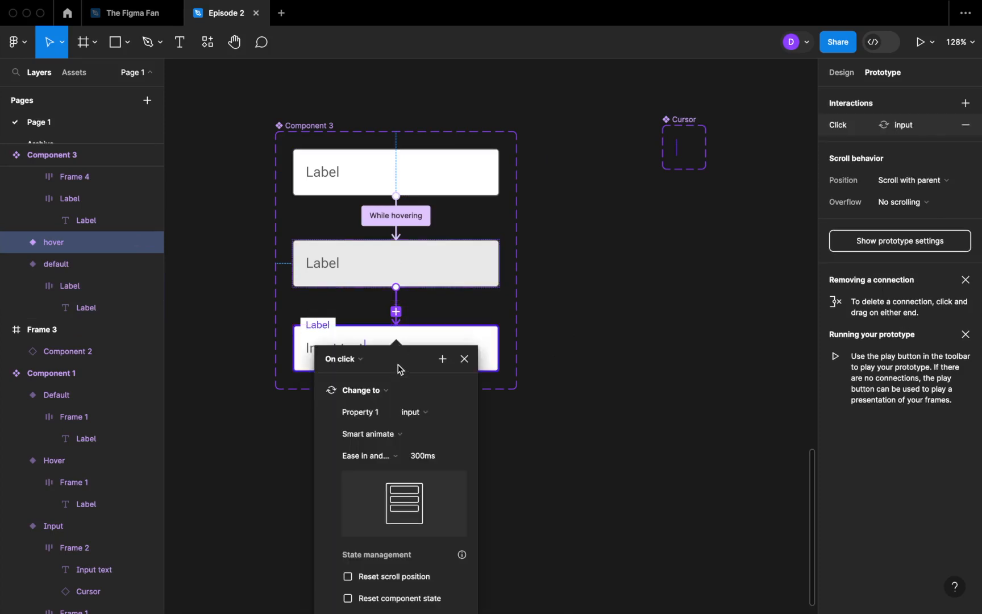
pyautogui.click(464, 359)
# Step: Connect the input variant back to the hover variant with an On click, Change to interaction using Smart animate at 300ms
pyautogui.click(421, 352)
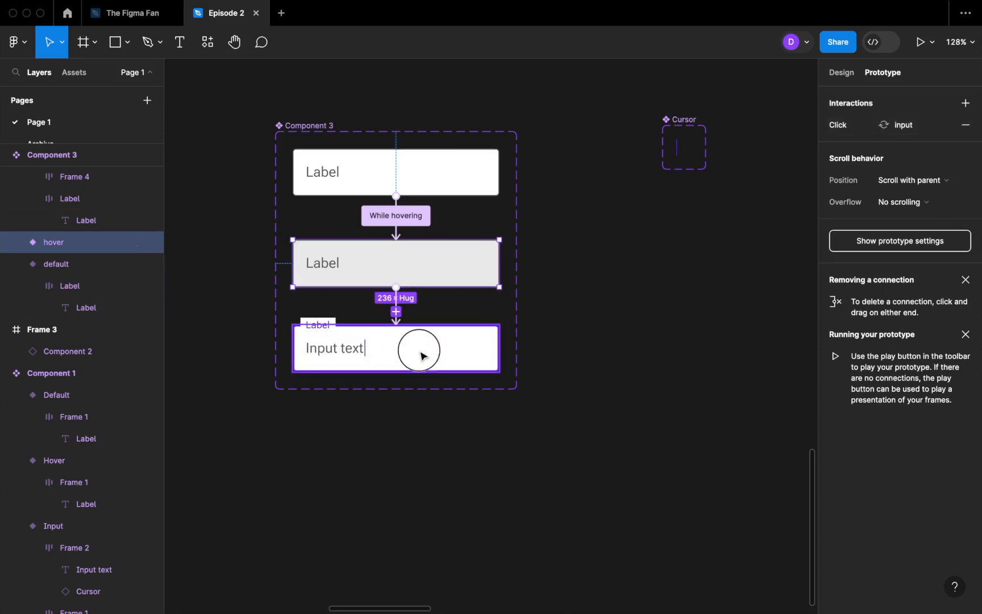
pyautogui.moveTo(406, 325); pyautogui.dragTo(445, 265)
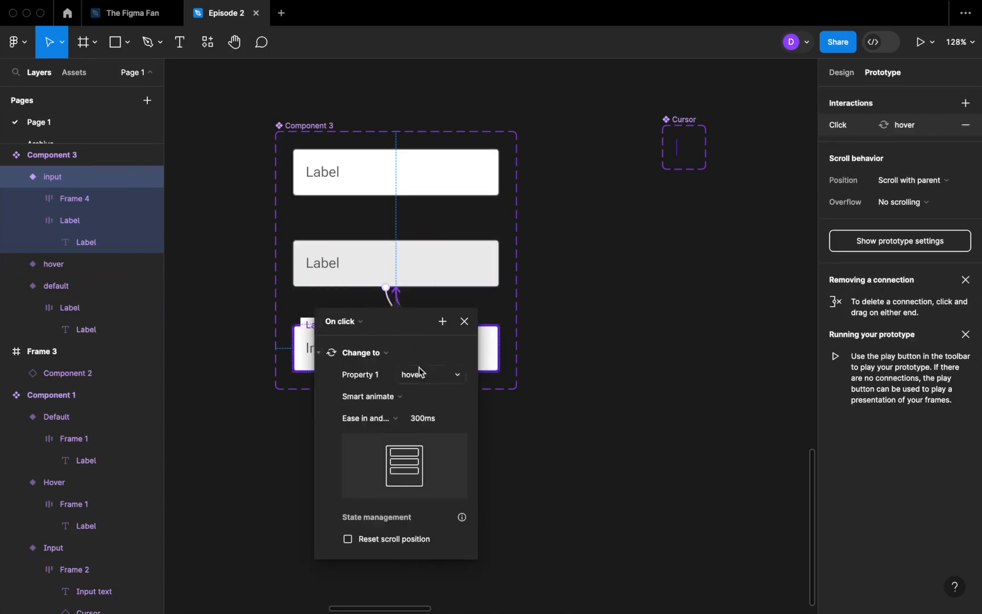
pyautogui.click(465, 322)
pyautogui.click(574, 379)
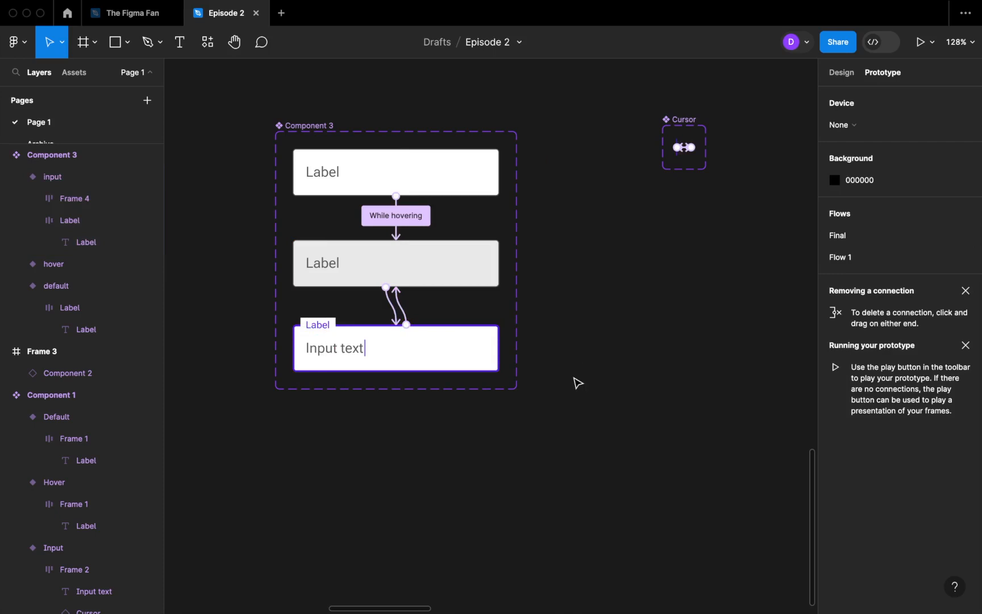
# Step: Draw a frame about 391 × 175 on the empty canvas below the outlined input field component set
pyautogui.scroll(-1, 481, 448)
pyautogui.scroll(-3, 478, 448)
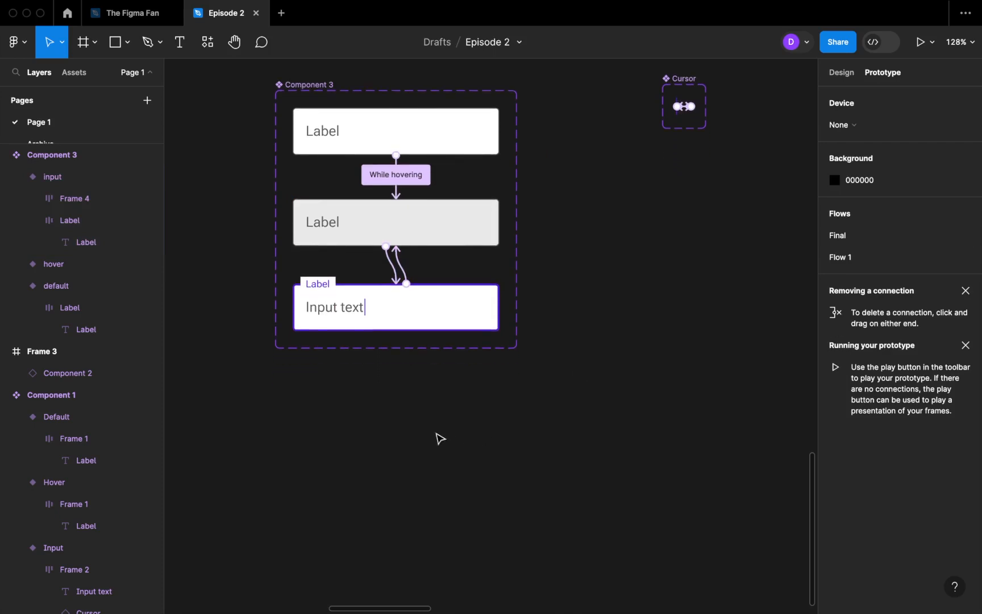
pyautogui.press('f')
pyautogui.moveTo(282, 391)
pyautogui.mouseDown()
pyautogui.moveTo(564, 490)
pyautogui.moveTo(624, 544)
pyautogui.mouseUp()
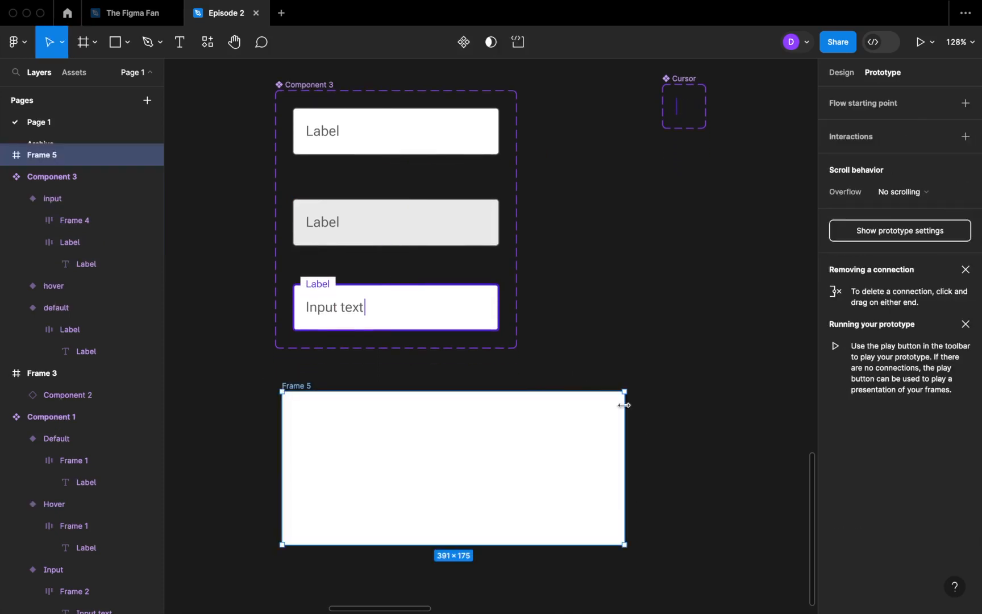
# Step: Place an instance of the default variant centred in the new frame and make that frame a flow starting point
pyautogui.click(437, 141)
pyautogui.moveTo(431, 140); pyautogui.dragTo(487, 476)
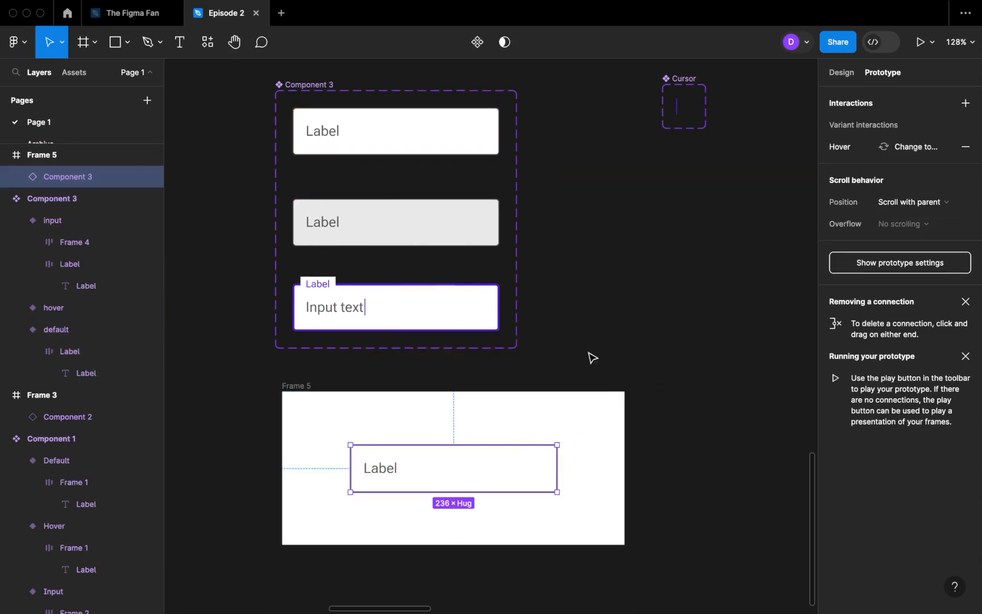
pyautogui.click(306, 386)
pyautogui.click(965, 104)
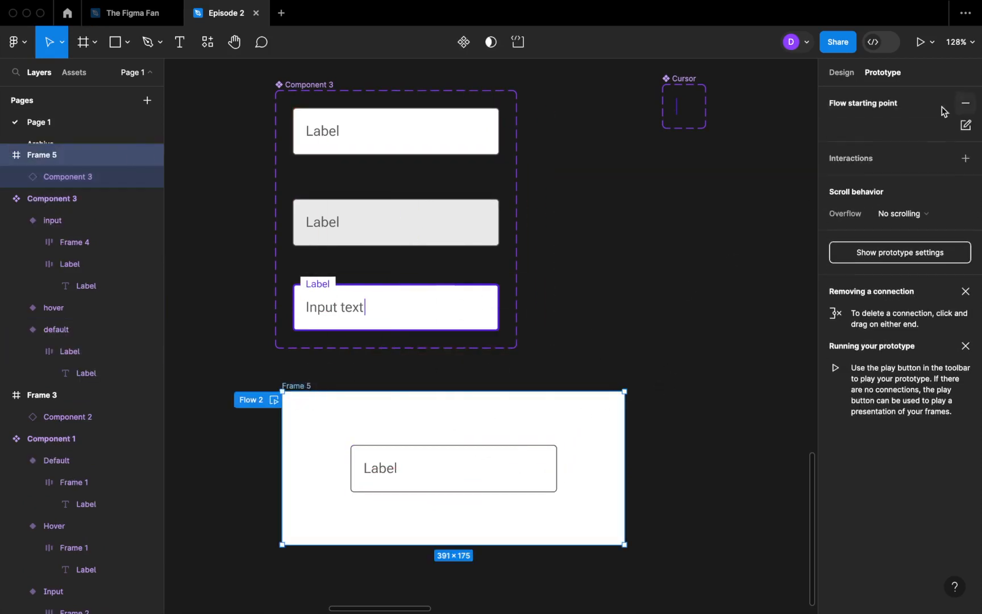
# Step: Preview the new flow and test the field by repeatedly switching it between its hover and input states
pyautogui.click(273, 399)
pyautogui.click(418, 306)
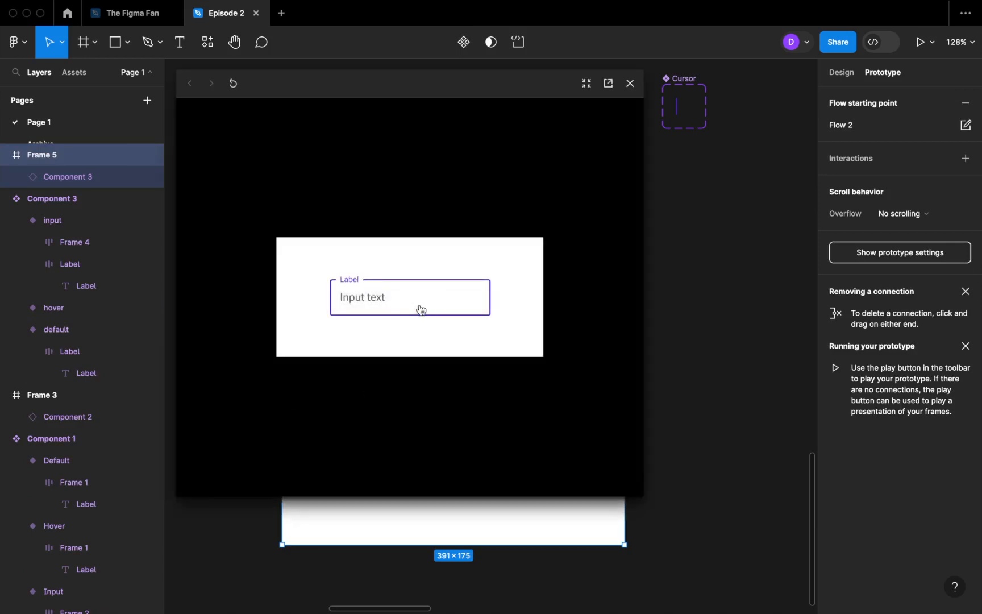
pyautogui.click(421, 309)
pyautogui.click(421, 310)
pyautogui.click(421, 310)
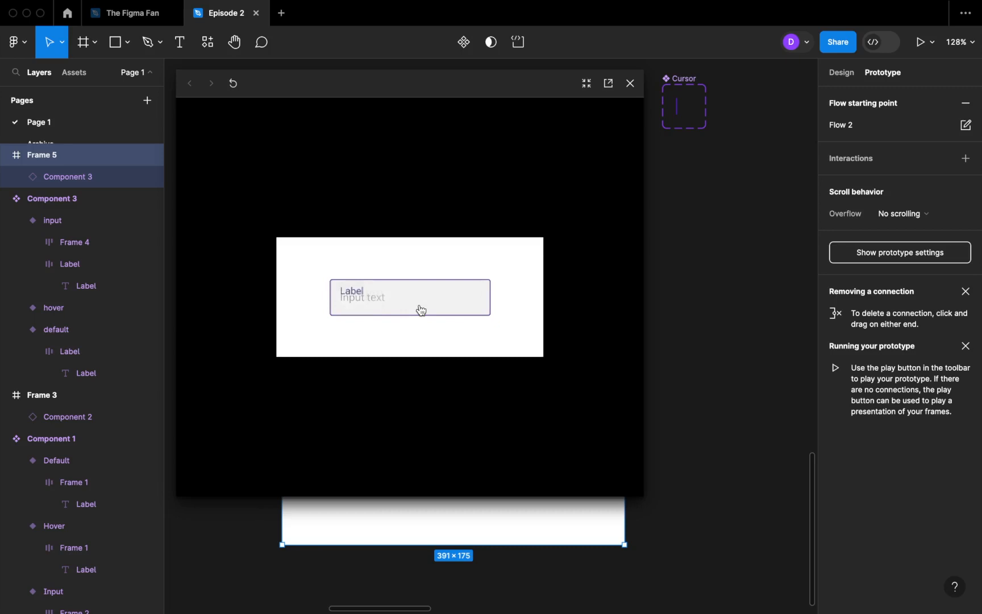
pyautogui.click(421, 310)
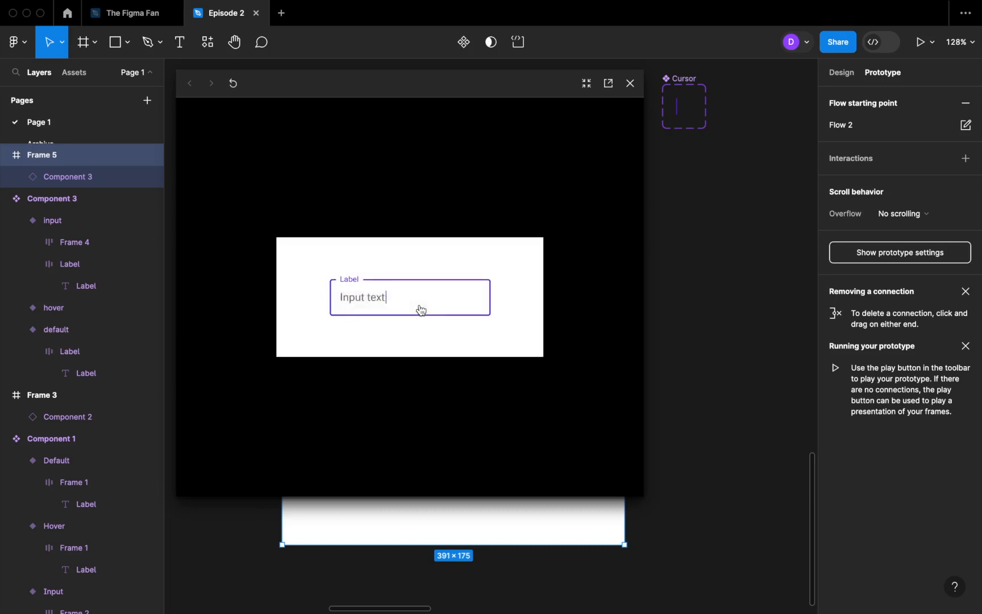
pyautogui.click(421, 309)
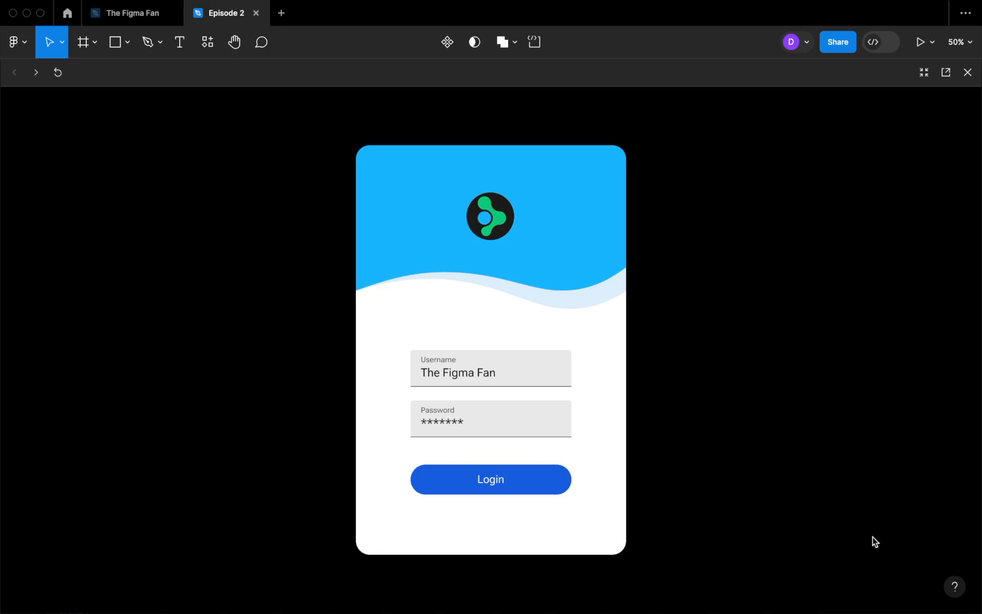
# Step: Test the Login button in the login screen's prototype preview
pyautogui.click(534, 483)
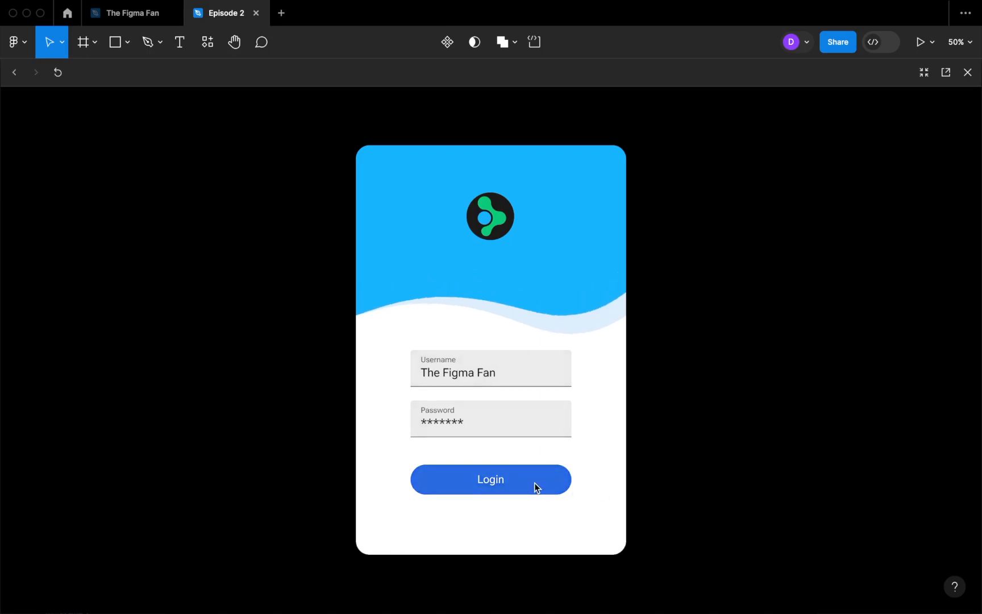